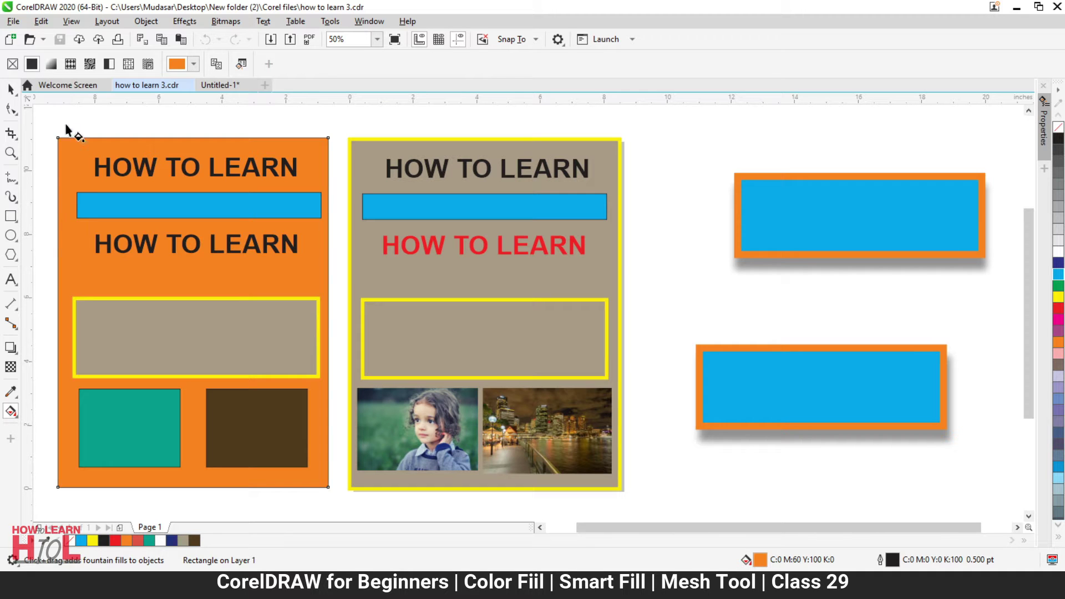
Try several CMYK palette colours as the left page background's fill, ending on C40 M40 Y0 K60.
{"action": "left_click", "coordinate": [193, 65]}
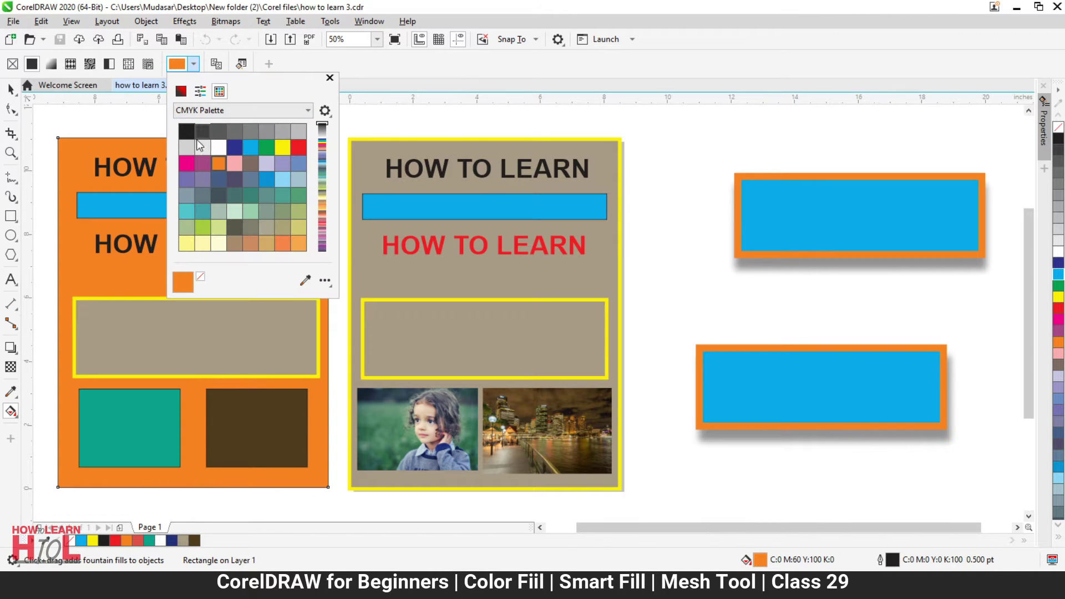
{"action": "left_click", "coordinate": [248, 148]}
{"action": "left_click", "coordinate": [284, 145]}
{"action": "left_click", "coordinate": [298, 146]}
{"action": "left_click", "coordinate": [249, 180]}
{"action": "left_click", "coordinate": [234, 179]}
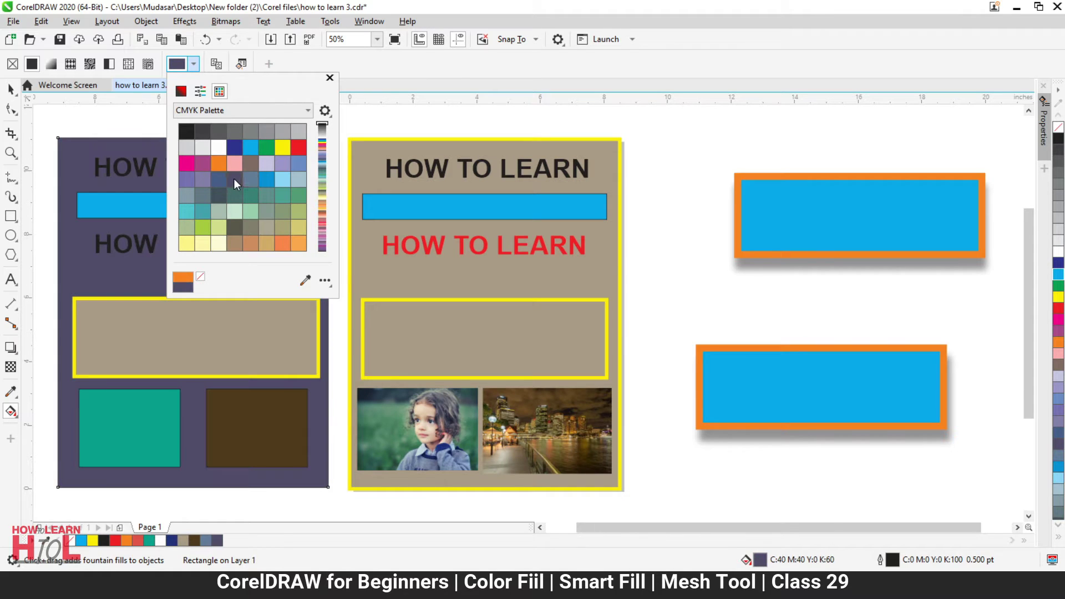
{"action": "left_click", "coordinate": [454, 2]}
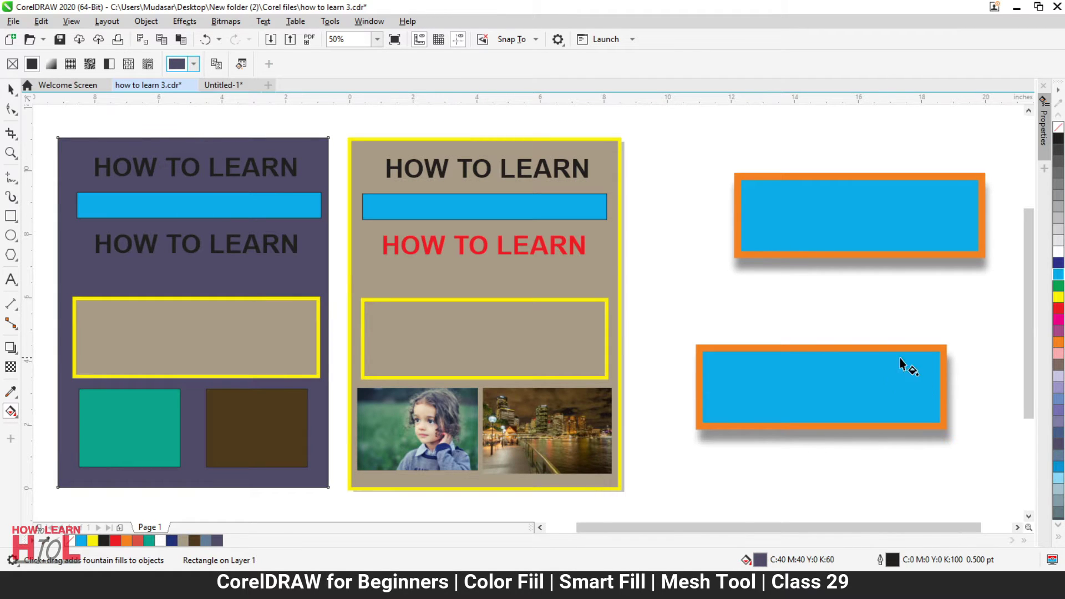
Expand the docked colour palette to view all its swatches, and collapse it again.
{"action": "left_click", "coordinate": [1059, 537]}
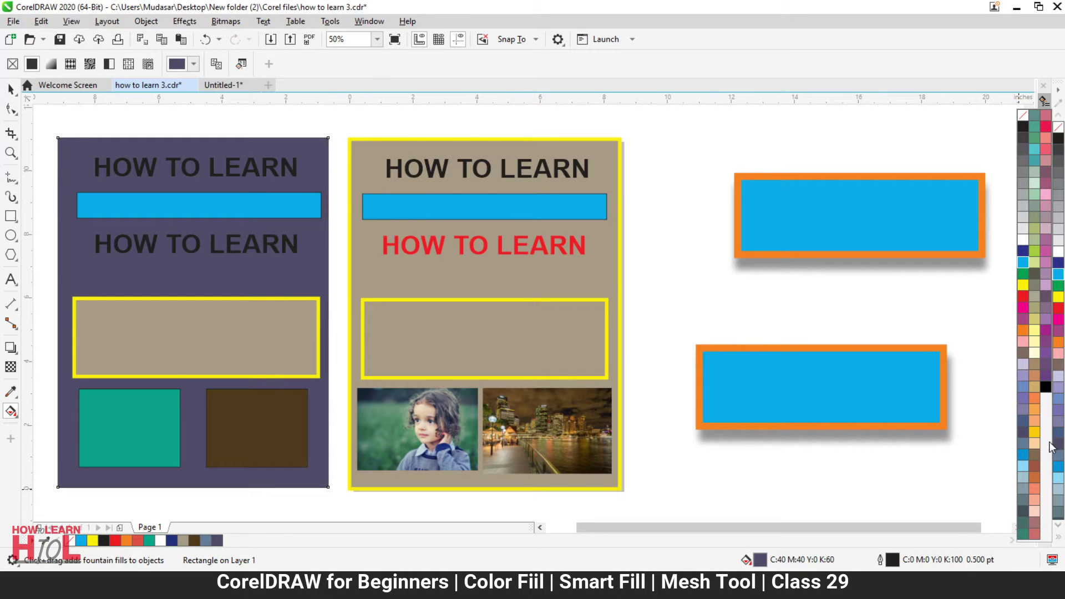
{"action": "left_click", "coordinate": [1059, 538]}
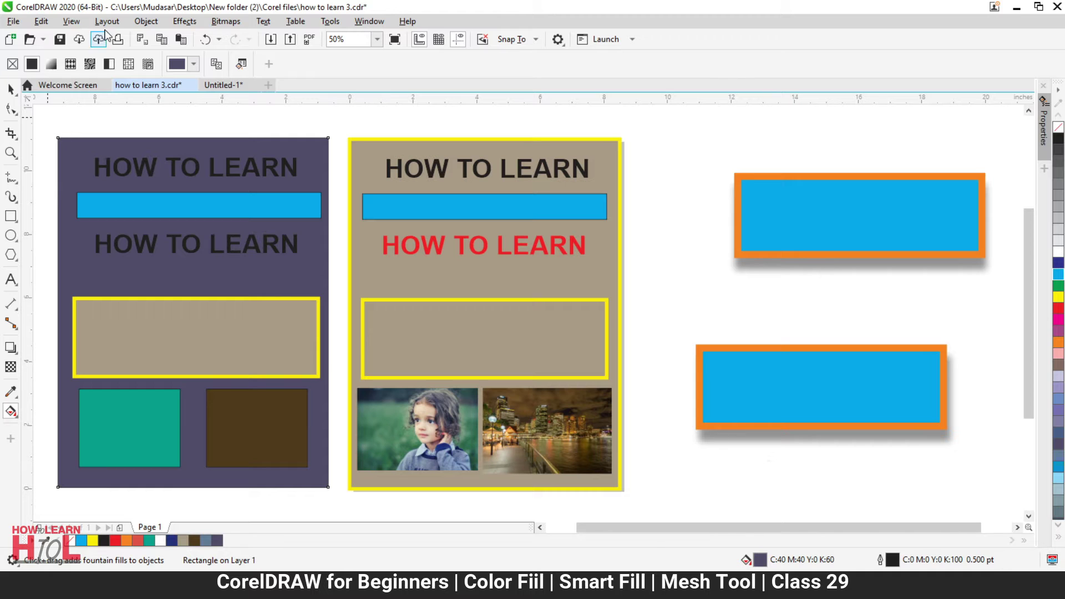
Switch the left page background's fill colours to the RGB Palette and back to the CMYK Palette to compare them.
{"action": "left_click", "coordinate": [194, 64]}
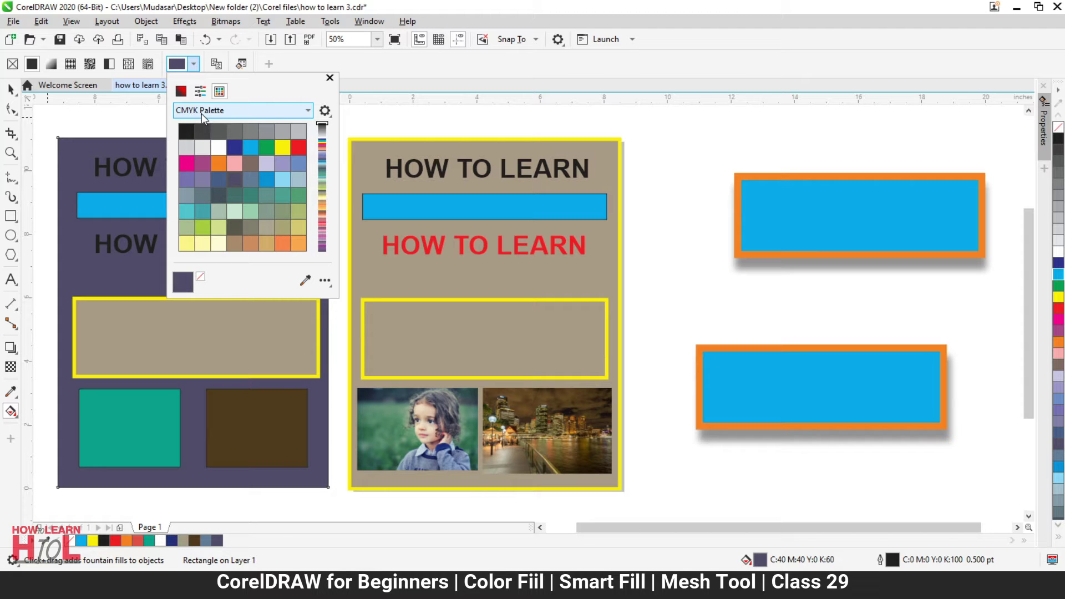
{"action": "left_click", "coordinate": [308, 111]}
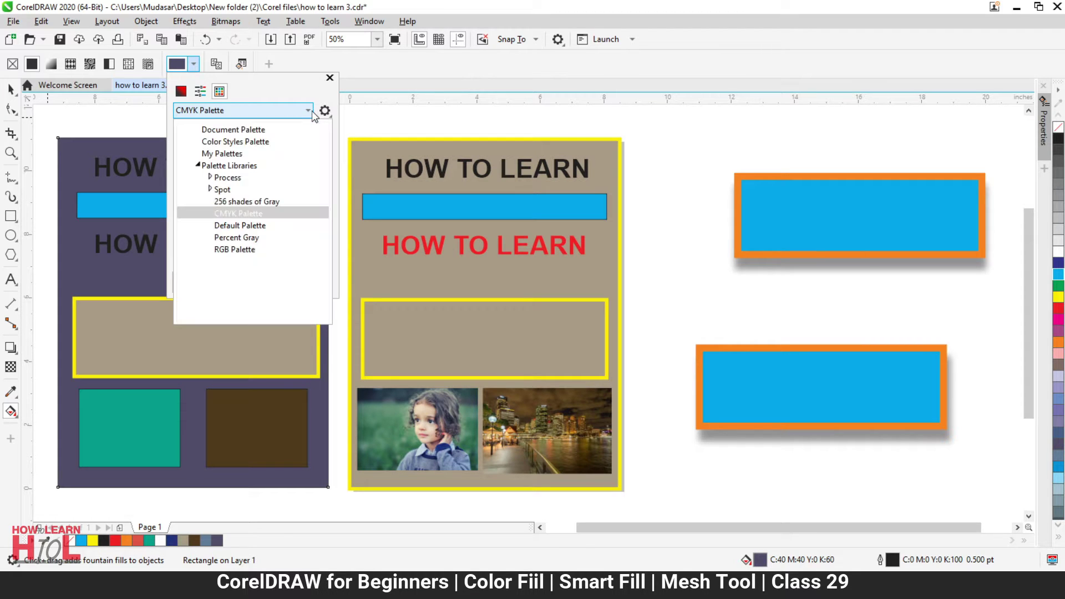
{"action": "left_click", "coordinate": [237, 250]}
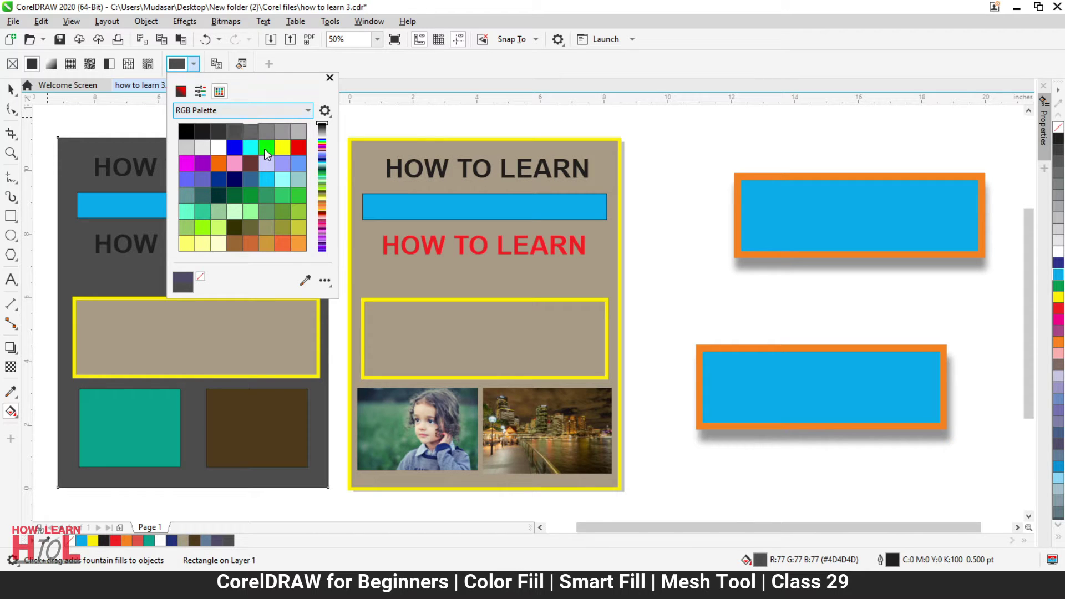
{"action": "left_click", "coordinate": [245, 110]}
{"action": "left_click", "coordinate": [255, 212]}
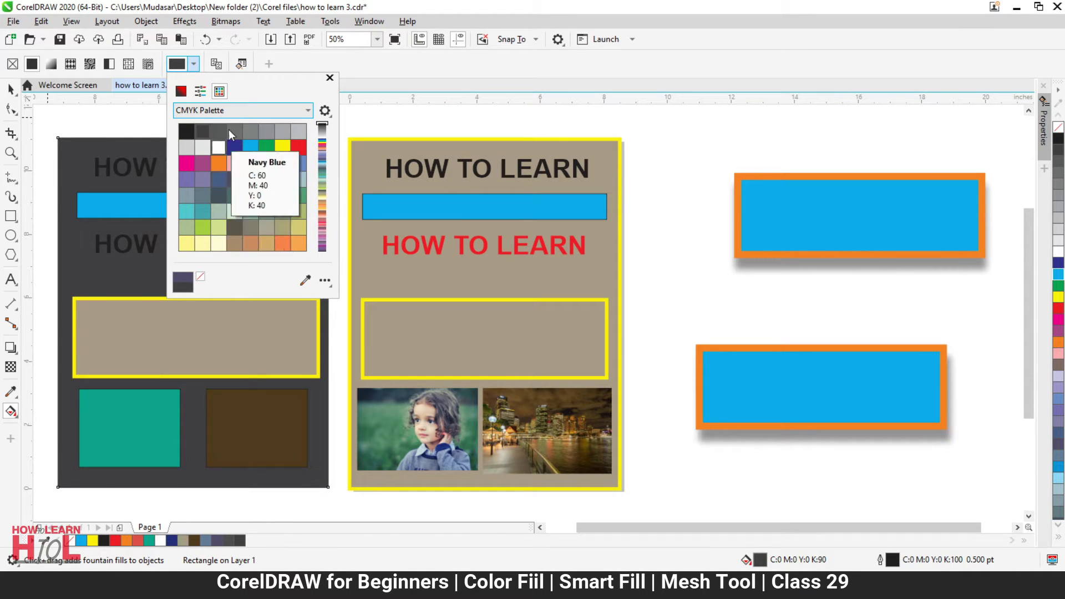
Fill the left page's background with lime green R153 G255 B0 (#99FF00) from the RGB Palette.
{"action": "left_click", "coordinate": [246, 111]}
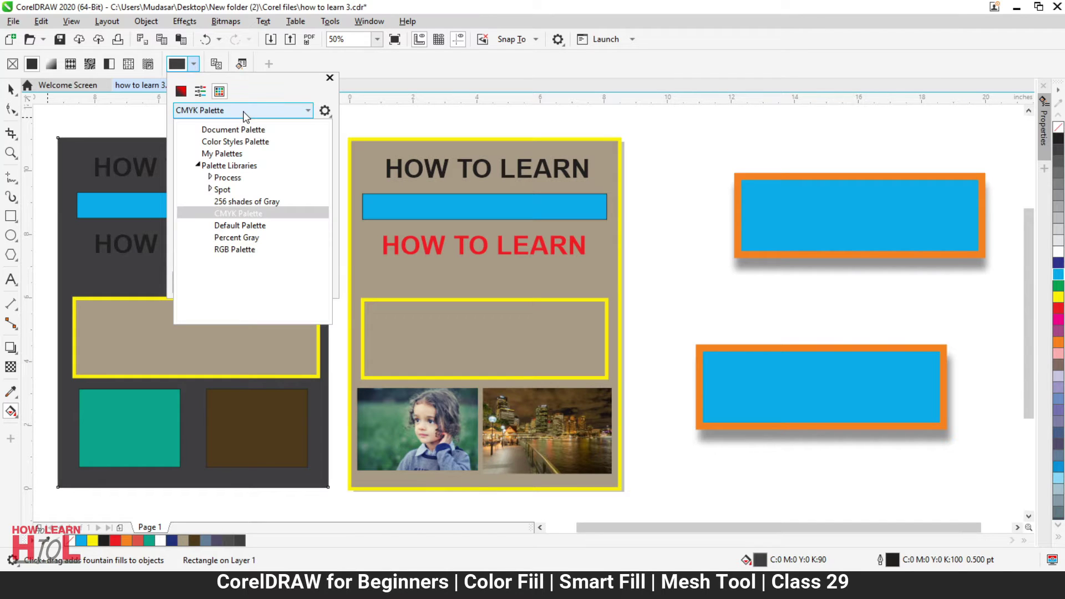
{"action": "left_click", "coordinate": [236, 249]}
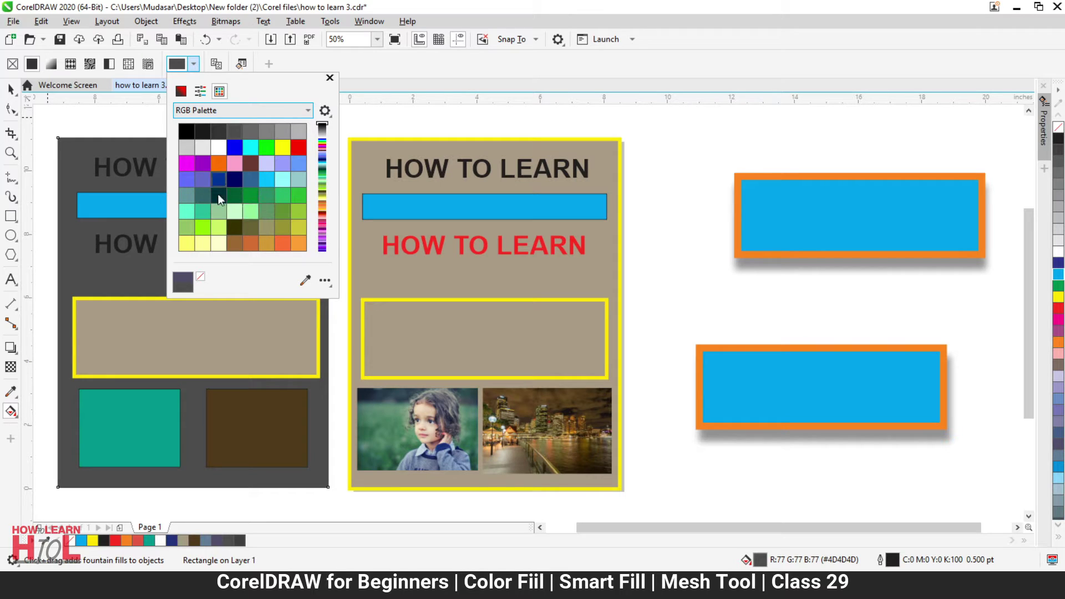
{"action": "left_click", "coordinate": [203, 228]}
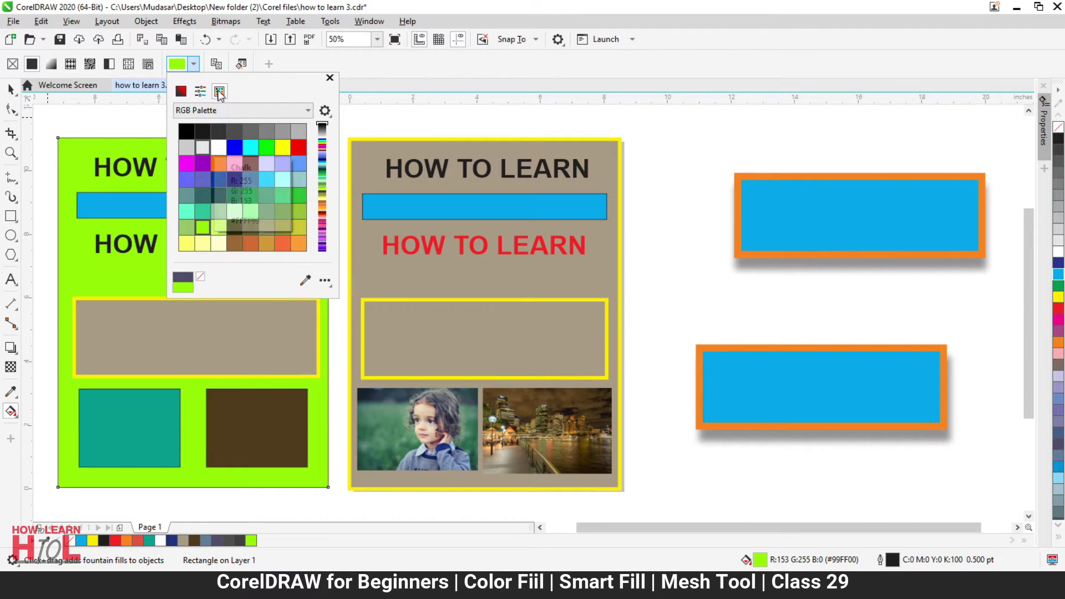
{"action": "left_click", "coordinate": [372, 151]}
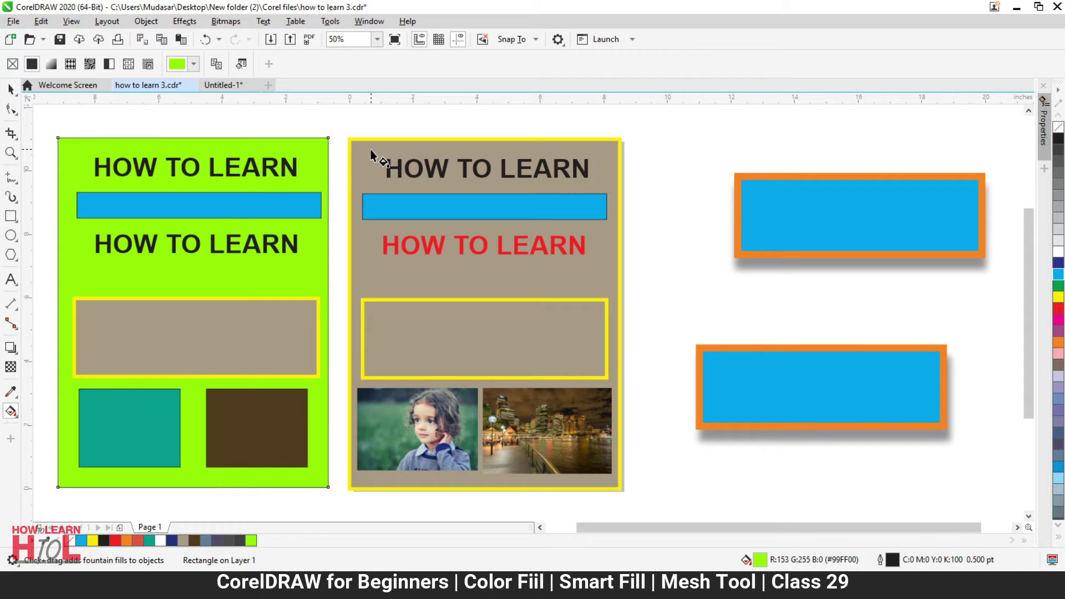
Fill the right page's background with the green C40 M0 Y100 K0 from the CMYK Palette.
{"action": "left_click", "coordinate": [371, 151]}
{"action": "left_click", "coordinate": [372, 154]}
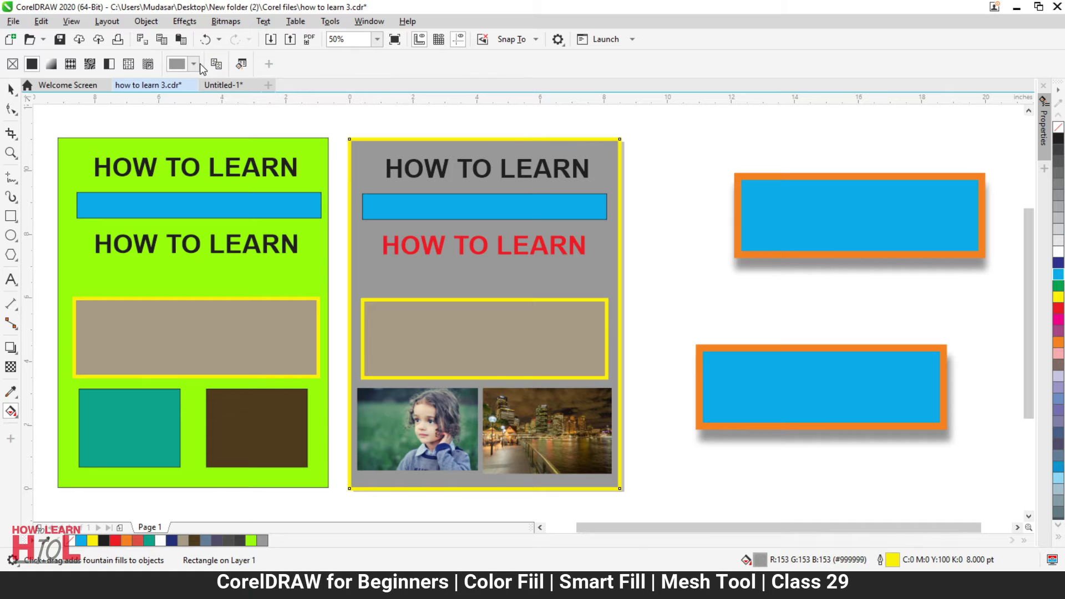
{"action": "left_click", "coordinate": [194, 64]}
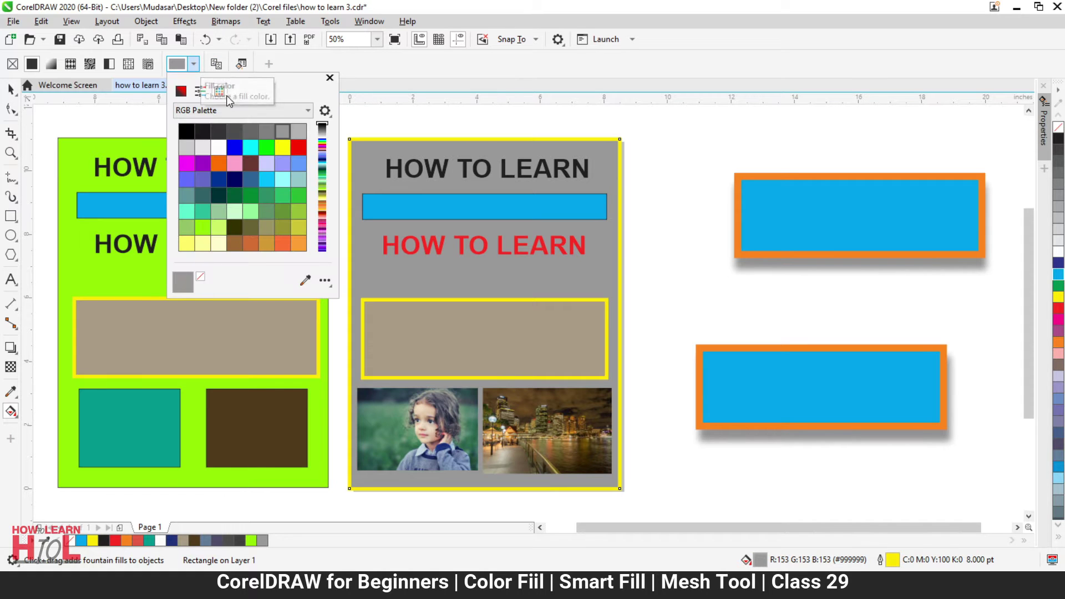
{"action": "left_click", "coordinate": [227, 110]}
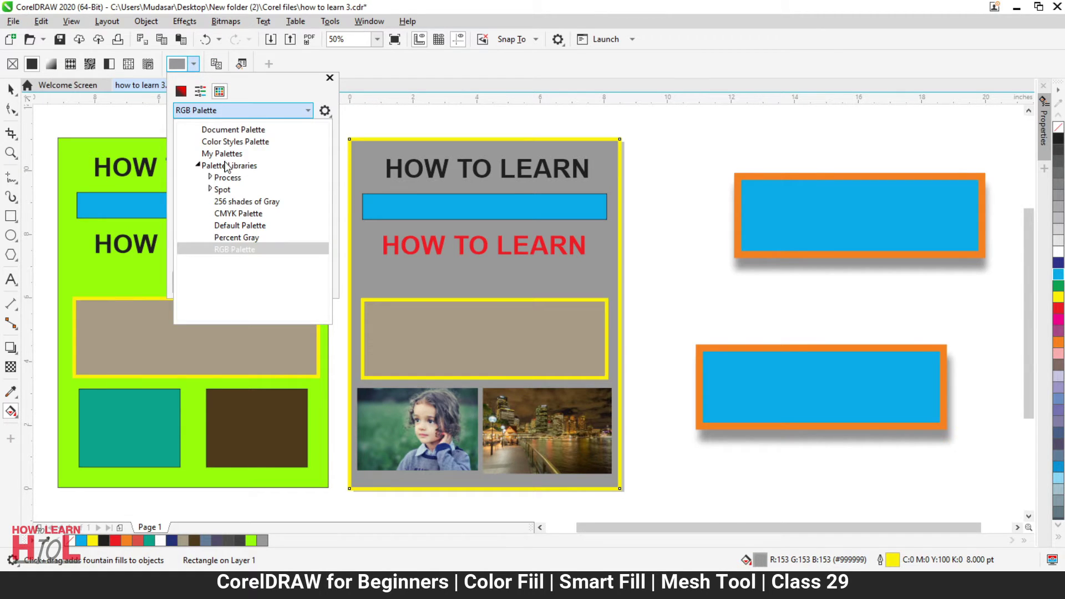
{"action": "left_click", "coordinate": [252, 214]}
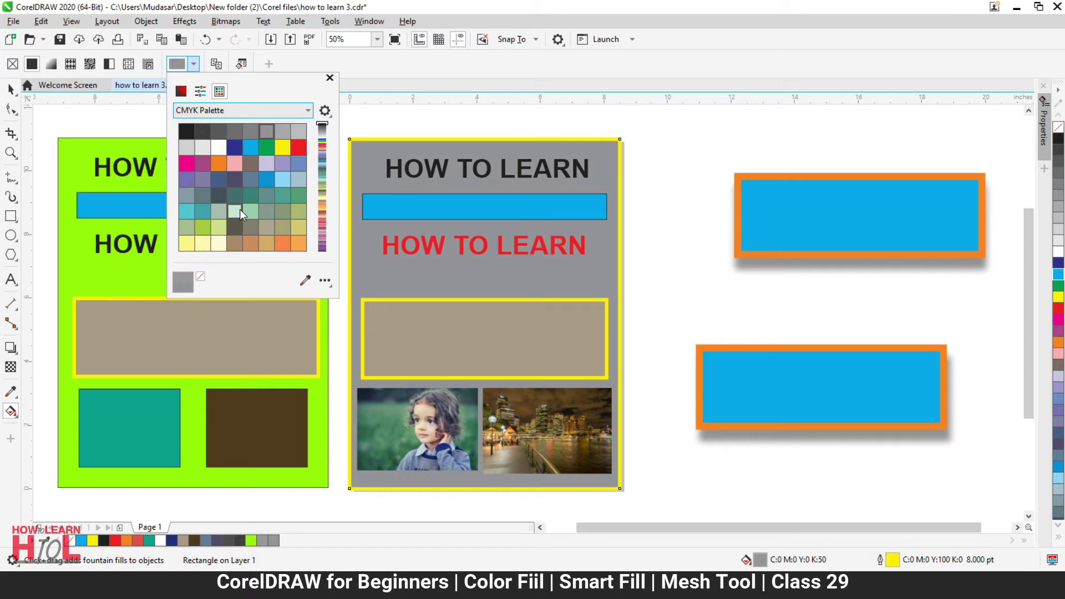
{"action": "left_click", "coordinate": [203, 227]}
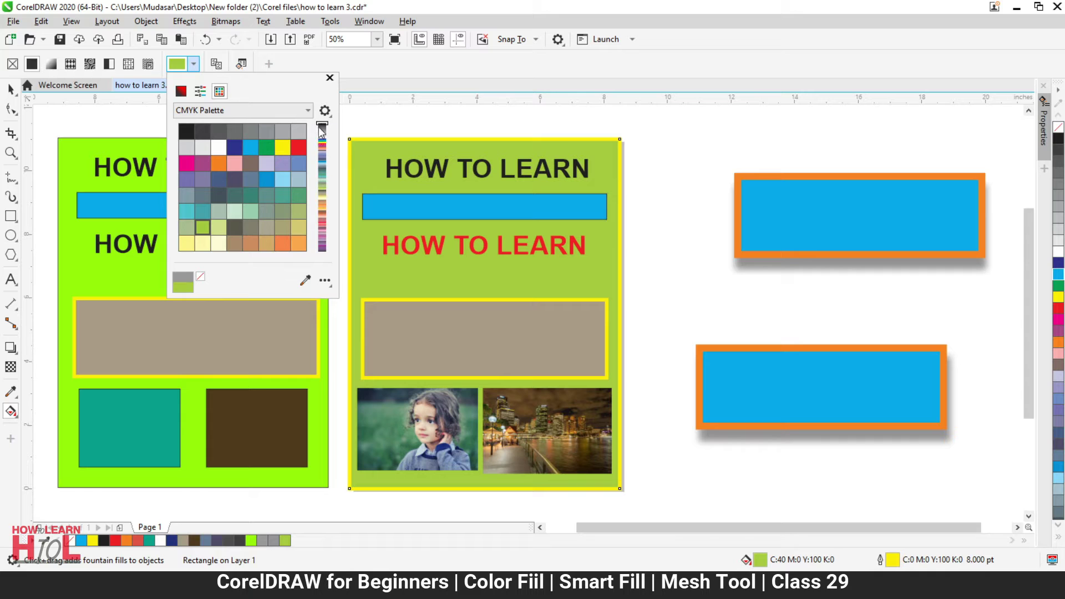
Browse the CMYK Palette, and adjust the right page background's fill with colour sliders to C61 M54 Y41 K29.
{"action": "left_click_drag", "start_coordinate": [322, 139], "coordinate": [320, 191]}
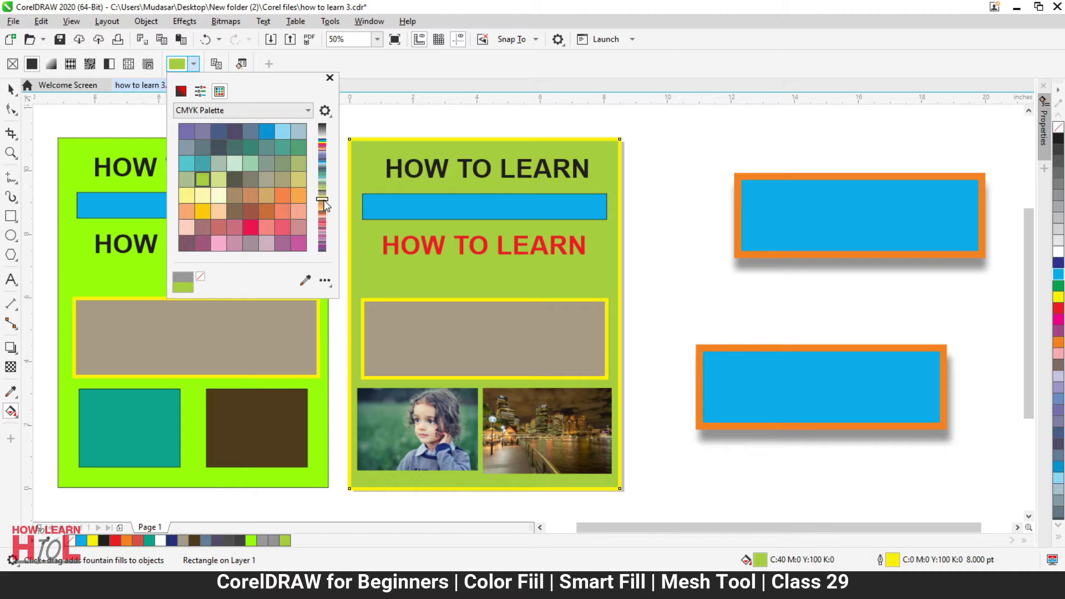
{"action": "left_click_drag", "start_coordinate": [323, 200], "coordinate": [322, 243]}
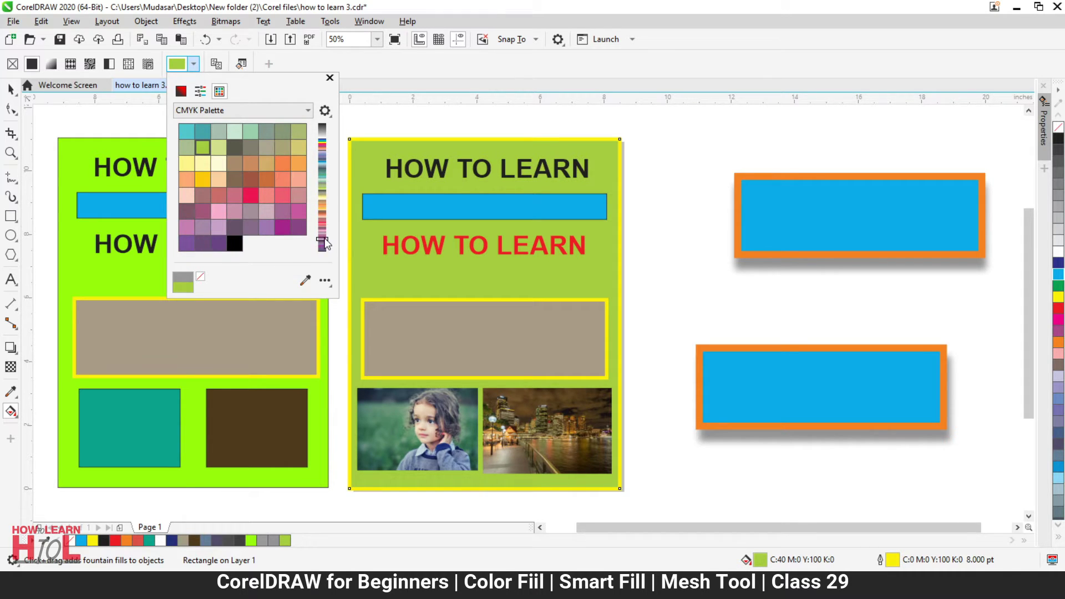
{"action": "scroll", "coordinate": [227, 215], "scroll_direction": "up", "scroll_amount": 2}
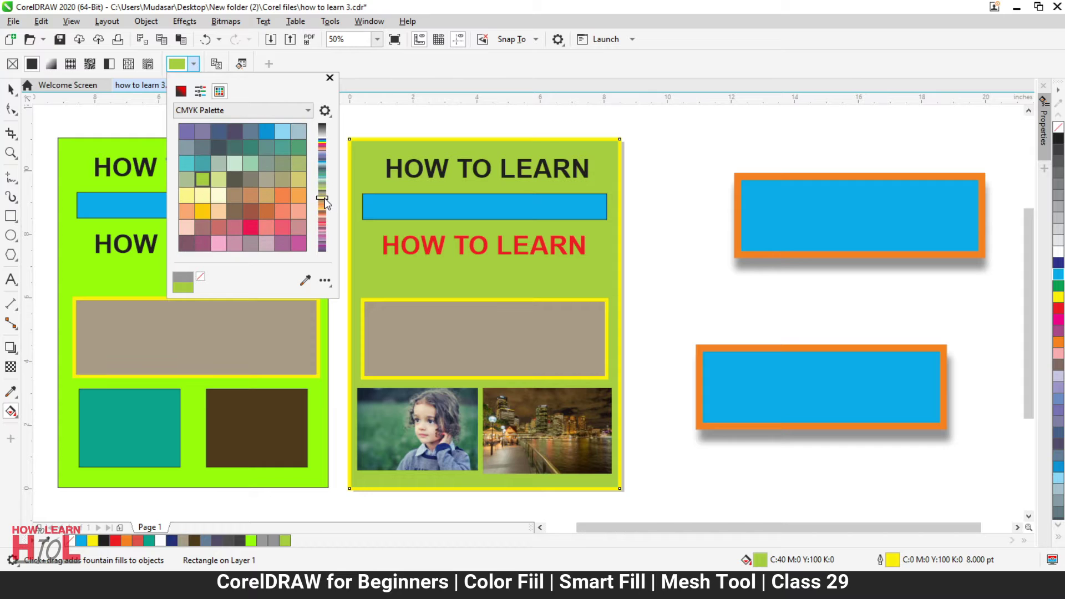
{"action": "left_click", "coordinate": [205, 92]}
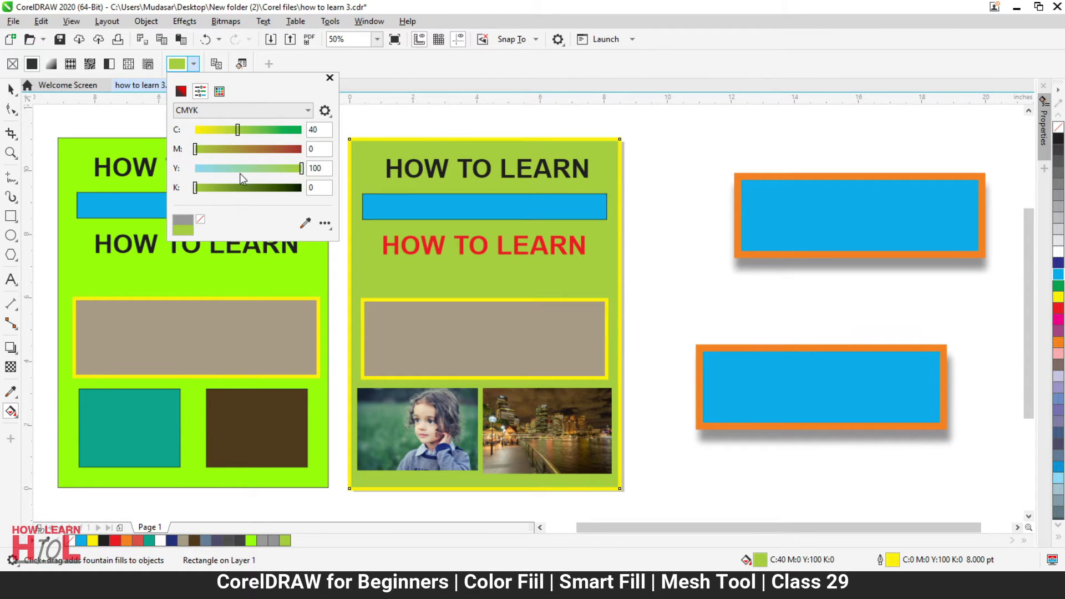
{"action": "left_click_drag", "start_coordinate": [237, 130], "coordinate": [262, 131]}
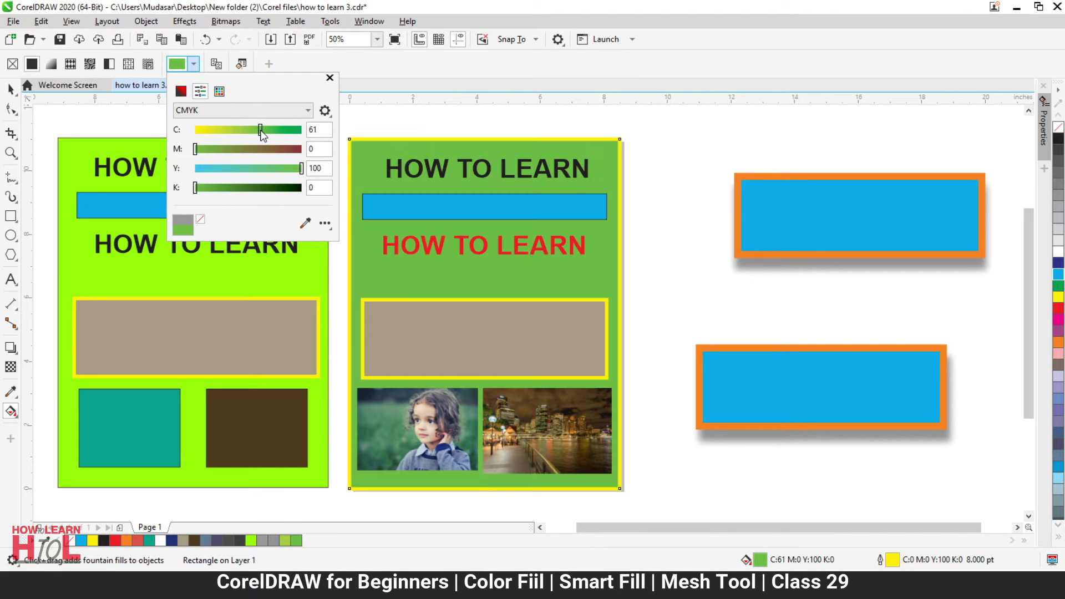
{"action": "left_click_drag", "start_coordinate": [195, 152], "coordinate": [216, 150]}
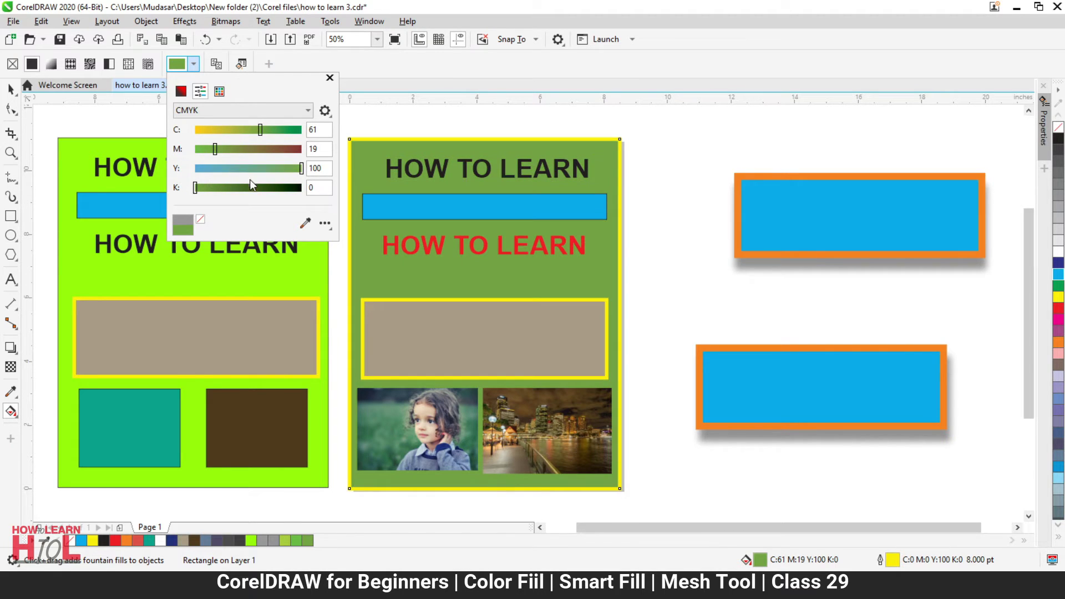
{"action": "left_click_drag", "start_coordinate": [282, 168], "coordinate": [253, 150]}
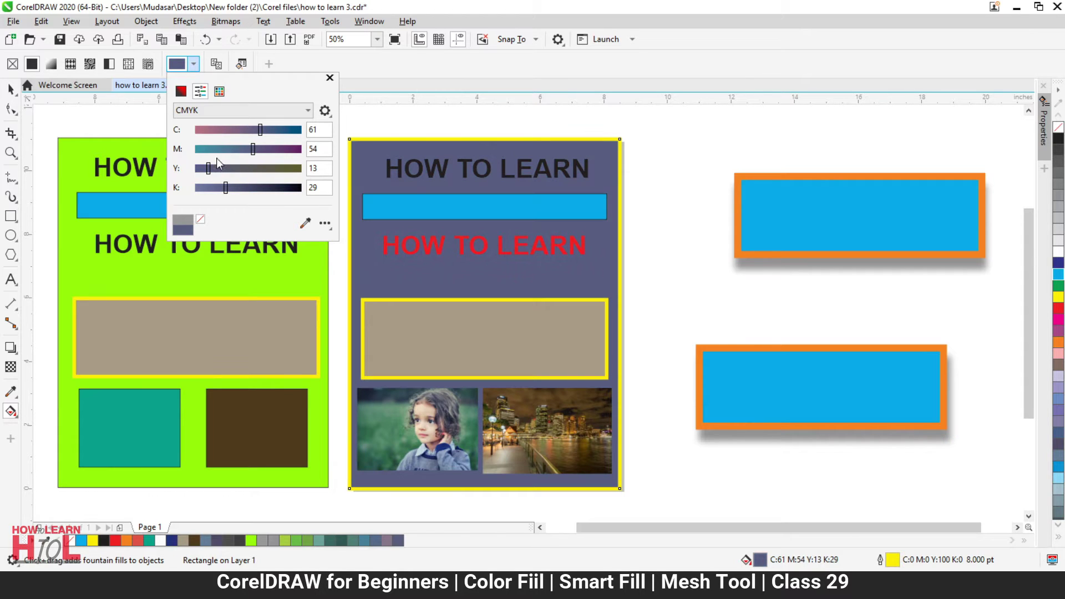
{"action": "left_click_drag", "start_coordinate": [208, 168], "coordinate": [239, 168]}
Swap the old and new fill colours of the right page's background, and add the resulting grey to the document palette.
{"action": "left_click", "coordinate": [325, 225]}
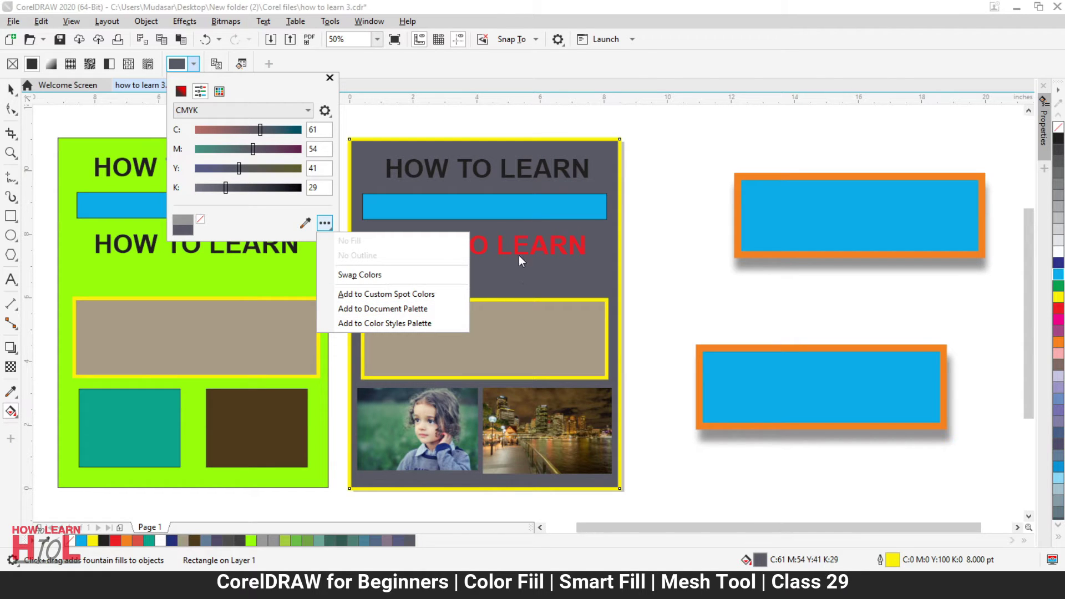
{"action": "left_click", "coordinate": [370, 275]}
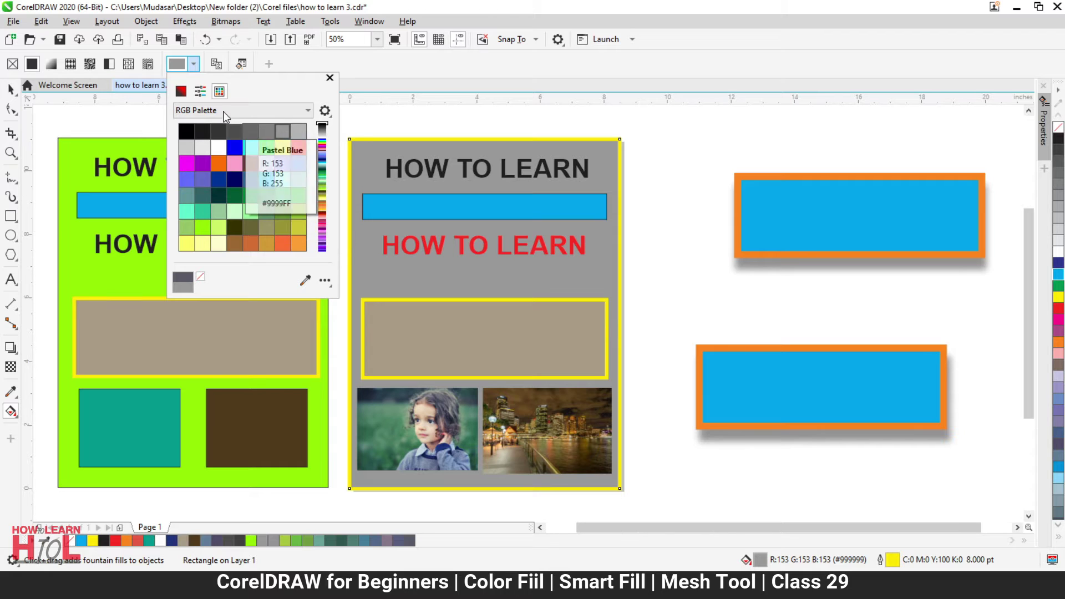
{"action": "left_click", "coordinate": [194, 65]}
{"action": "left_click", "coordinate": [194, 65]}
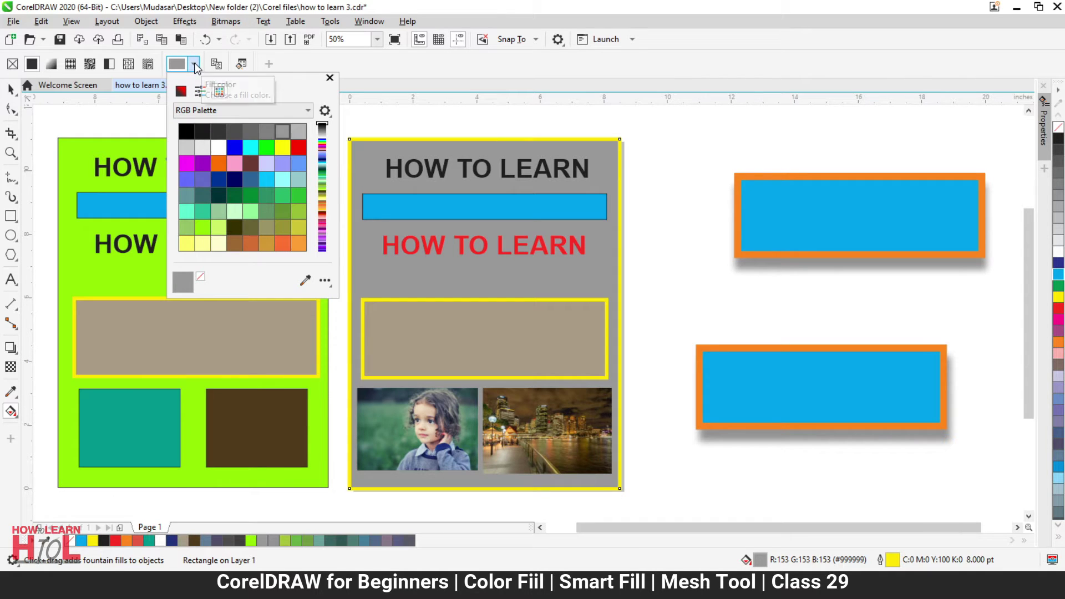
{"action": "left_click", "coordinate": [325, 281]}
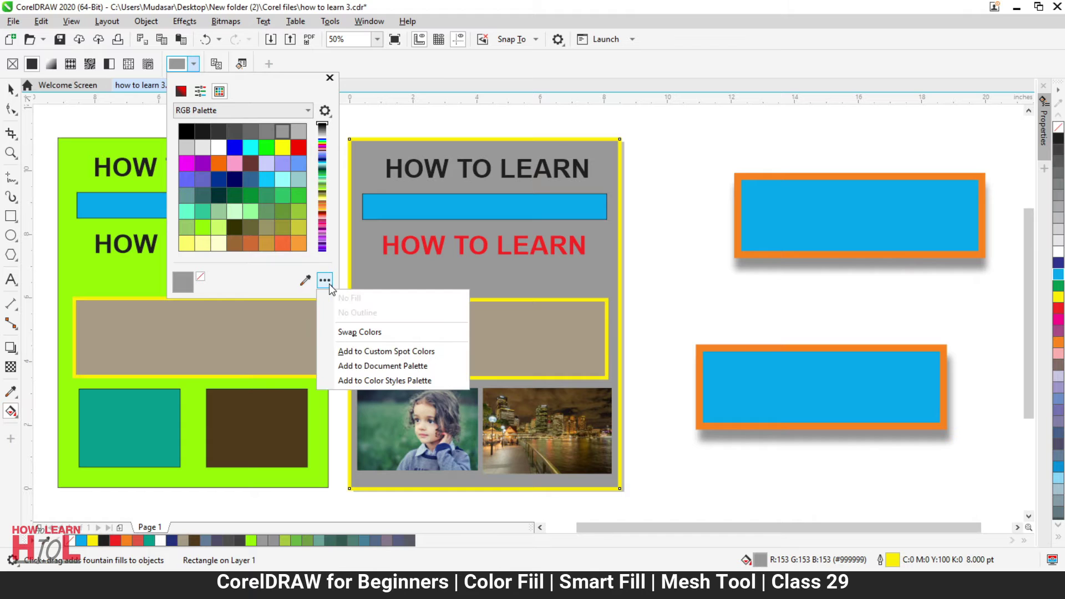
{"action": "left_click", "coordinate": [403, 368]}
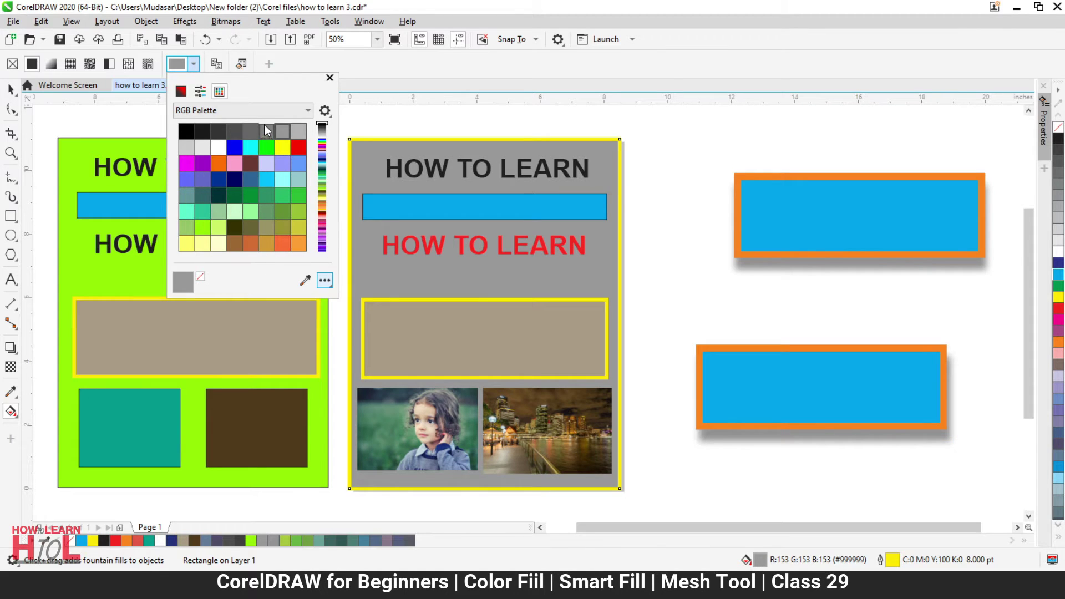
Show the Document Palette, and sample the blue of the upper standalone rectangle as the right page background's fill.
{"action": "left_click", "coordinate": [269, 111]}
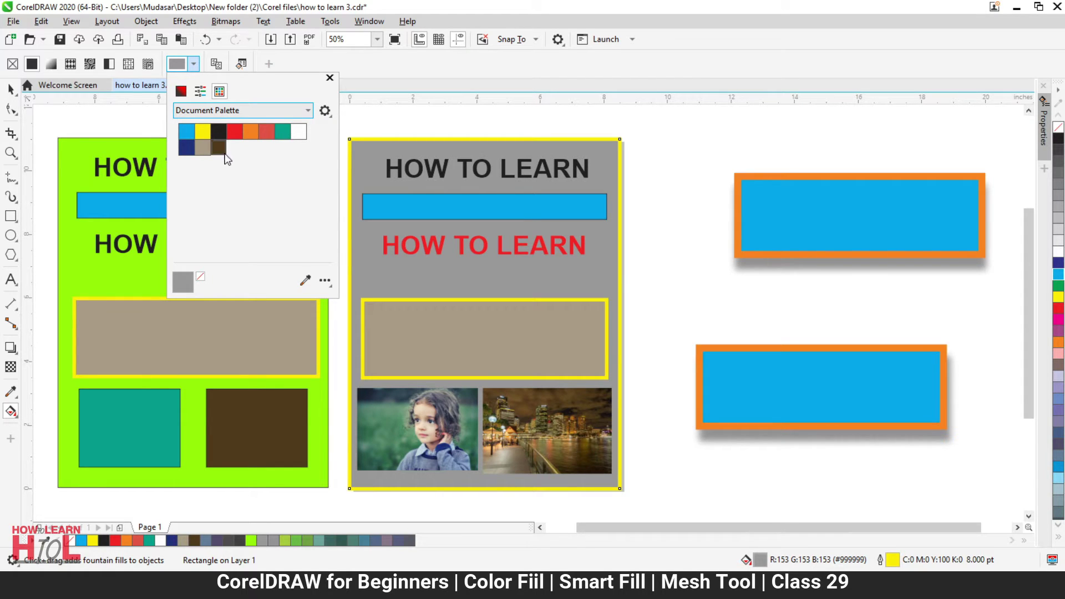
{"action": "left_click", "coordinate": [306, 282]}
{"action": "left_click", "coordinate": [807, 224]}
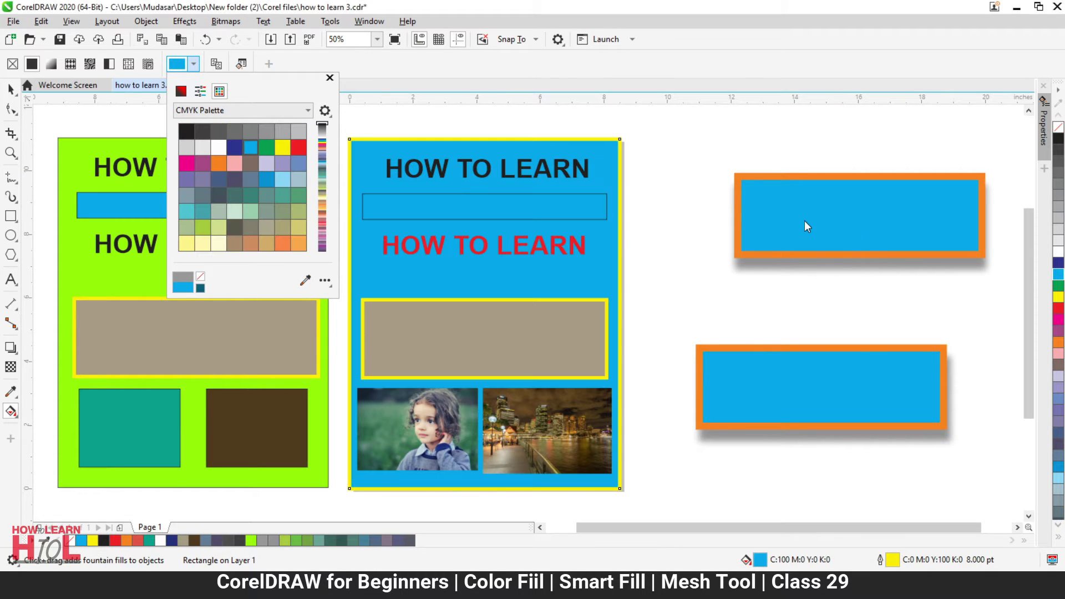
Remove the right page background's fill, and apply the suggested dark teal C91 M54 Y37 K14 instead.
{"action": "left_click", "coordinate": [199, 277]}
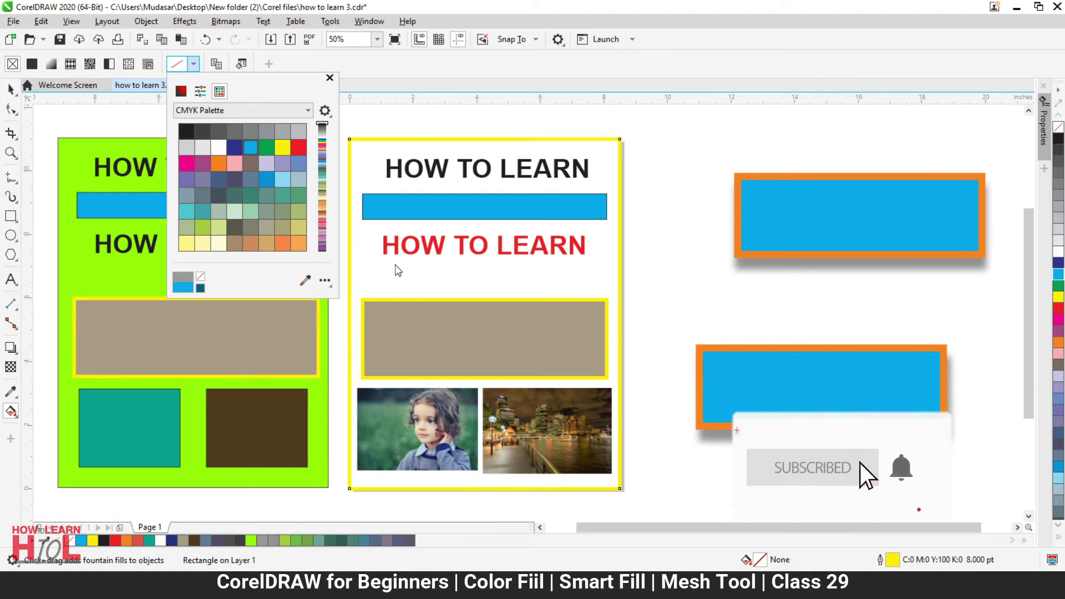
{"action": "left_click", "coordinate": [199, 288]}
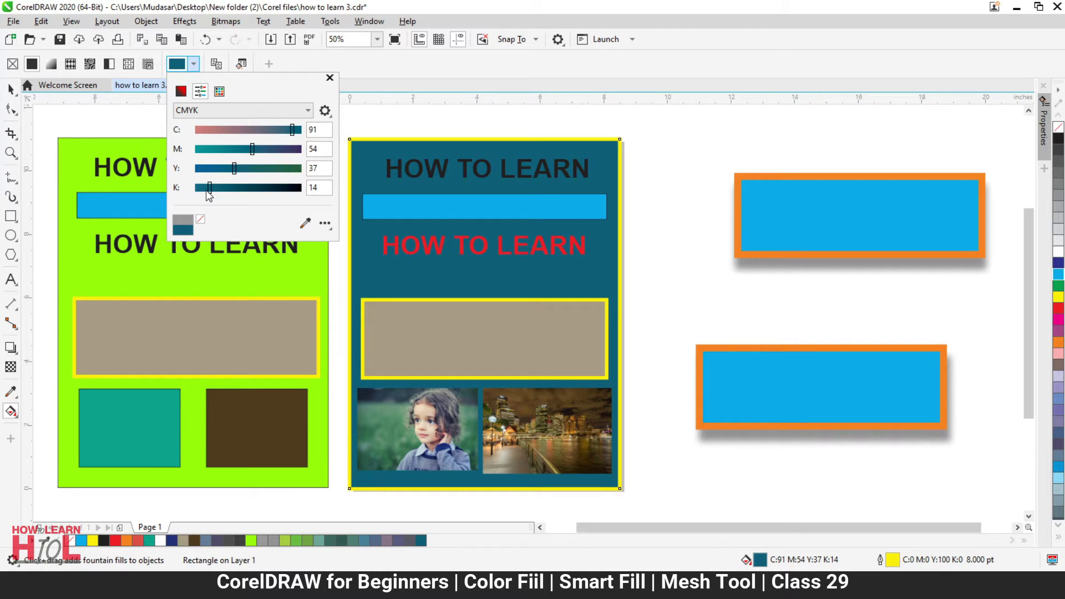
Recolour the right page background with the colour viewer to green C75 M18 Y100 K3.
{"action": "left_click", "coordinate": [181, 92]}
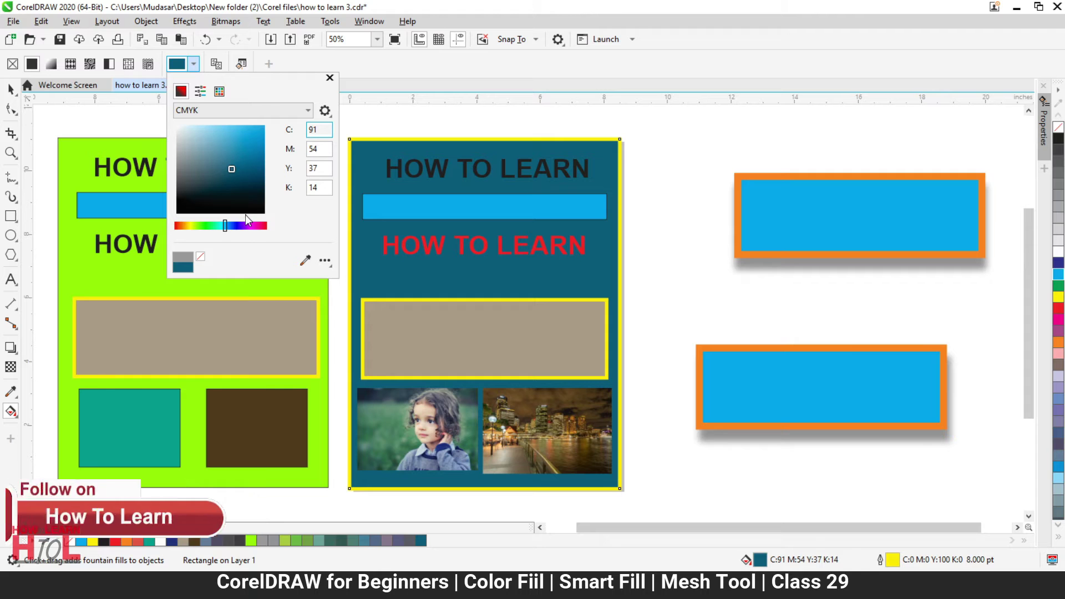
{"action": "mouse_move", "coordinate": [224, 225]}
{"action": "left_mouse_down"}
{"action": "mouse_move", "coordinate": [240, 228]}
{"action": "mouse_move", "coordinate": [191, 227]}
{"action": "mouse_move", "coordinate": [210, 225]}
{"action": "left_mouse_up"}
{"action": "left_click", "coordinate": [231, 135]}
{"action": "left_click_drag", "start_coordinate": [232, 134], "coordinate": [237, 125]}
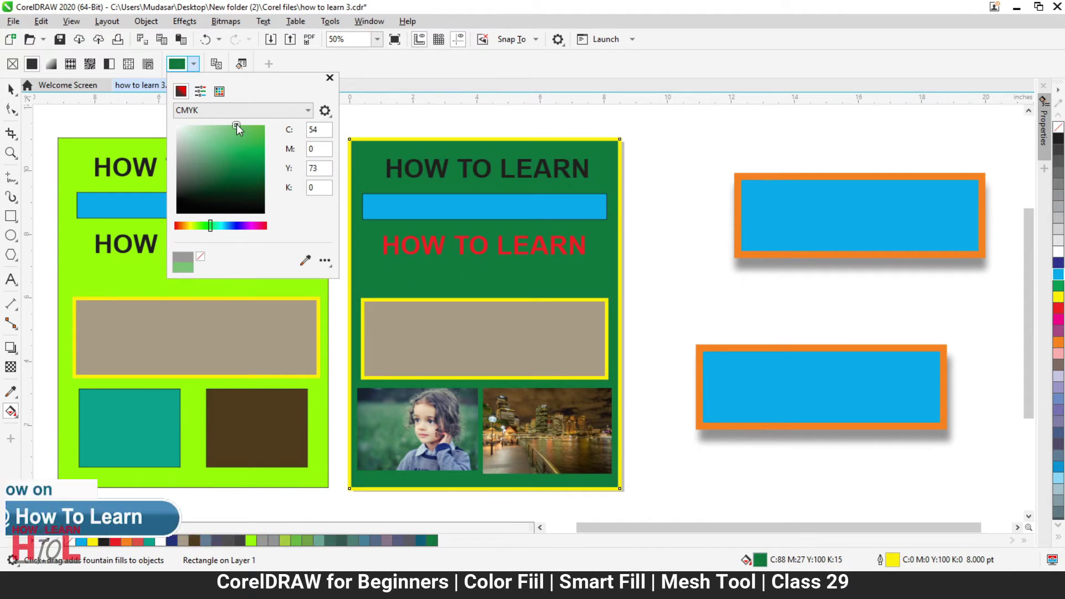
{"action": "left_click", "coordinate": [223, 159]}
{"action": "mouse_move", "coordinate": [213, 227]}
{"action": "left_mouse_down"}
{"action": "mouse_move", "coordinate": [233, 227]}
{"action": "mouse_move", "coordinate": [204, 226]}
{"action": "left_mouse_up"}
{"action": "left_click", "coordinate": [195, 64]}
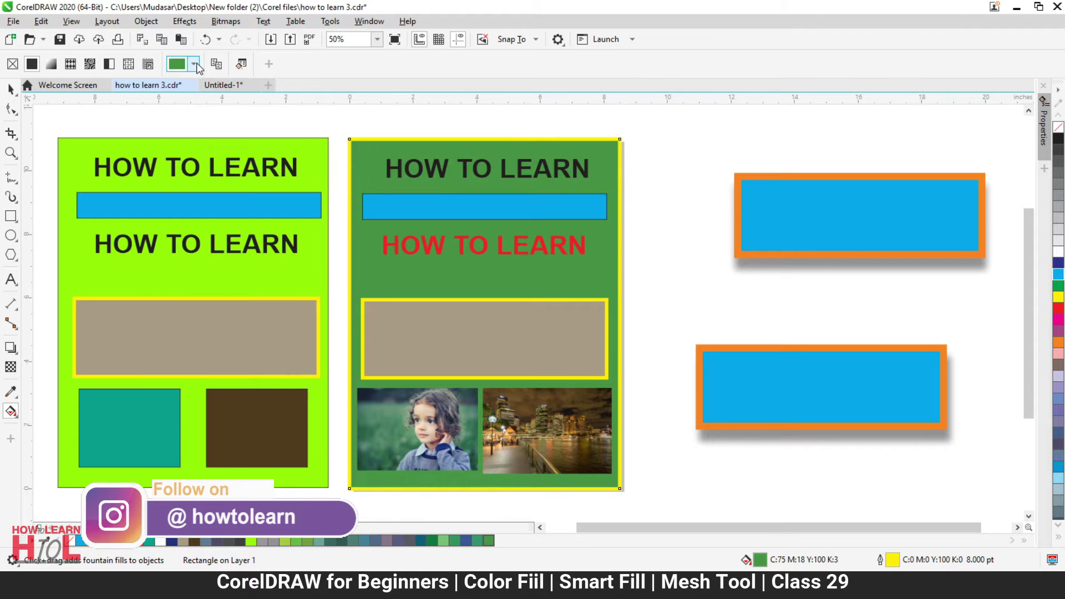
Apply a linear fountain fill to the right page background, run it vertically from bottom to top, and straighten its skew handle.
{"action": "left_click", "coordinate": [52, 65]}
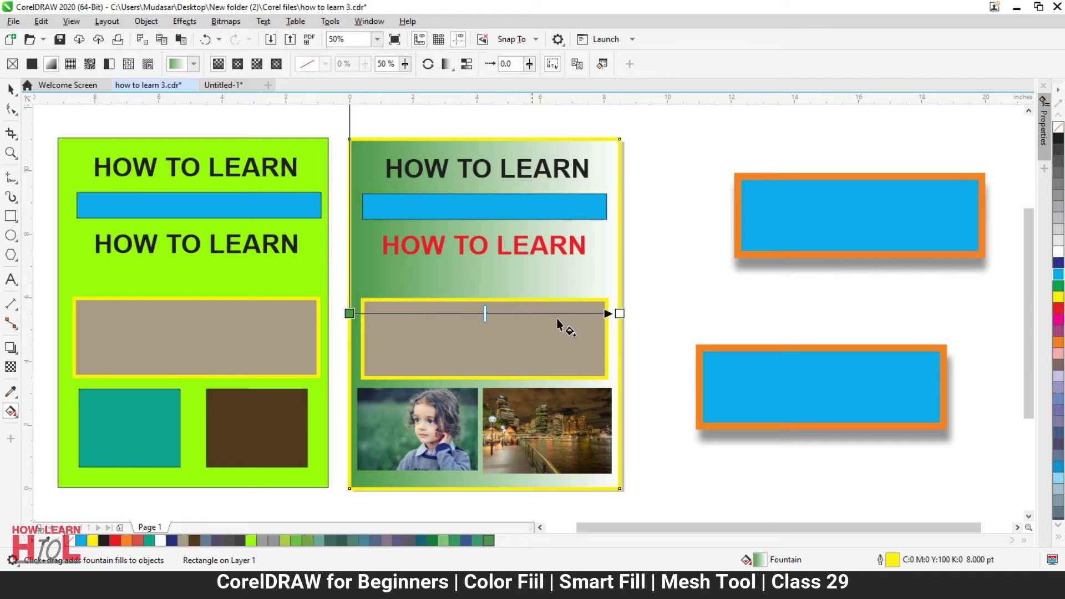
{"action": "left_click_drag", "start_coordinate": [620, 314], "coordinate": [510, 134]}
{"action": "left_click_drag", "start_coordinate": [168, 152], "coordinate": [143, 272]}
{"action": "left_click_drag", "start_coordinate": [350, 314], "coordinate": [484, 488]}
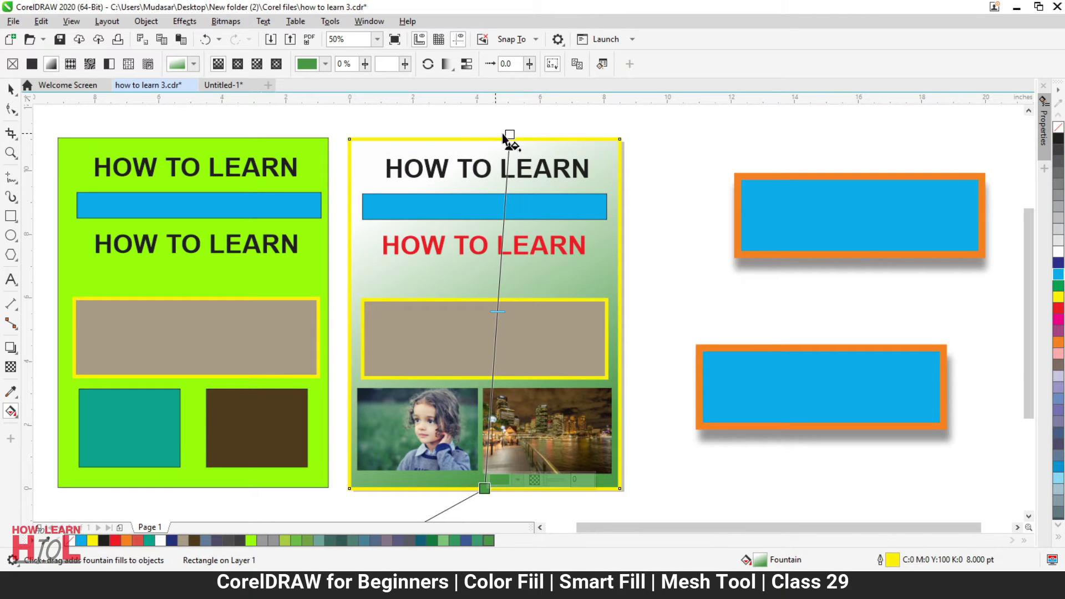
{"action": "left_click_drag", "start_coordinate": [510, 134], "coordinate": [480, 131]}
{"action": "scroll", "coordinate": [545, 349], "scroll_direction": "down", "scroll_amount": 1}
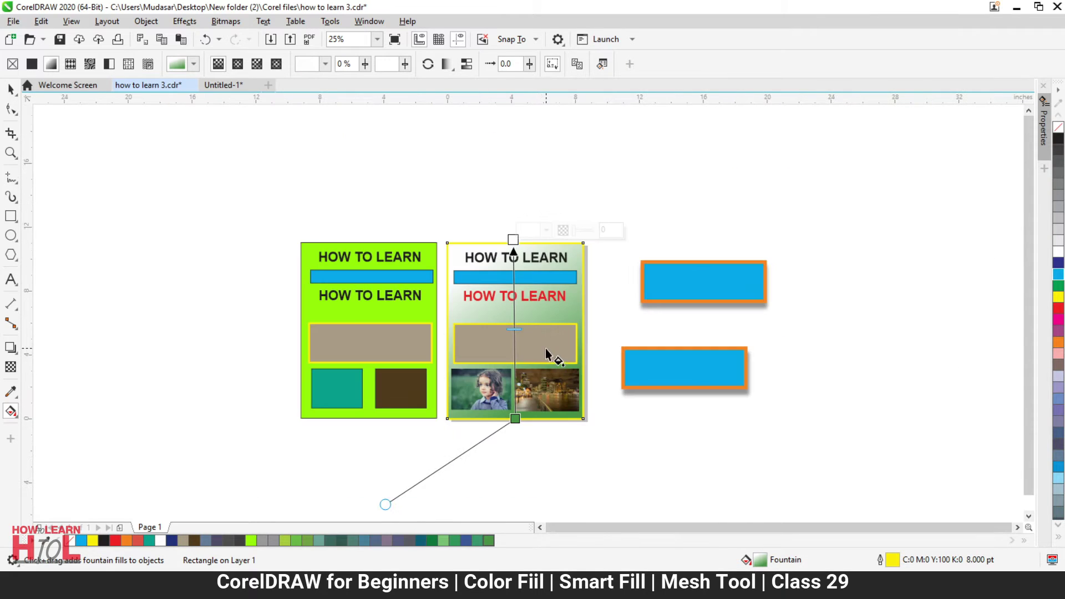
{"action": "left_click_drag", "start_coordinate": [387, 504], "coordinate": [410, 419]}
{"action": "scroll", "coordinate": [515, 419], "scroll_direction": "up", "scroll_amount": 2}
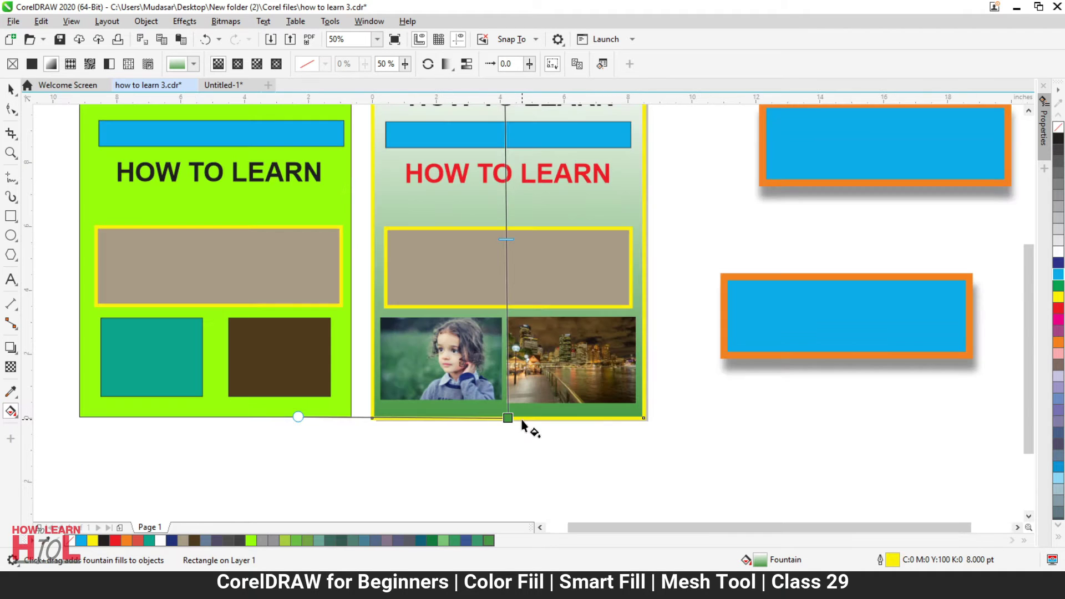
Set the fountain fill's bottom colour node to green C67 M0 Y100 K0 with the colour viewer.
{"action": "left_click", "coordinate": [507, 417]}
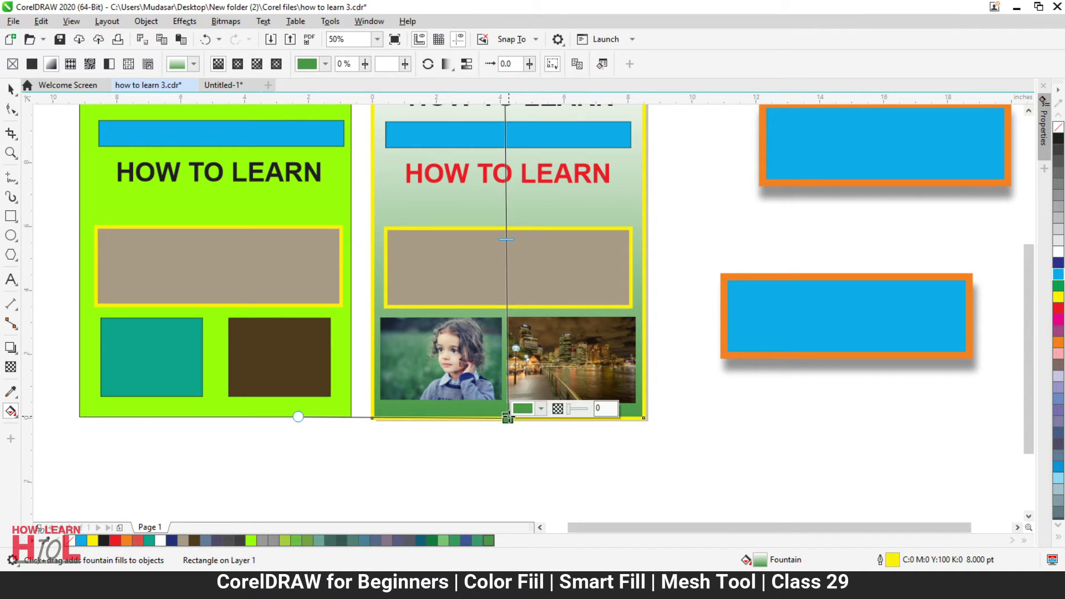
{"action": "left_click", "coordinate": [541, 409]}
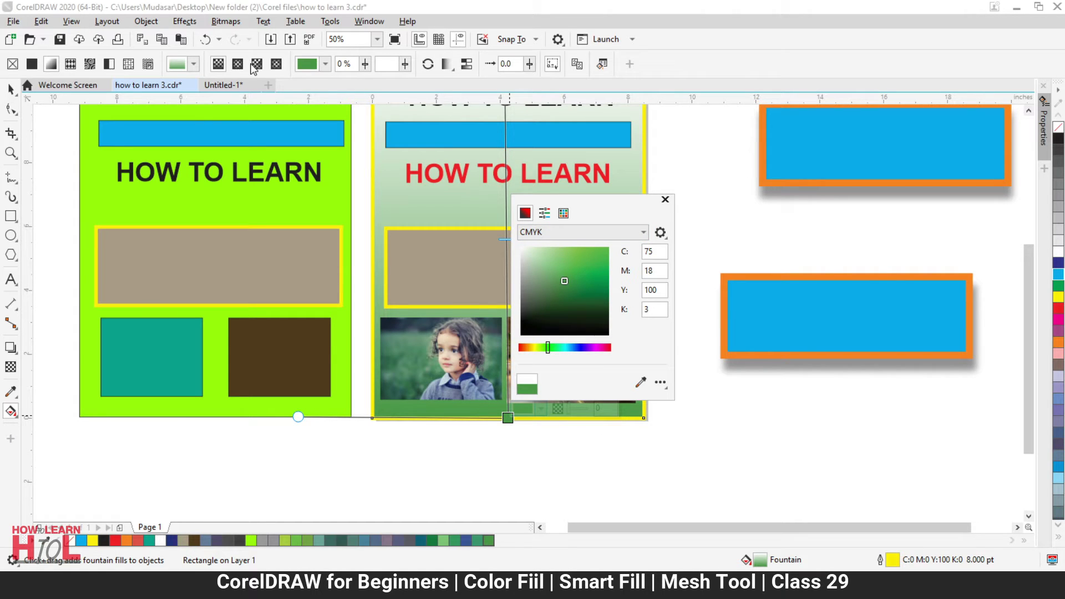
{"action": "left_click", "coordinate": [593, 290]}
{"action": "mouse_move", "coordinate": [594, 301]}
{"action": "left_mouse_down"}
{"action": "mouse_move", "coordinate": [594, 319]}
{"action": "mouse_move", "coordinate": [578, 321]}
{"action": "mouse_move", "coordinate": [560, 285]}
{"action": "mouse_move", "coordinate": [586, 260]}
{"action": "left_mouse_up"}
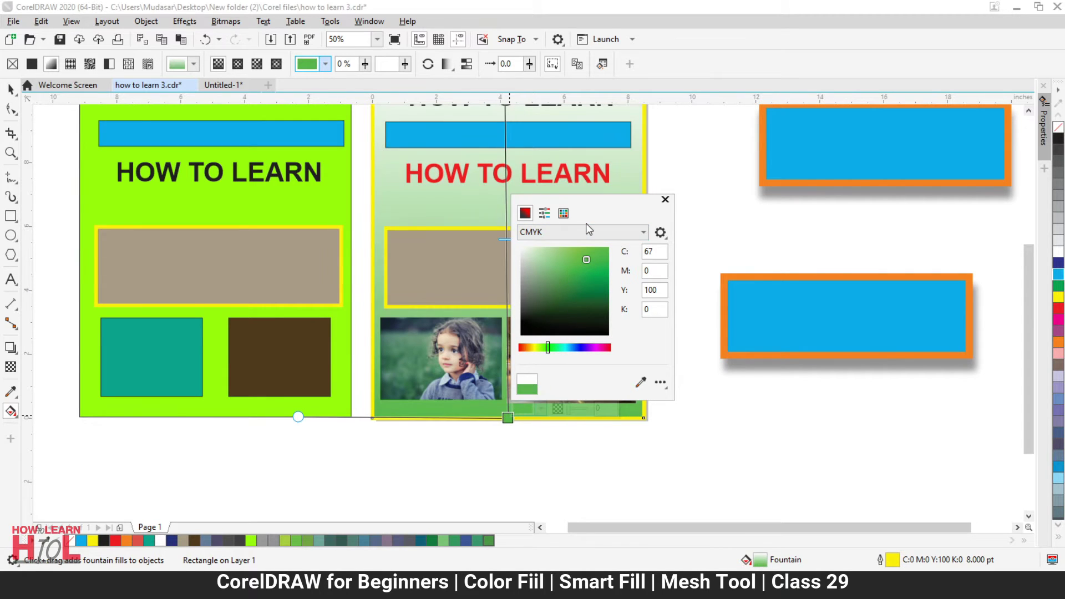
Browse the spot palette libraries for the bottom node and choose a PANTONE FASHION + HOME palette.
{"action": "left_click", "coordinate": [563, 213]}
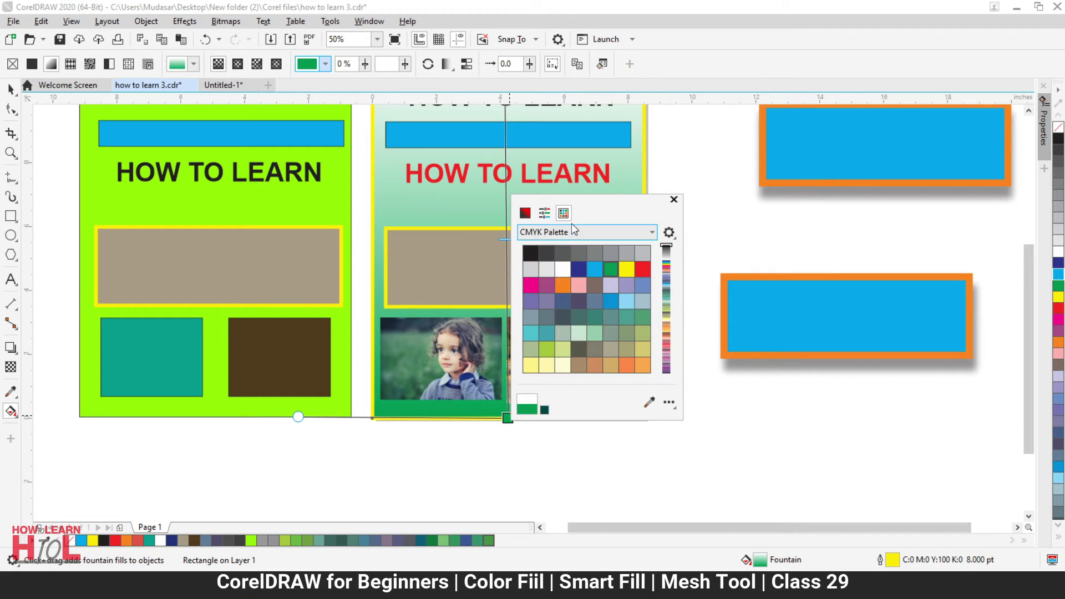
{"action": "left_click", "coordinate": [588, 232]}
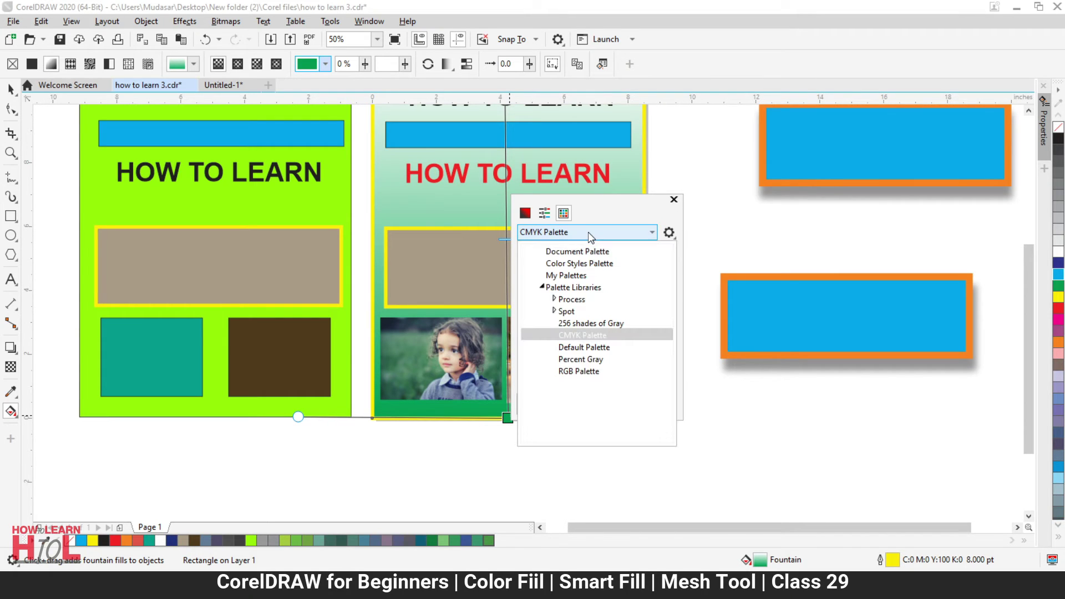
{"action": "left_click", "coordinate": [553, 312]}
{"action": "scroll", "coordinate": [588, 398], "scroll_direction": "down", "scroll_amount": 1}
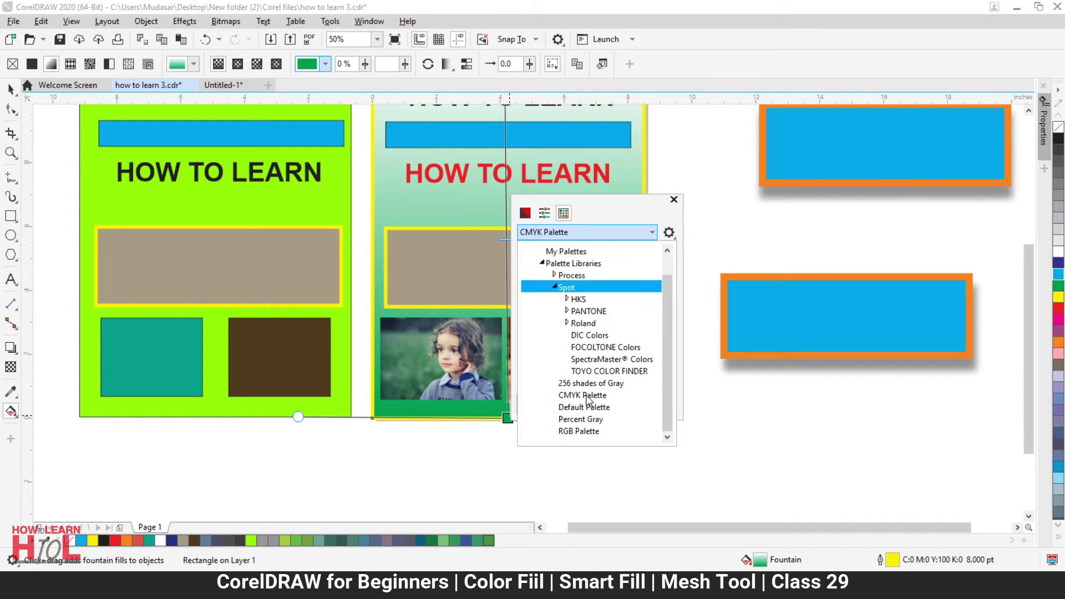
{"action": "left_click", "coordinate": [567, 322]}
{"action": "left_click", "coordinate": [566, 312]}
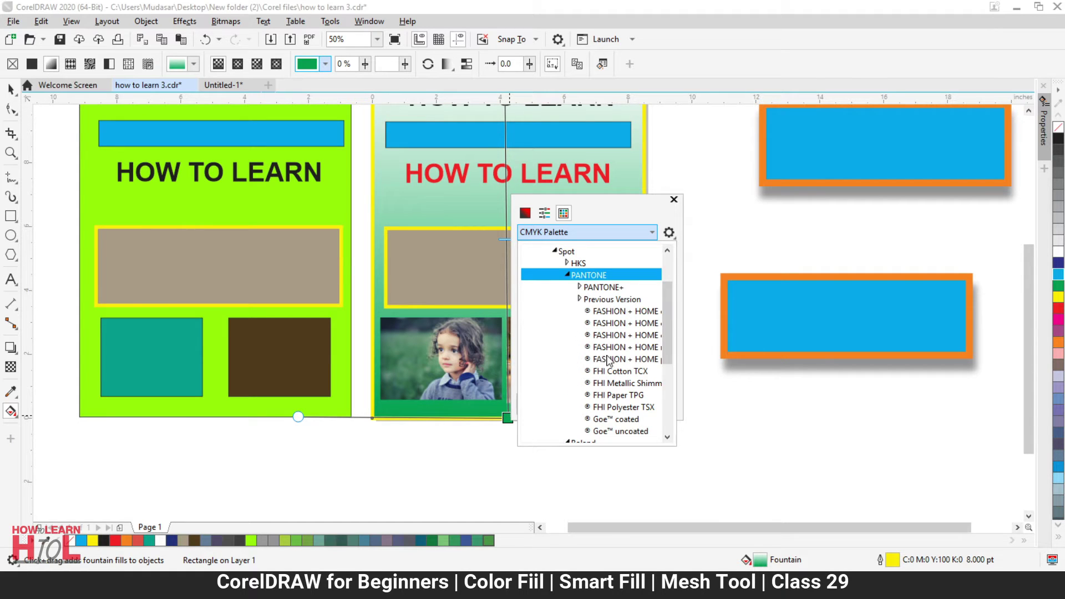
{"action": "left_click", "coordinate": [608, 358]}
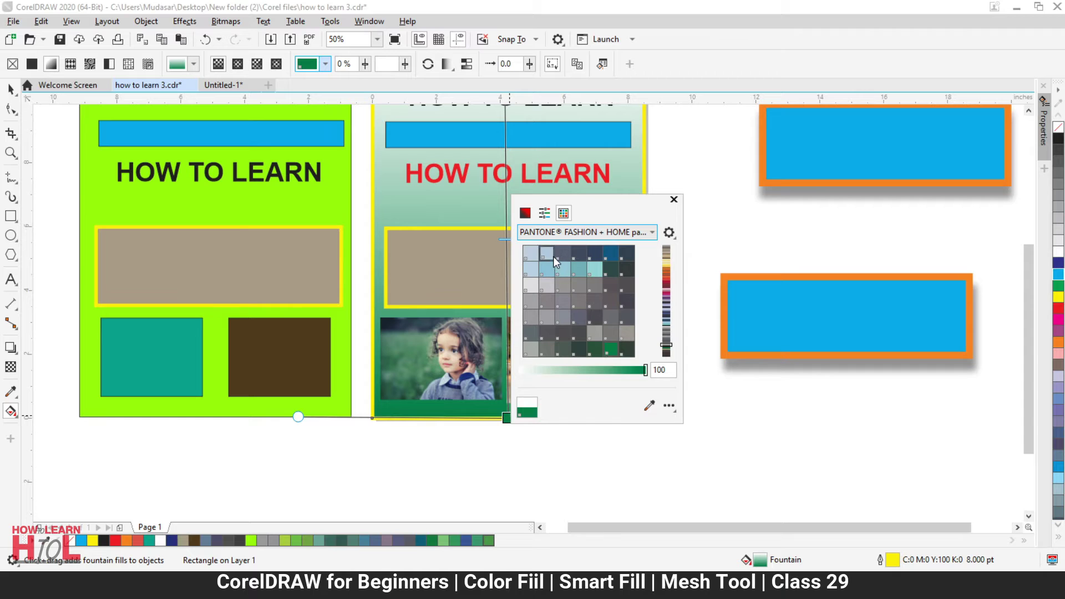
Return to the CMYK Palette, make the fountain fill's bottom node yellow, and move the colour picker off the page.
{"action": "left_click", "coordinate": [598, 235]}
{"action": "scroll", "coordinate": [577, 333], "scroll_direction": "up", "scroll_amount": 5}
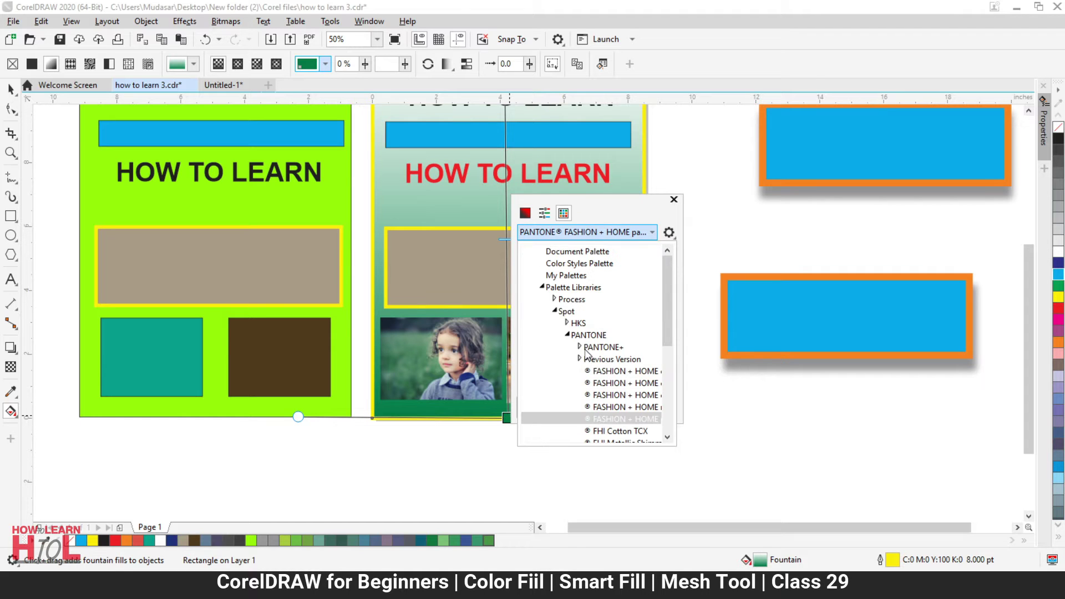
{"action": "left_click", "coordinate": [554, 312]}
{"action": "left_click", "coordinate": [542, 287]}
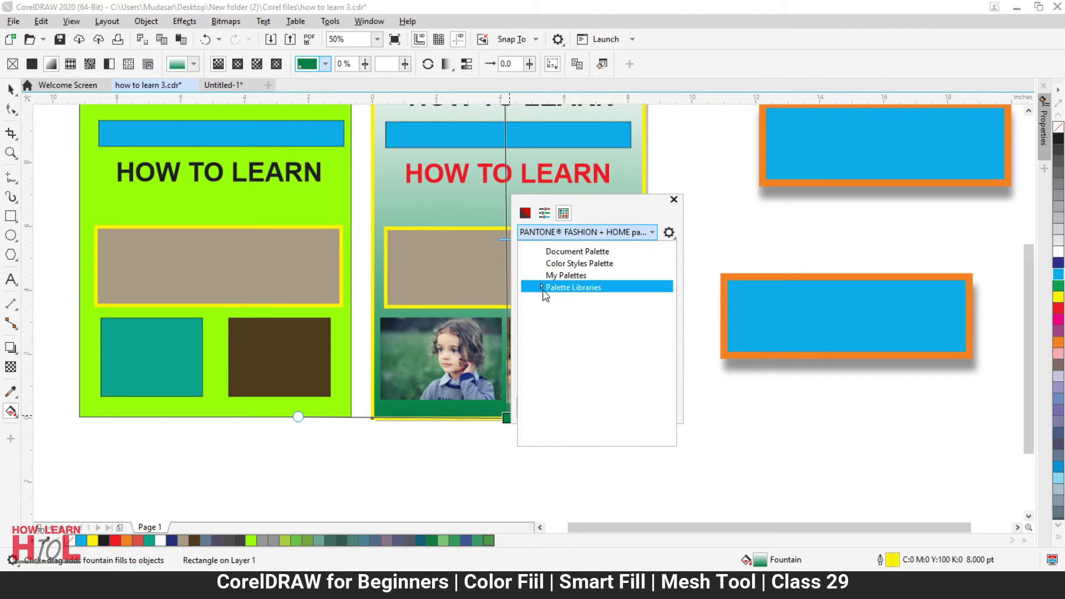
{"action": "left_click", "coordinate": [542, 287]}
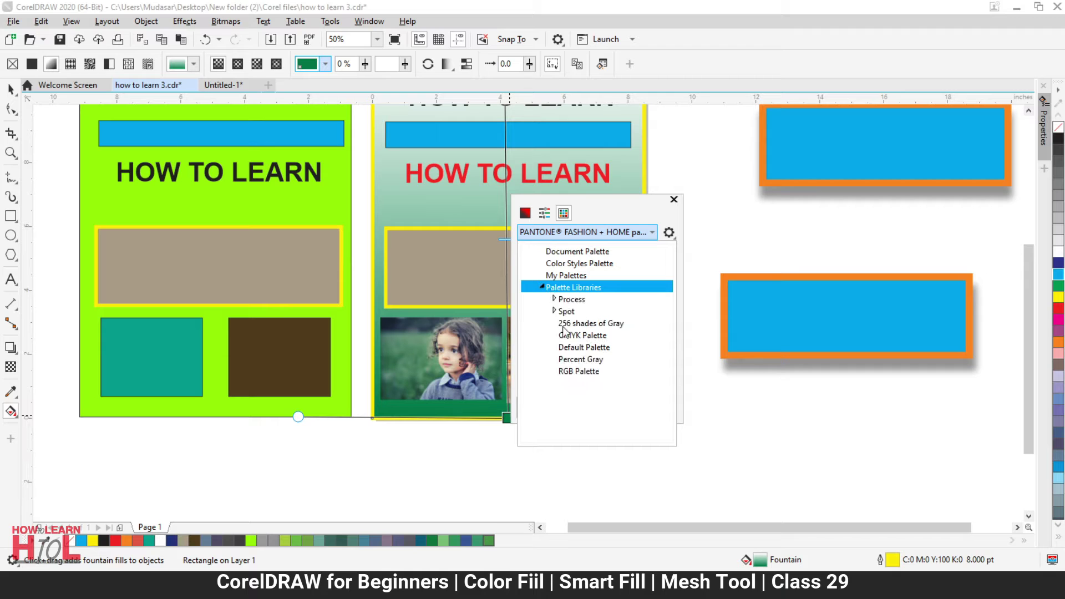
{"action": "left_click", "coordinate": [591, 336]}
{"action": "left_click", "coordinate": [625, 271]}
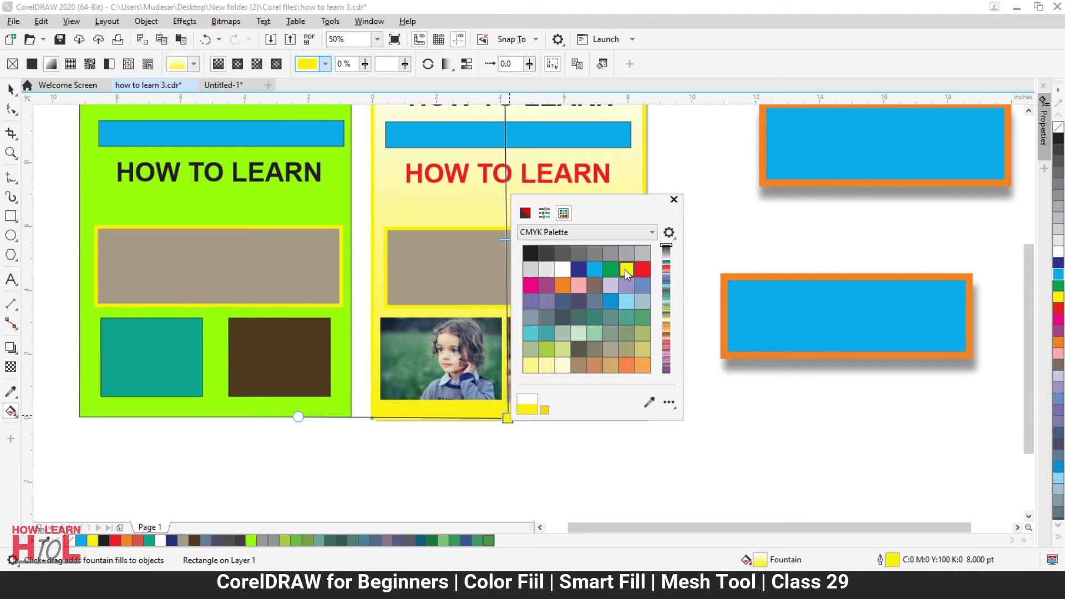
{"action": "left_click_drag", "start_coordinate": [613, 215], "coordinate": [767, 230]}
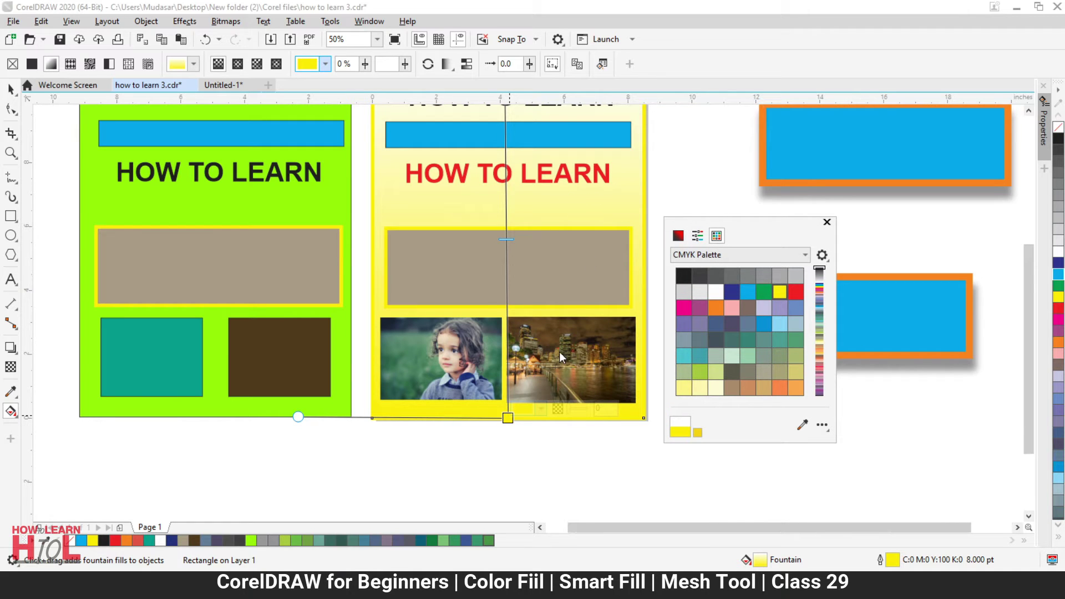
Set the fountain fill's top node to peach C3 M17 Y36 K0, with its transparency at 0%.
{"action": "scroll", "coordinate": [455, 264], "scroll_direction": "up", "scroll_amount": 2}
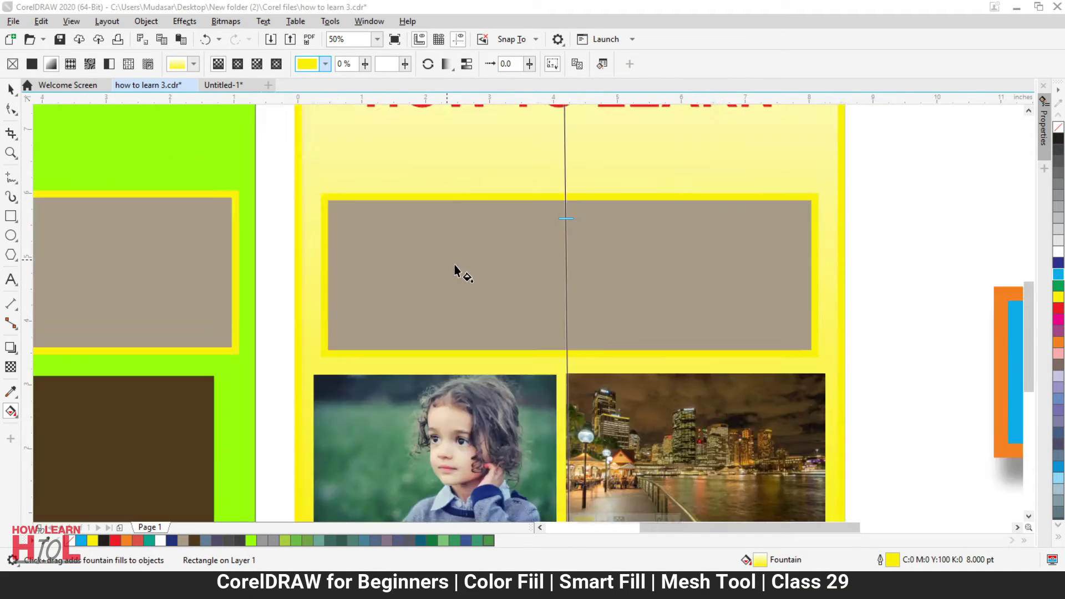
{"action": "scroll", "coordinate": [455, 265], "scroll_direction": "up", "scroll_amount": 1}
{"action": "scroll", "coordinate": [504, 287], "scroll_direction": "down", "scroll_amount": 3}
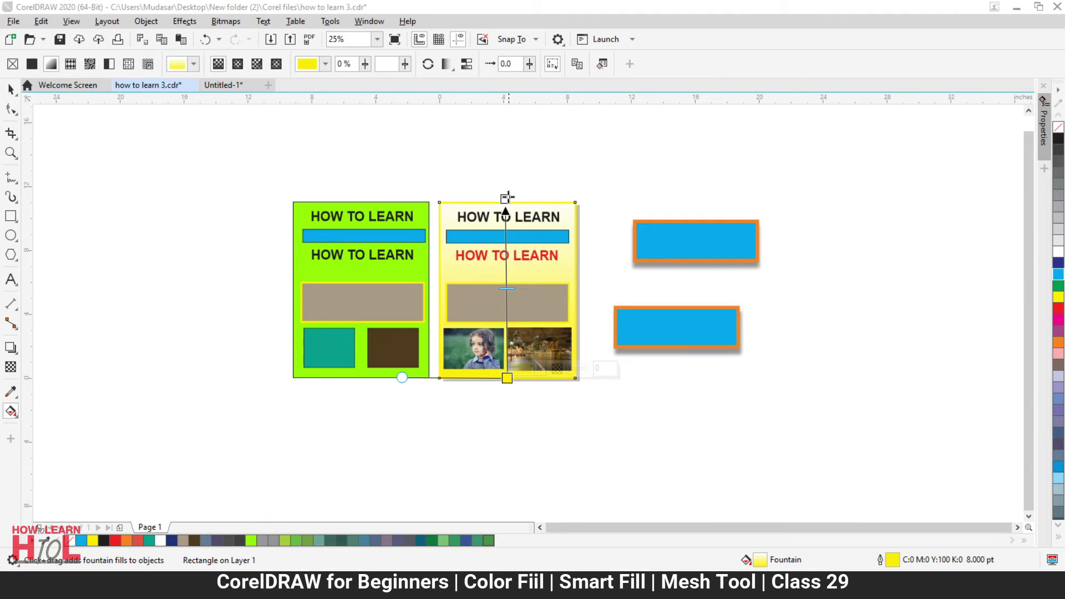
{"action": "scroll", "coordinate": [507, 197], "scroll_direction": "up", "scroll_amount": 2}
{"action": "left_click", "coordinate": [500, 201]}
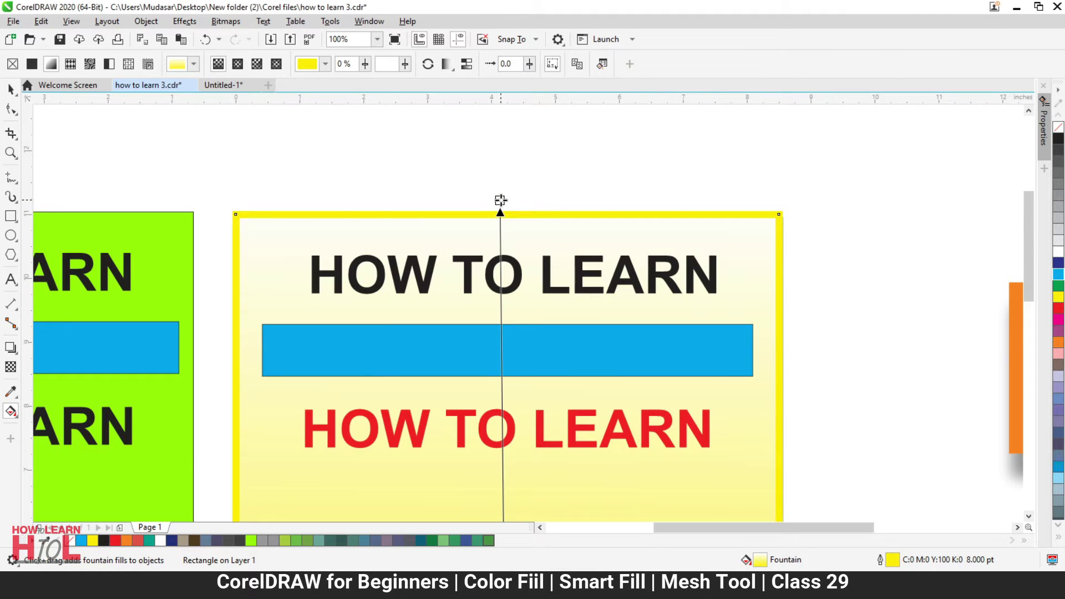
{"action": "left_click", "coordinate": [533, 197]}
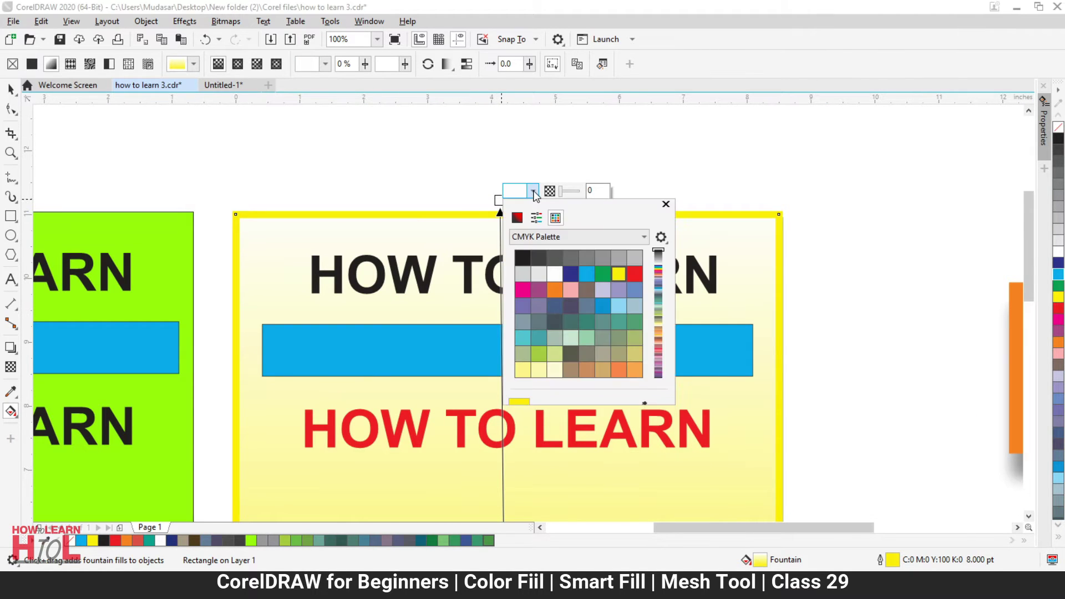
{"action": "mouse_move", "coordinate": [570, 283]}
{"action": "left_mouse_down"}
{"action": "mouse_move", "coordinate": [592, 257]}
{"action": "mouse_move", "coordinate": [539, 255]}
{"action": "left_mouse_up"}
{"action": "left_click_drag", "start_coordinate": [529, 358], "coordinate": [520, 353]}
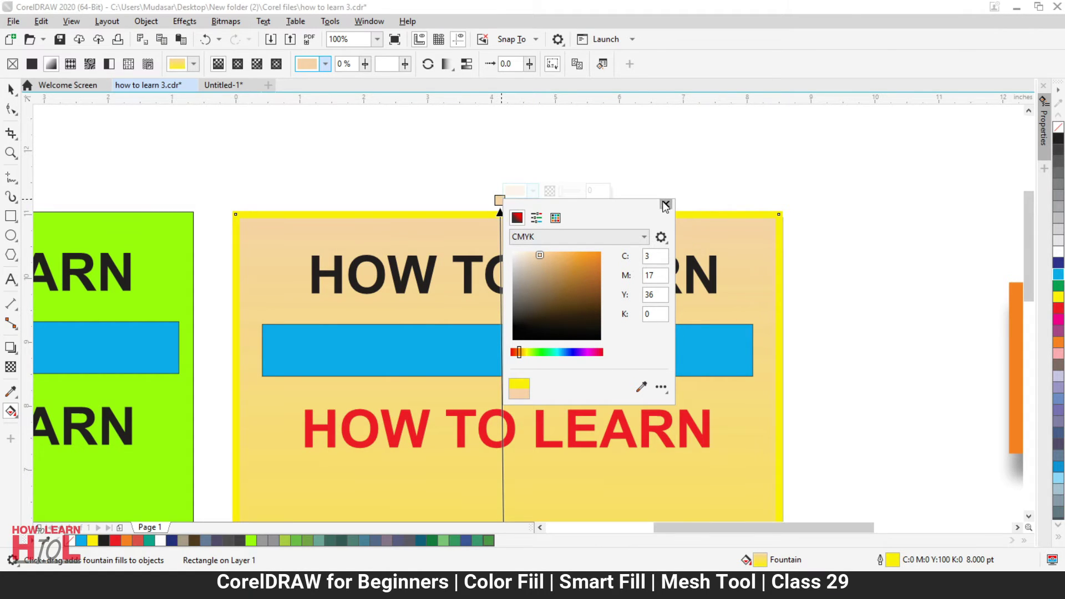
{"action": "left_click", "coordinate": [560, 191]}
{"action": "left_click_drag", "start_coordinate": [563, 192], "coordinate": [562, 192]}
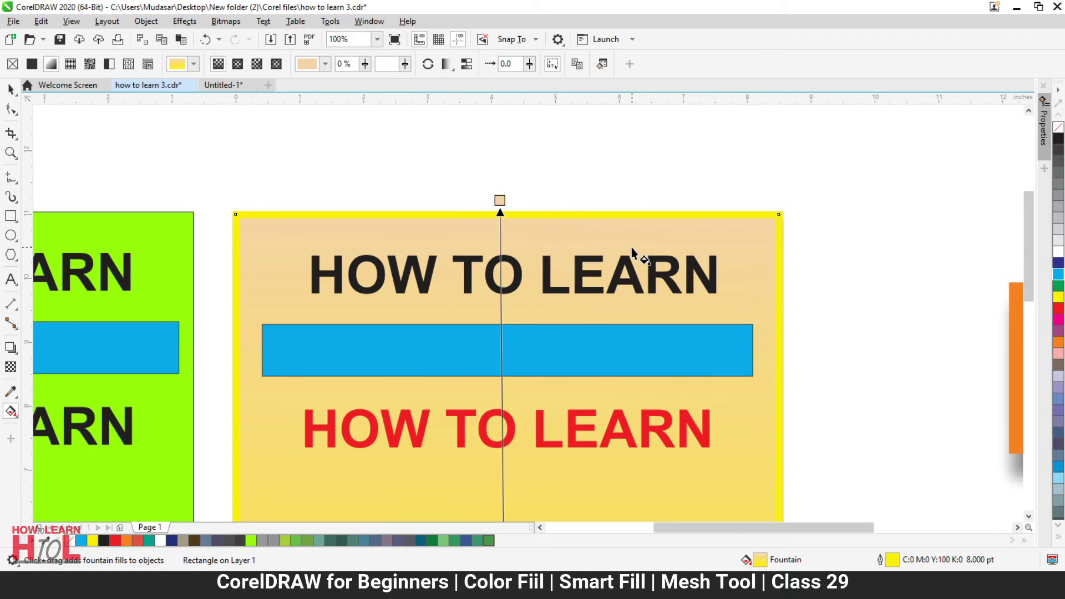
Draw a rectangle about 10.1 by 2.6 inches over the right page's upper part, fill it with cyan, and send it behind the page.
{"action": "left_click", "coordinate": [11, 216]}
{"action": "mouse_move", "coordinate": [207, 186]}
{"action": "left_mouse_down"}
{"action": "mouse_move", "coordinate": [921, 361]}
{"action": "mouse_move", "coordinate": [855, 355]}
{"action": "left_mouse_up"}
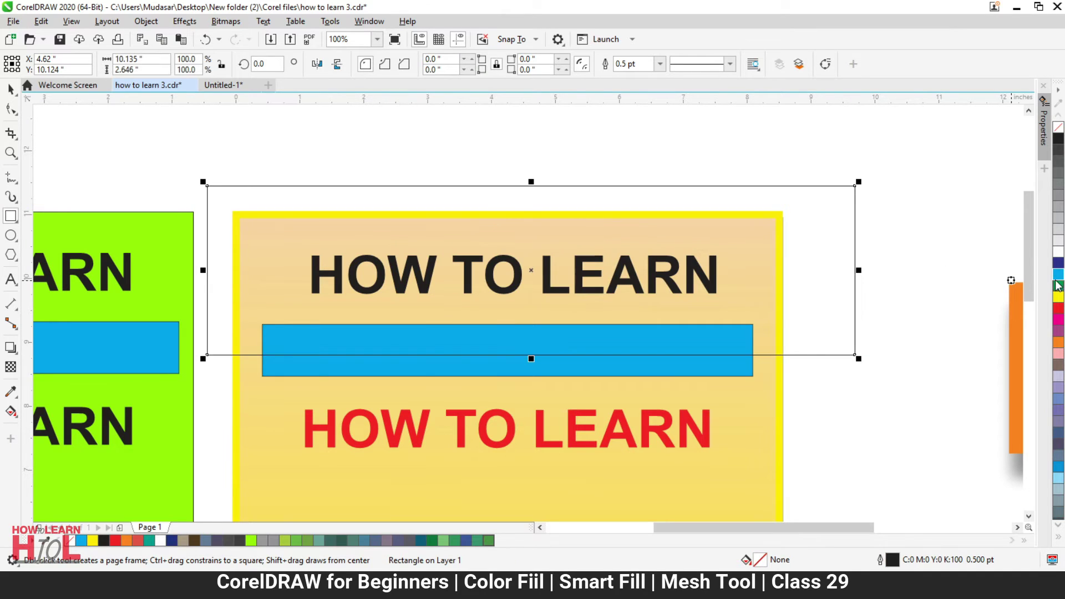
{"action": "left_click", "coordinate": [1058, 276]}
{"action": "left_click", "coordinate": [11, 95]}
{"action": "right_click", "coordinate": [414, 270]}
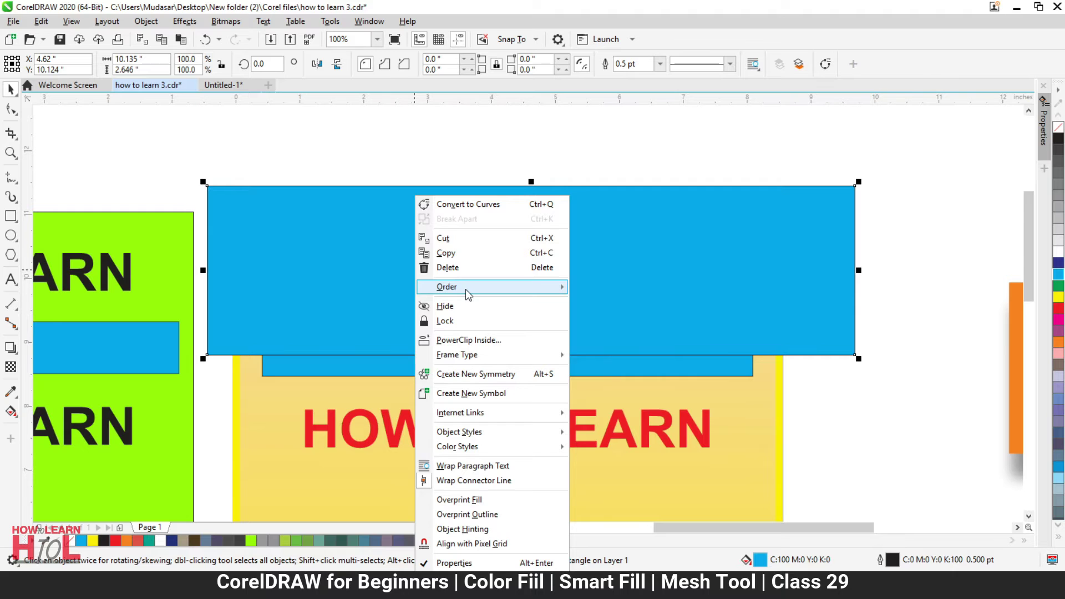
{"action": "mouse_move", "coordinate": [468, 293]}
{"action": "left_click", "coordinate": [643, 305]}
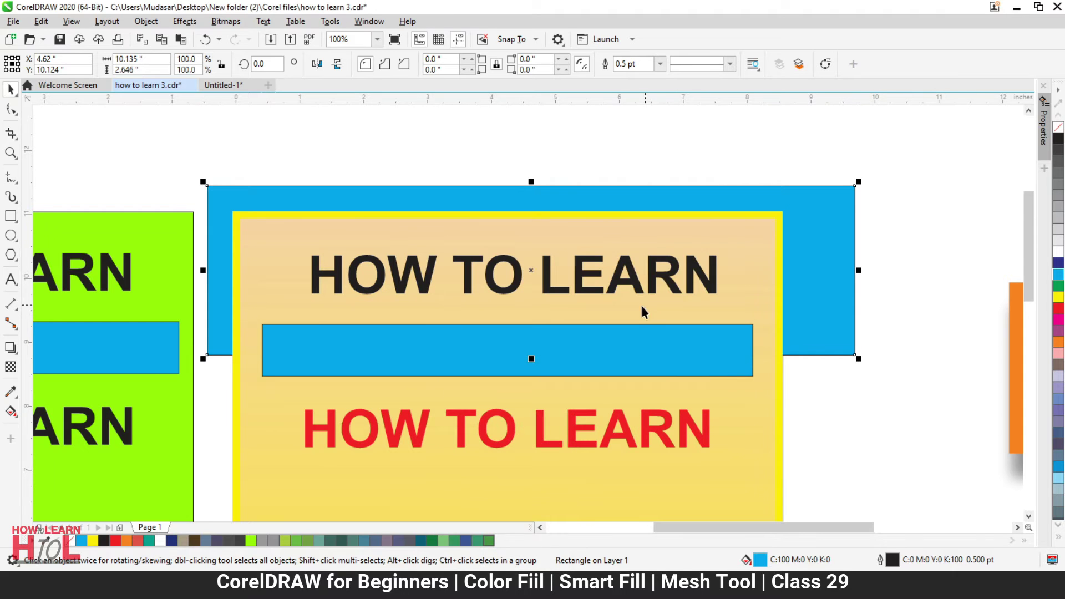
Try 62% transparency on the top node of the right page background's fountain fill, and reset it to 0%.
{"action": "left_click", "coordinate": [761, 414]}
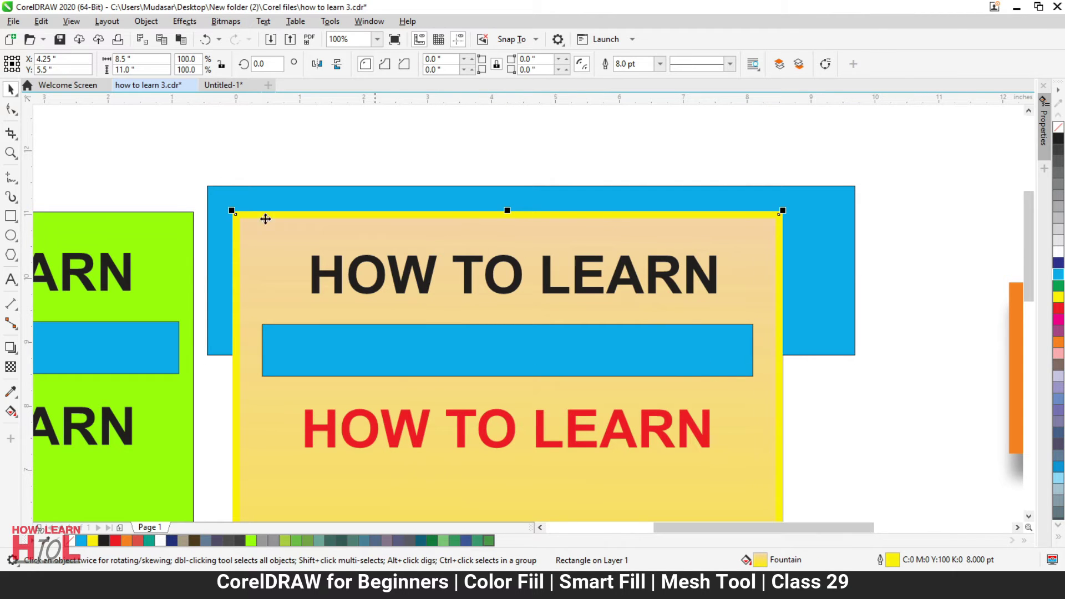
{"action": "left_click", "coordinate": [10, 411]}
{"action": "left_click", "coordinate": [500, 200]}
{"action": "left_click", "coordinate": [565, 192]}
{"action": "left_click_drag", "start_coordinate": [563, 191], "coordinate": [573, 192]}
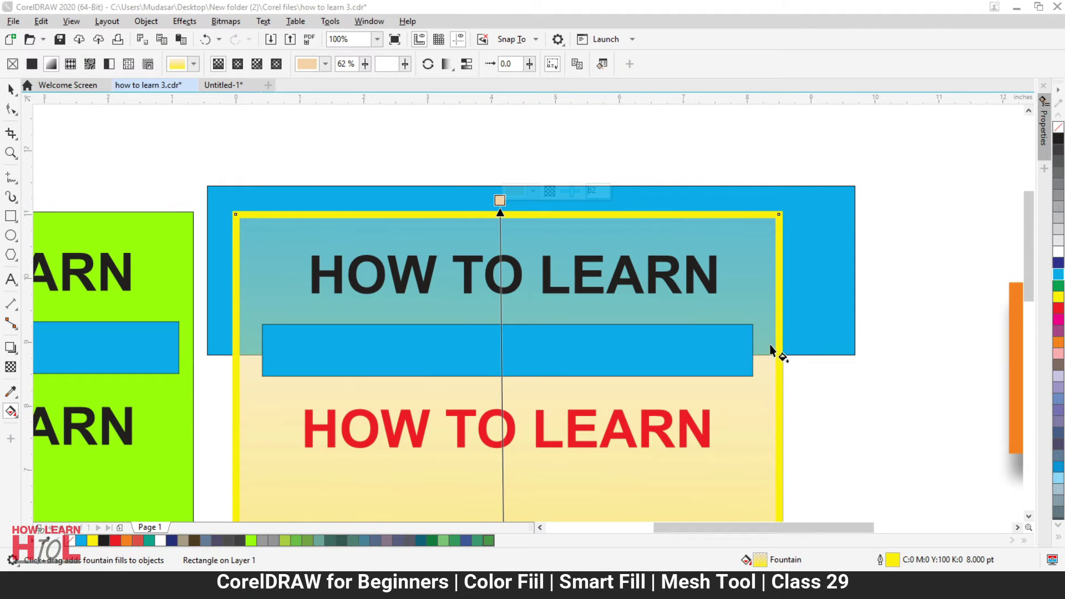
{"action": "left_click_drag", "start_coordinate": [572, 192], "coordinate": [561, 192]}
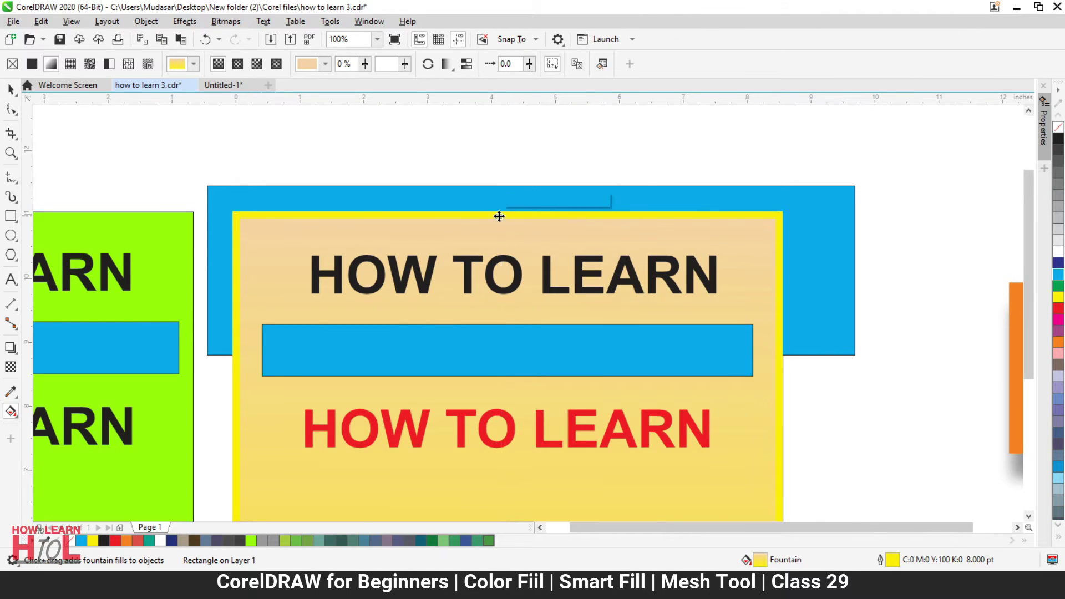
{"action": "scroll", "coordinate": [502, 213], "scroll_direction": "down", "scroll_amount": 2}
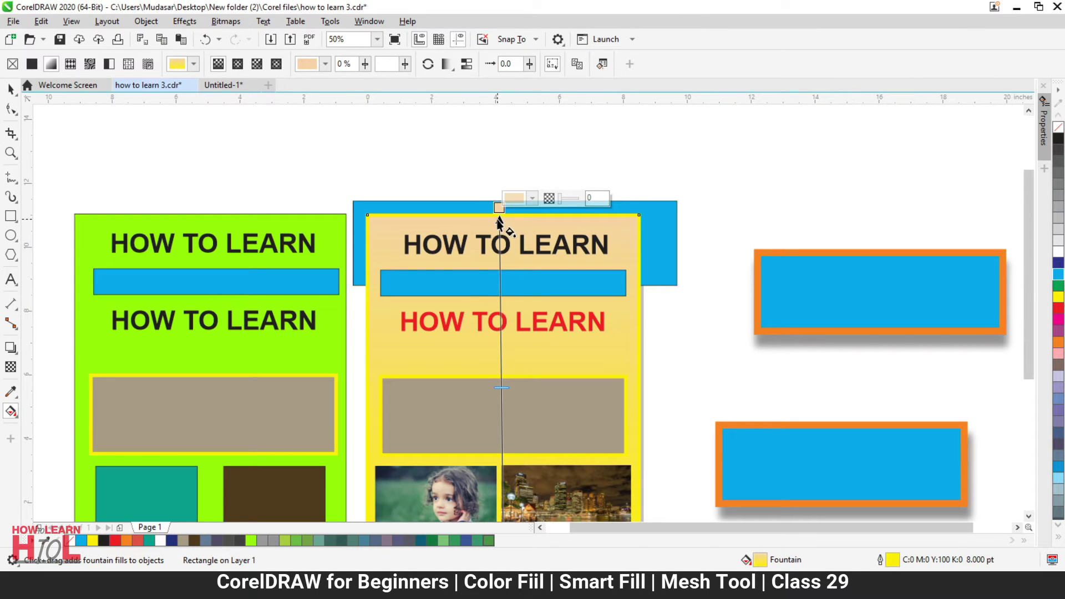
{"action": "left_click", "coordinate": [53, 62]}
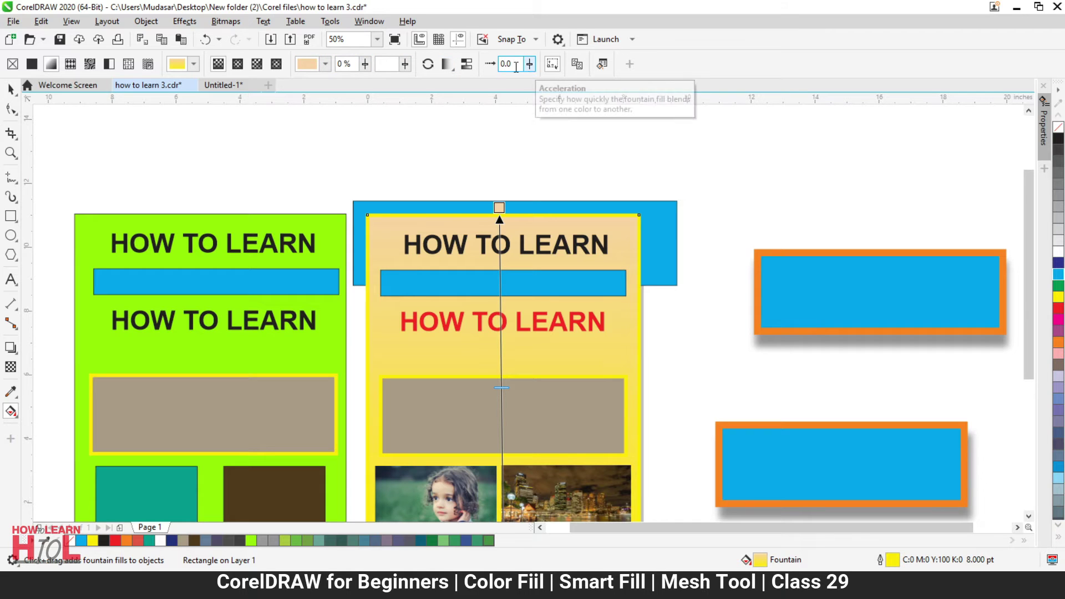
{"action": "left_click", "coordinate": [580, 67]}
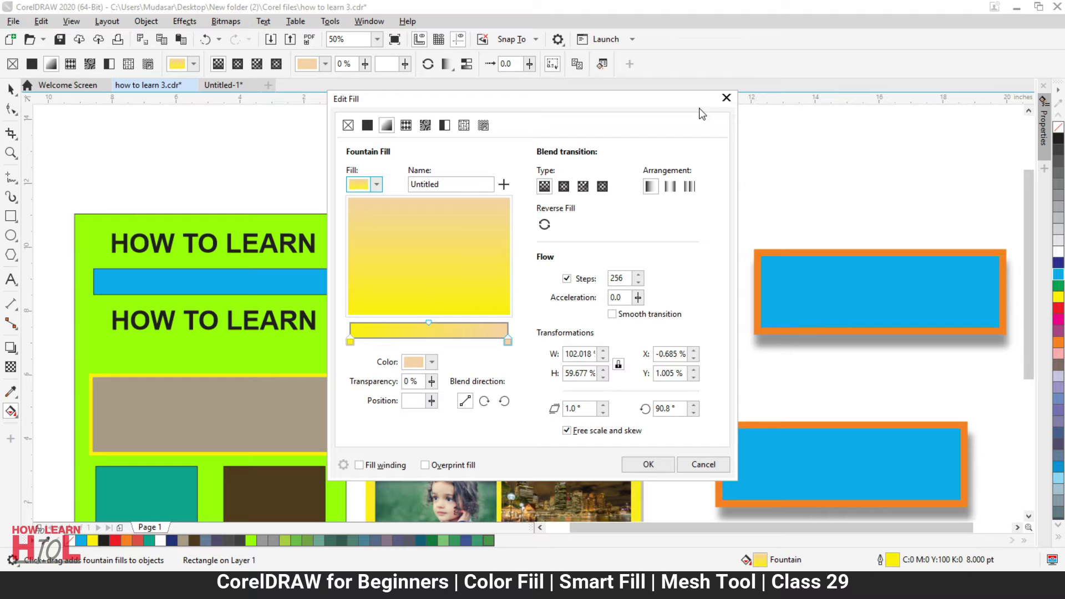
{"action": "left_click", "coordinate": [726, 98]}
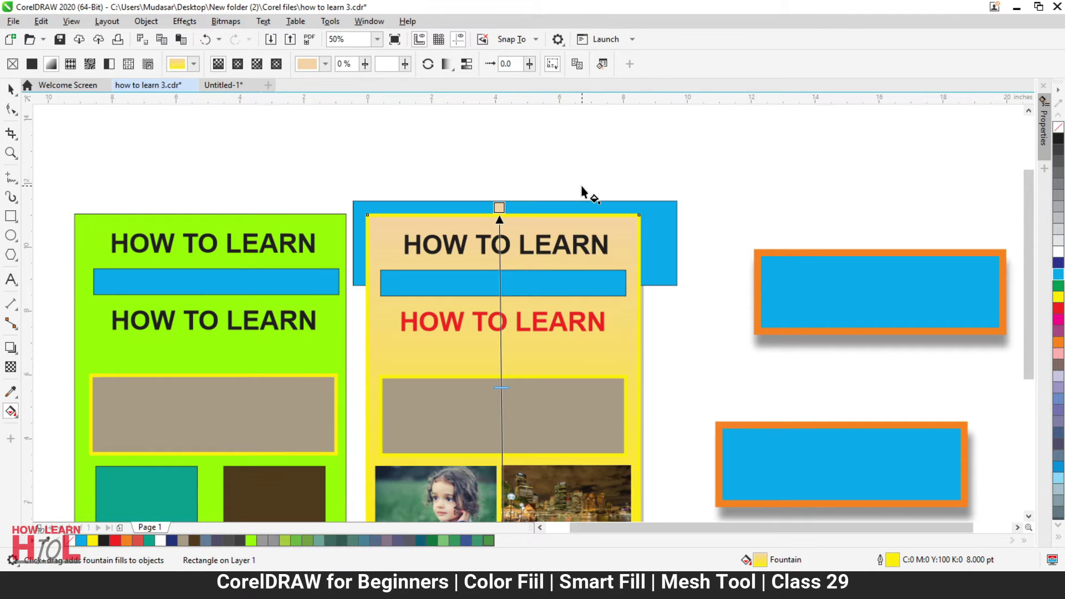
{"action": "key", "text": "shift+F11"}
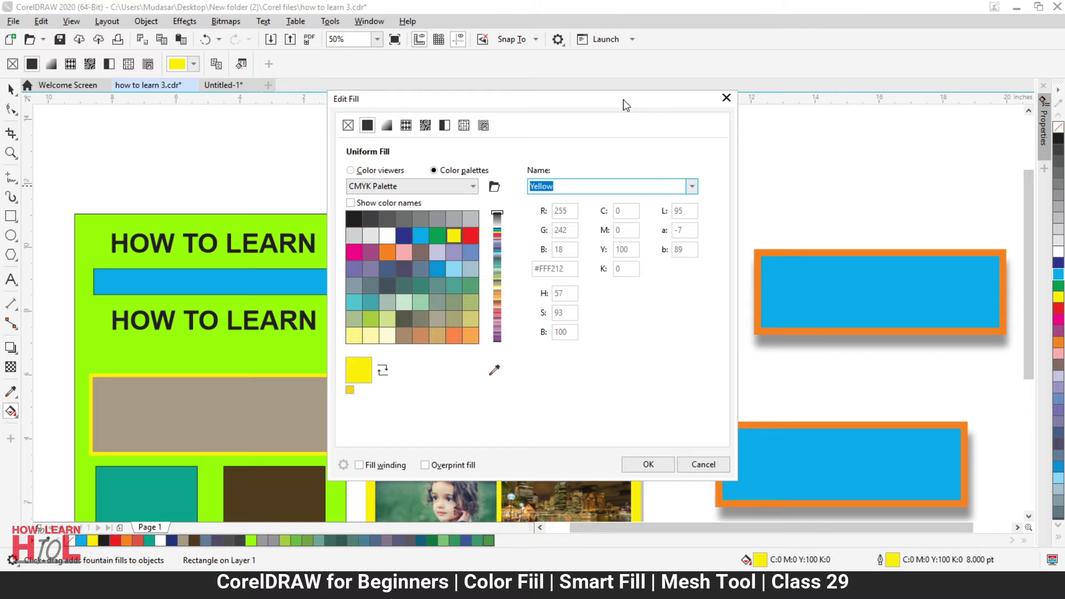
{"action": "left_click", "coordinate": [730, 104]}
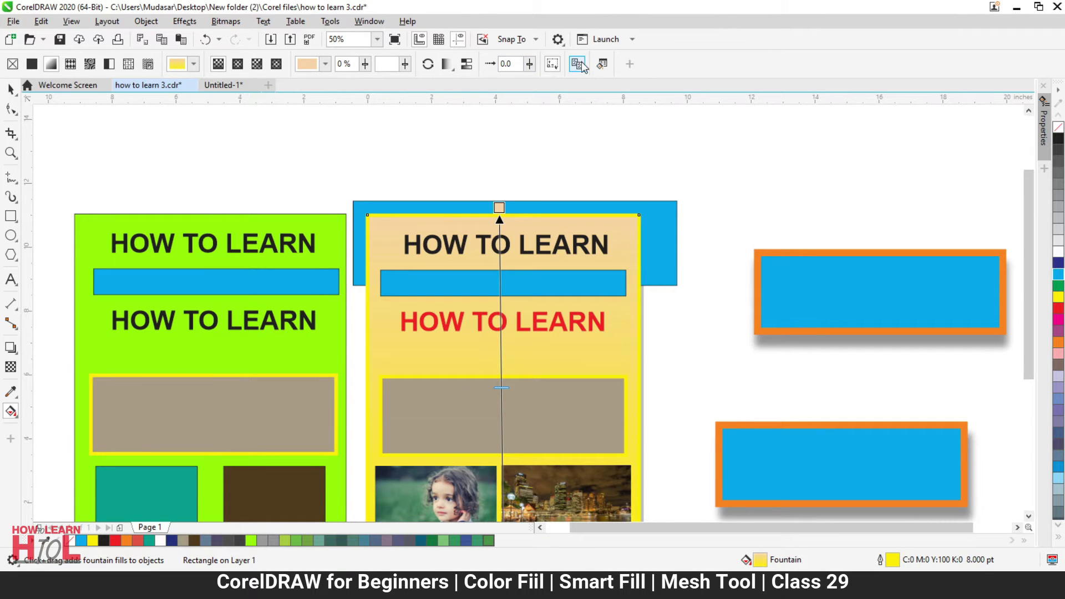
{"action": "left_click", "coordinate": [602, 64]}
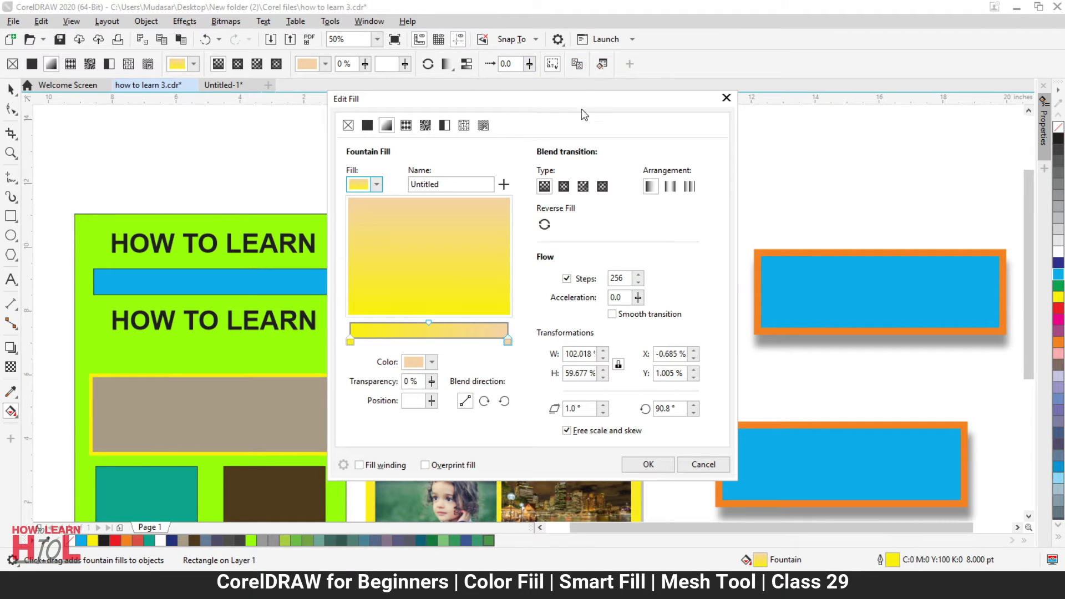
{"action": "left_click_drag", "start_coordinate": [554, 100], "coordinate": [833, 123]}
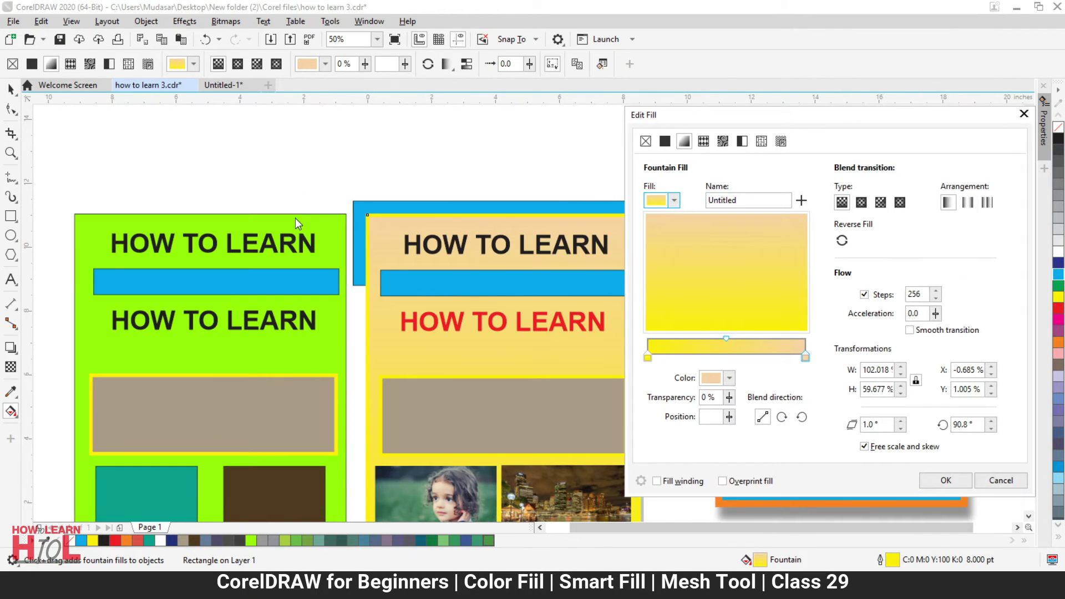
{"action": "left_click", "coordinate": [996, 481]}
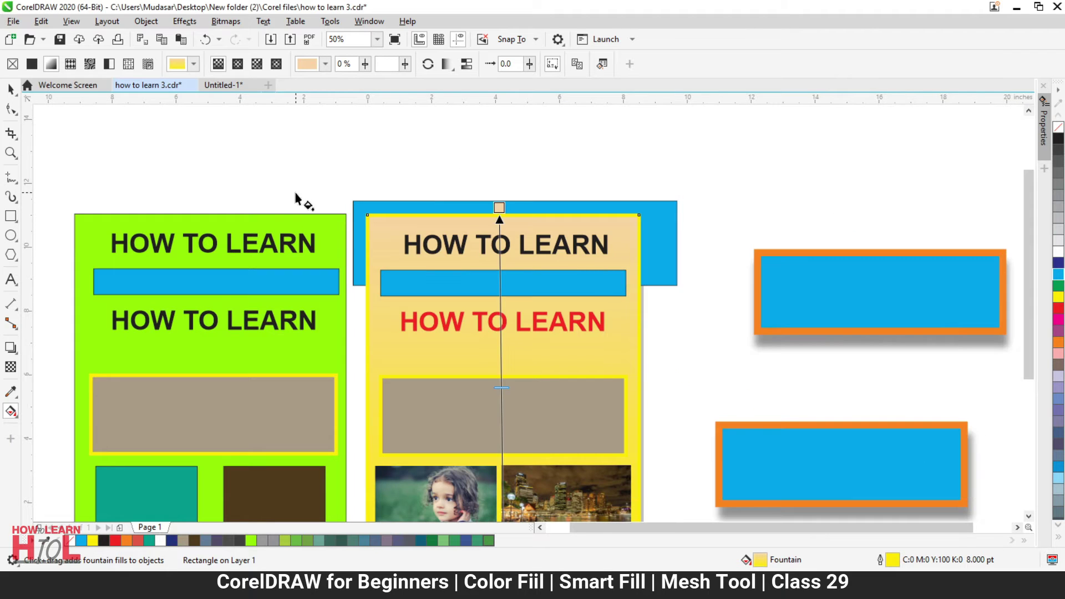
Open Edit Fill for the right page's background, place the dialog beside the page, and make the fountain fill elliptical.
{"action": "scroll", "coordinate": [392, 278], "scroll_direction": "down", "scroll_amount": 2}
{"action": "scroll", "coordinate": [380, 266], "scroll_direction": "up", "scroll_amount": 1}
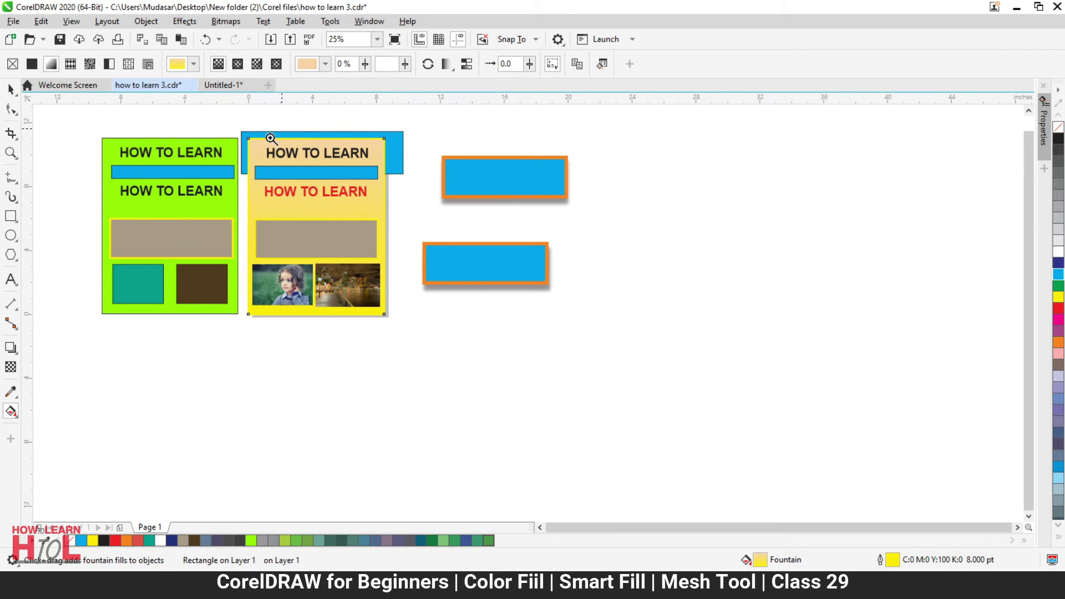
{"action": "key", "text": "z"}
{"action": "left_click", "coordinate": [397, 316]}
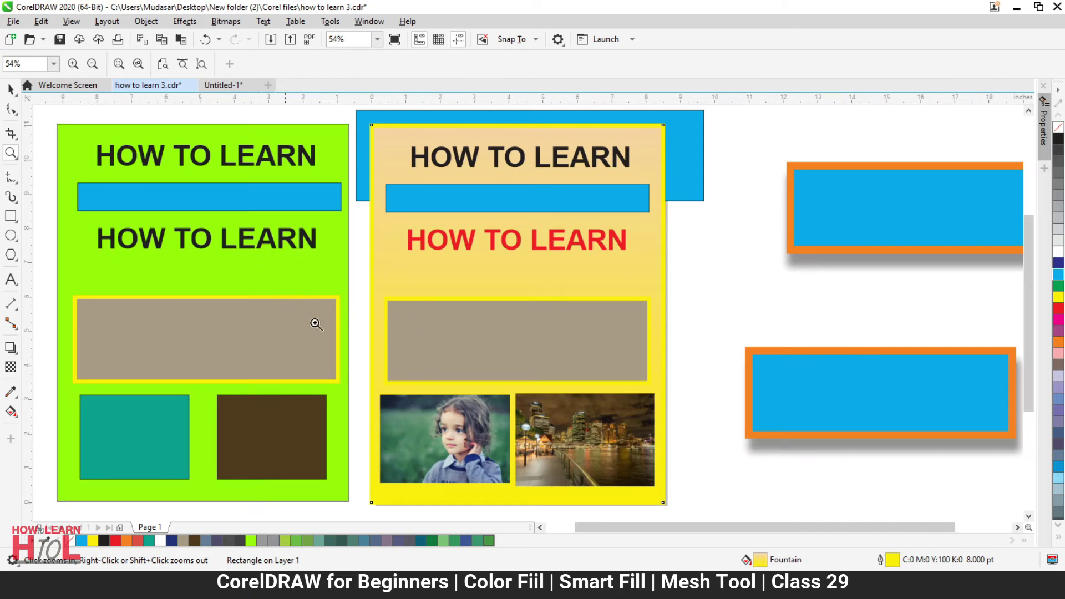
{"action": "left_click_drag", "start_coordinate": [616, 534], "coordinate": [665, 533]}
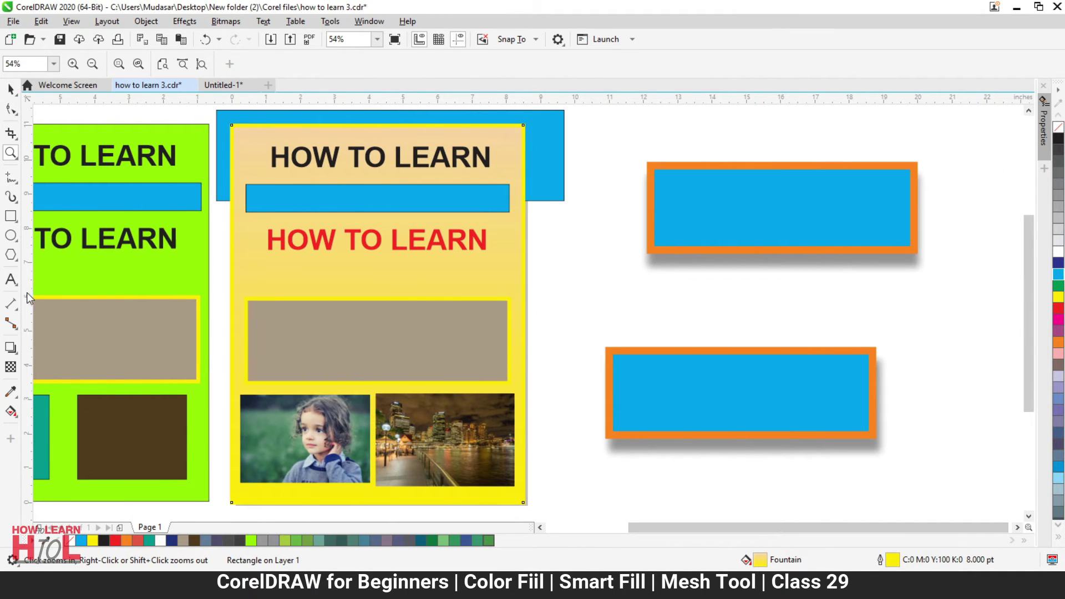
{"action": "left_click", "coordinate": [10, 411]}
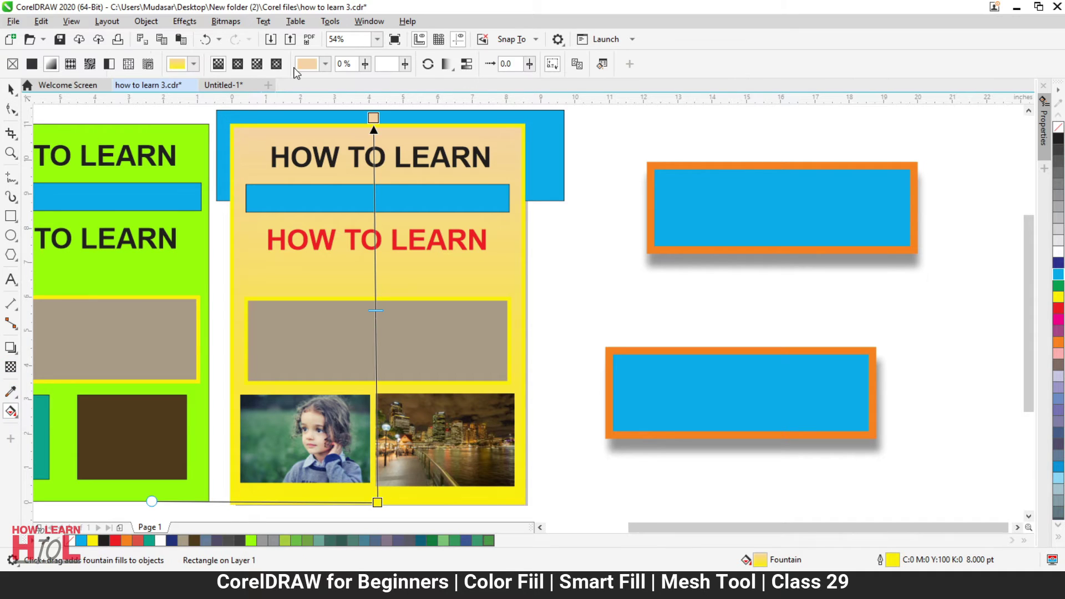
{"action": "left_click", "coordinate": [602, 63]}
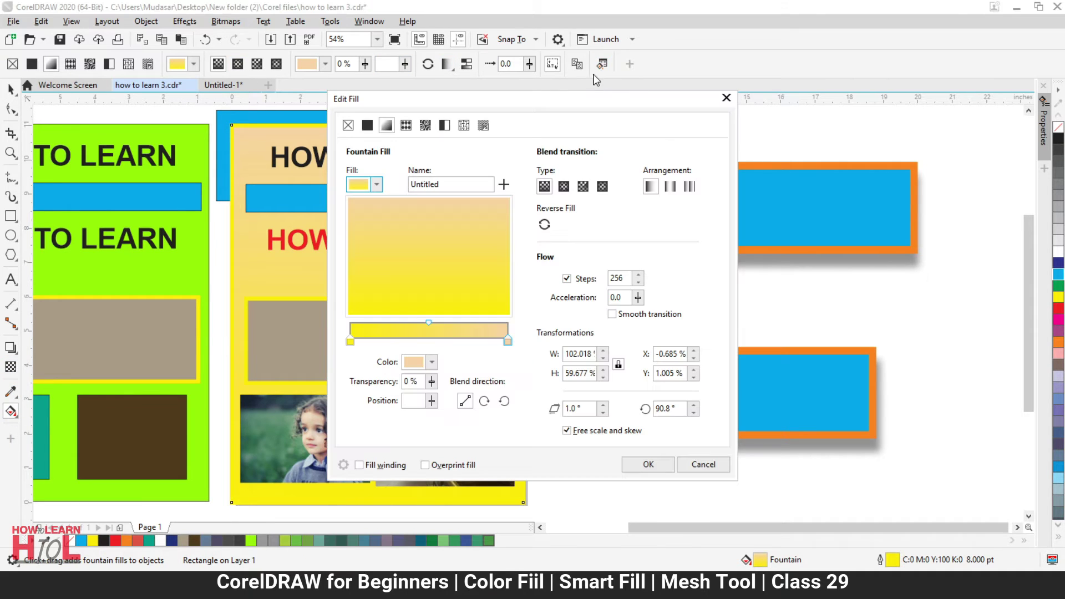
{"action": "left_click_drag", "start_coordinate": [581, 98], "coordinate": [829, 121]}
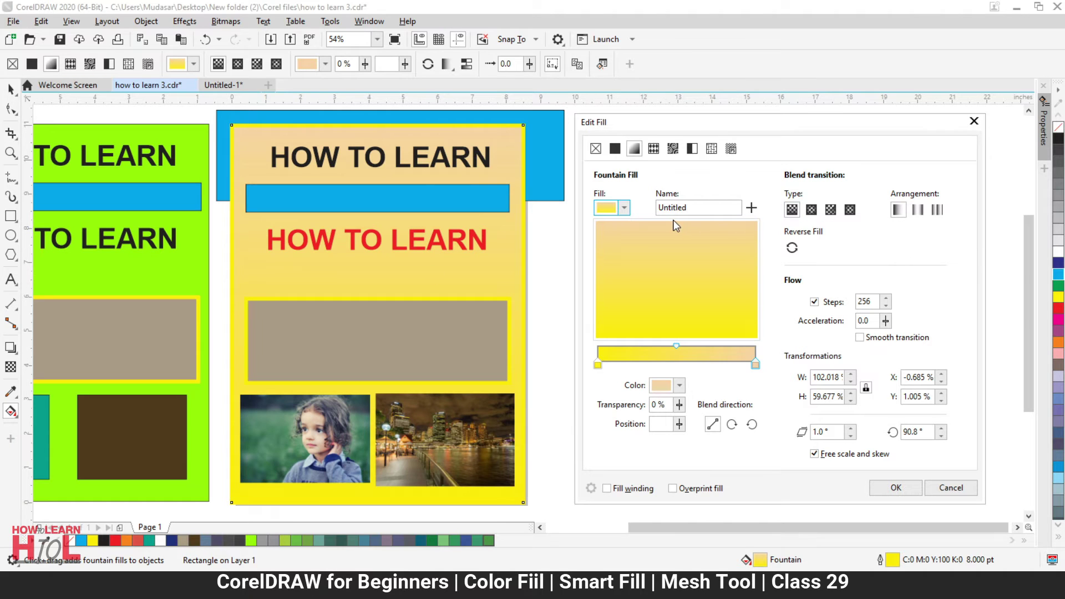
{"action": "left_click", "coordinate": [812, 210]}
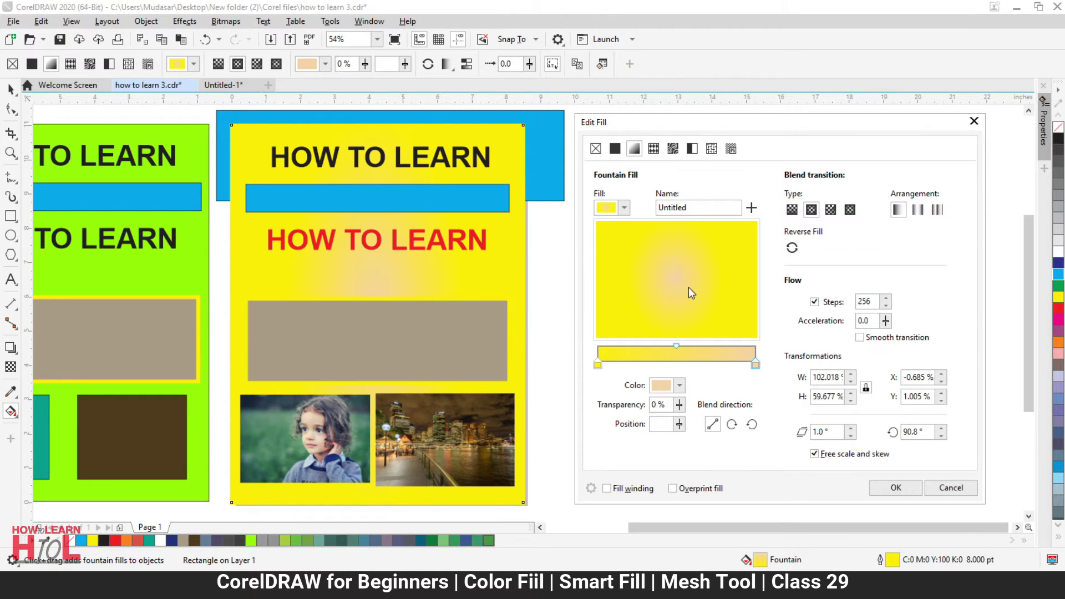
Set the start node of the elliptical fountain fill to teal from the CMYK Palette.
{"action": "left_click", "coordinate": [598, 365]}
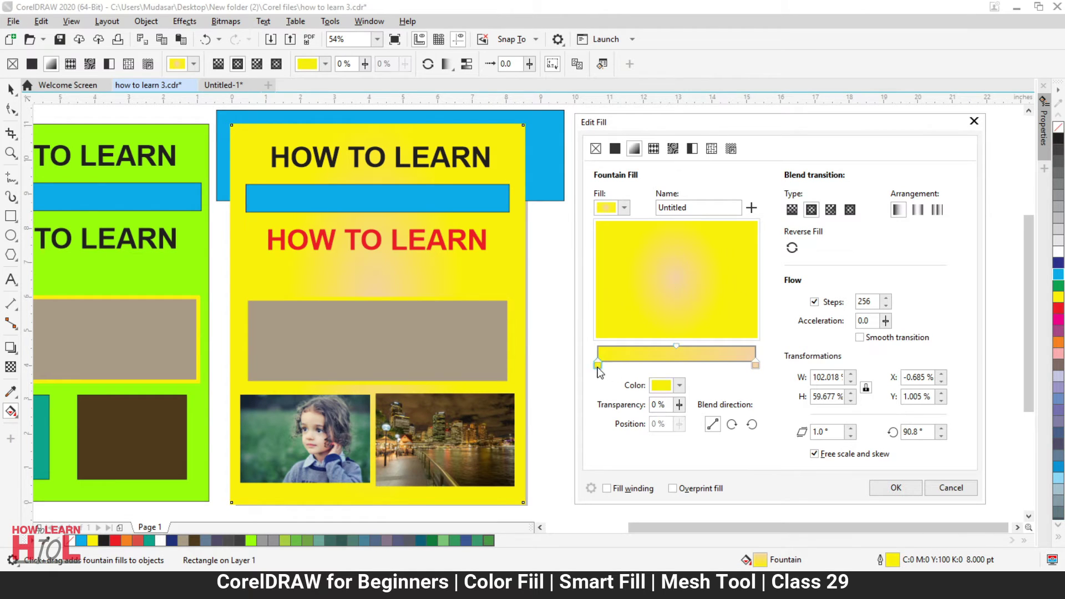
{"action": "left_click", "coordinate": [661, 389]}
{"action": "left_click", "coordinate": [686, 310]}
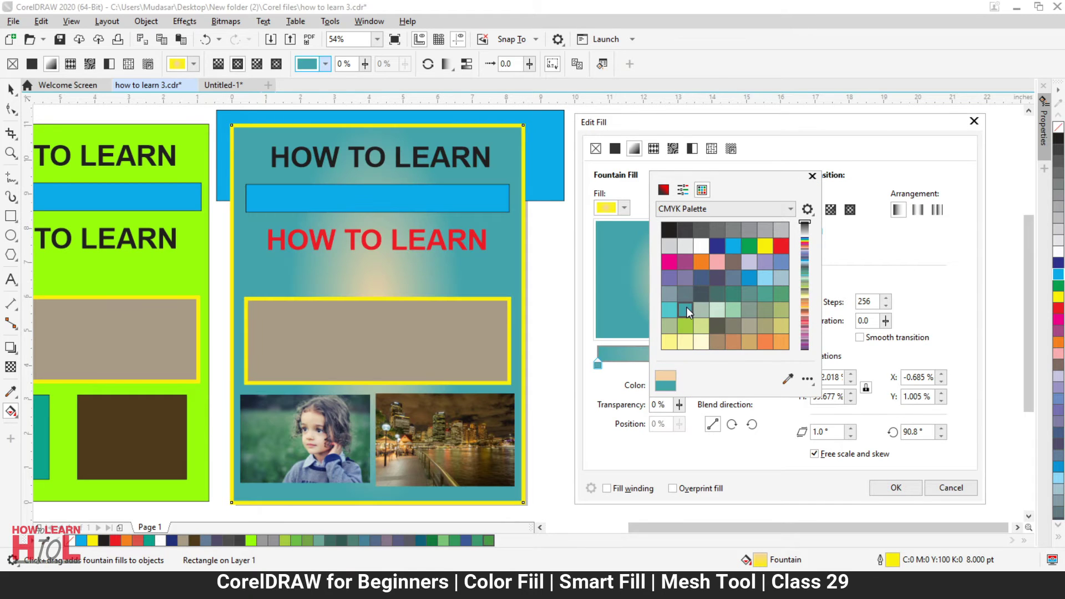
{"action": "left_click", "coordinate": [769, 413]}
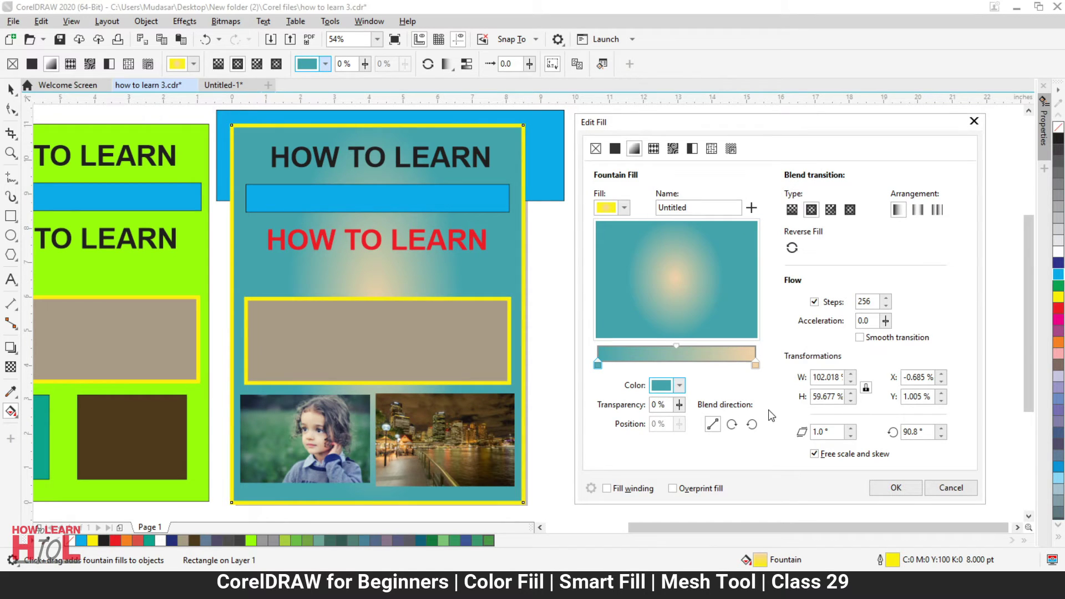
Set the fountain fill's end node to white, so the centre of the ellipse is white.
{"action": "left_click", "coordinate": [755, 365]}
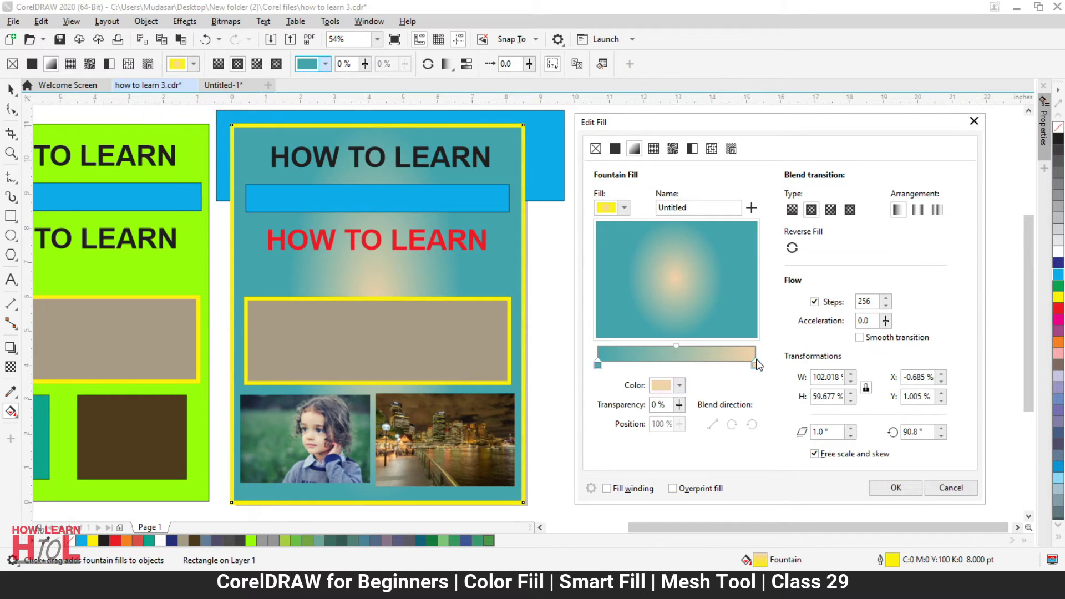
{"action": "left_click", "coordinate": [661, 386]}
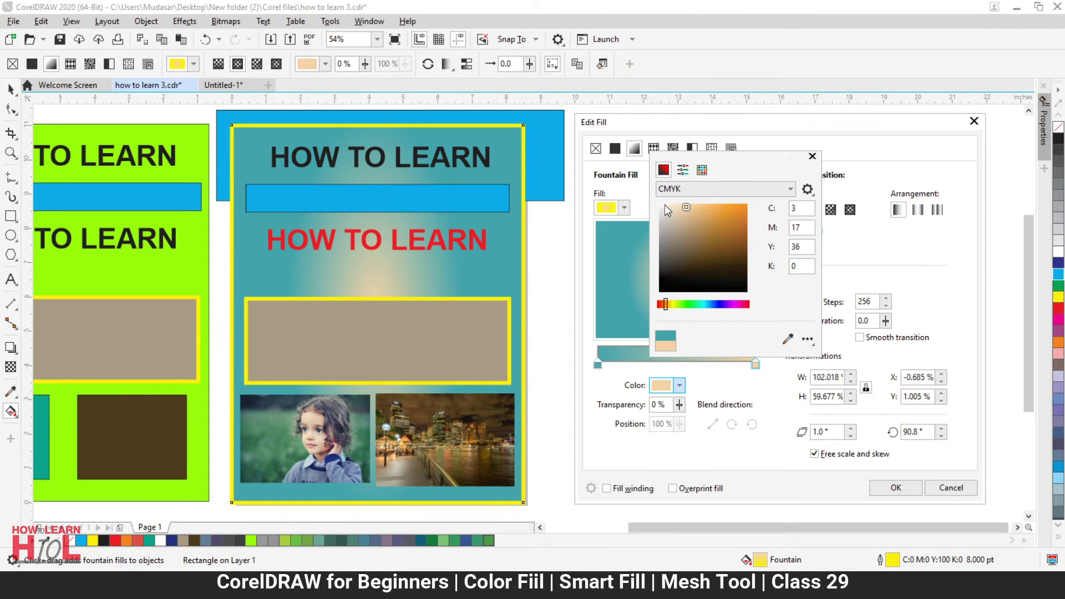
{"action": "left_click_drag", "start_coordinate": [664, 205], "coordinate": [651, 183]}
{"action": "left_click", "coordinate": [770, 438]}
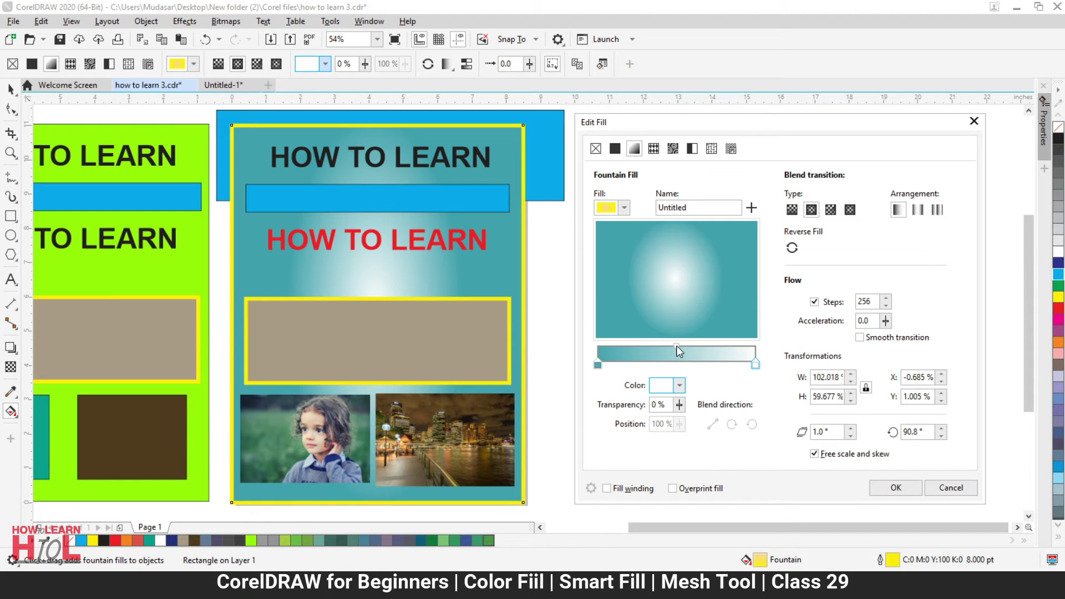
Try the gradient's midpoint at 35%, and settle it at 52%.
{"action": "double_click", "coordinate": [703, 345]}
{"action": "left_click_drag", "start_coordinate": [703, 345], "coordinate": [652, 349]}
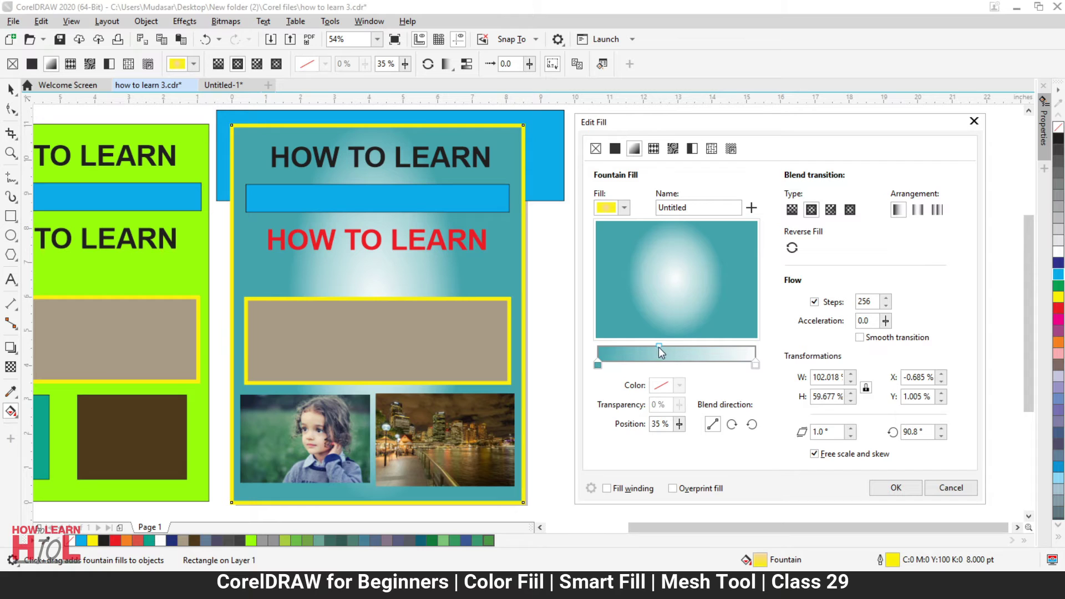
{"action": "left_click_drag", "start_coordinate": [678, 350], "coordinate": [680, 351]}
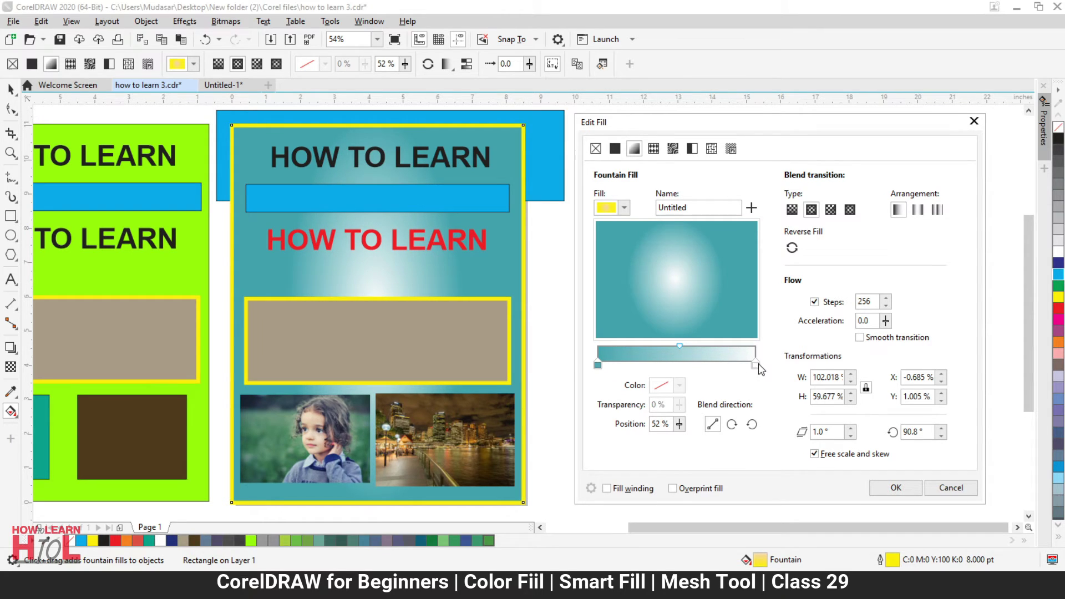
Change the fountain fill's start node to the yellow-green swatch of the CMYK Palette.
{"action": "left_click", "coordinate": [598, 366]}
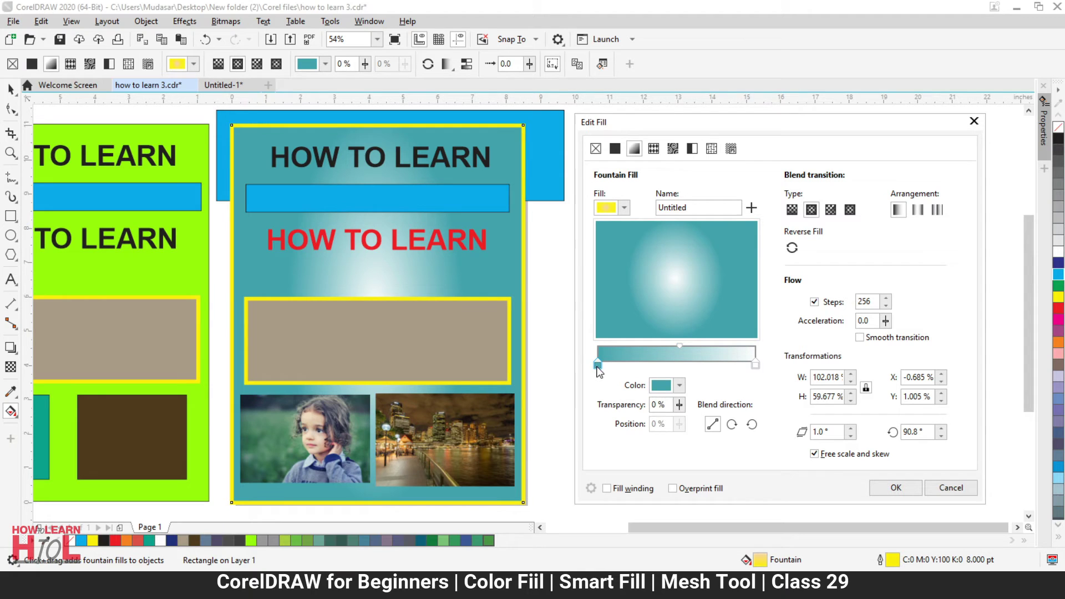
{"action": "left_click", "coordinate": [664, 391]}
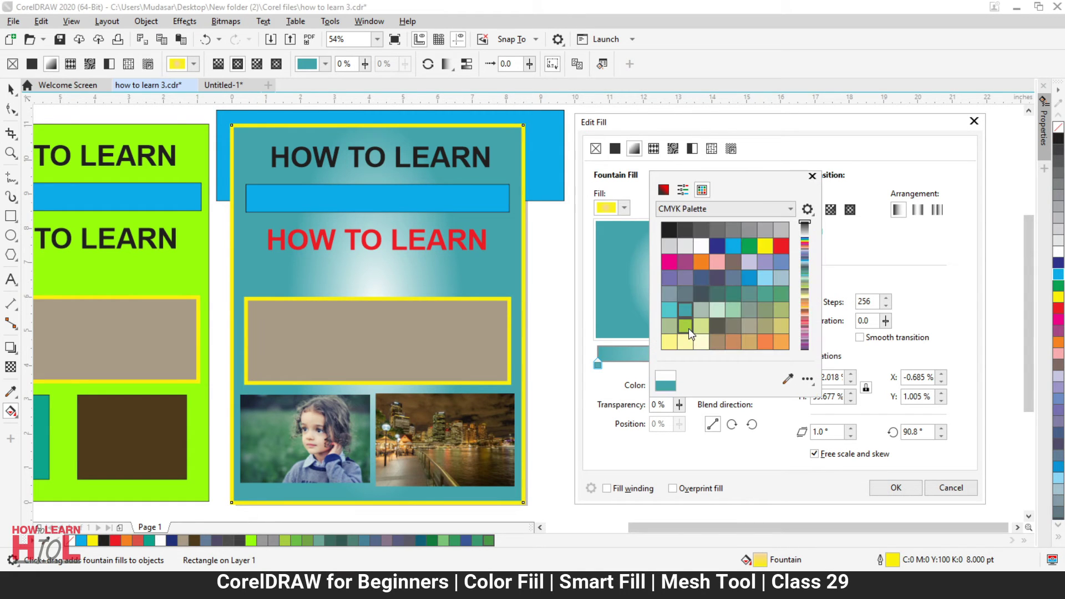
{"action": "left_click", "coordinate": [686, 326]}
{"action": "left_click", "coordinate": [724, 435]}
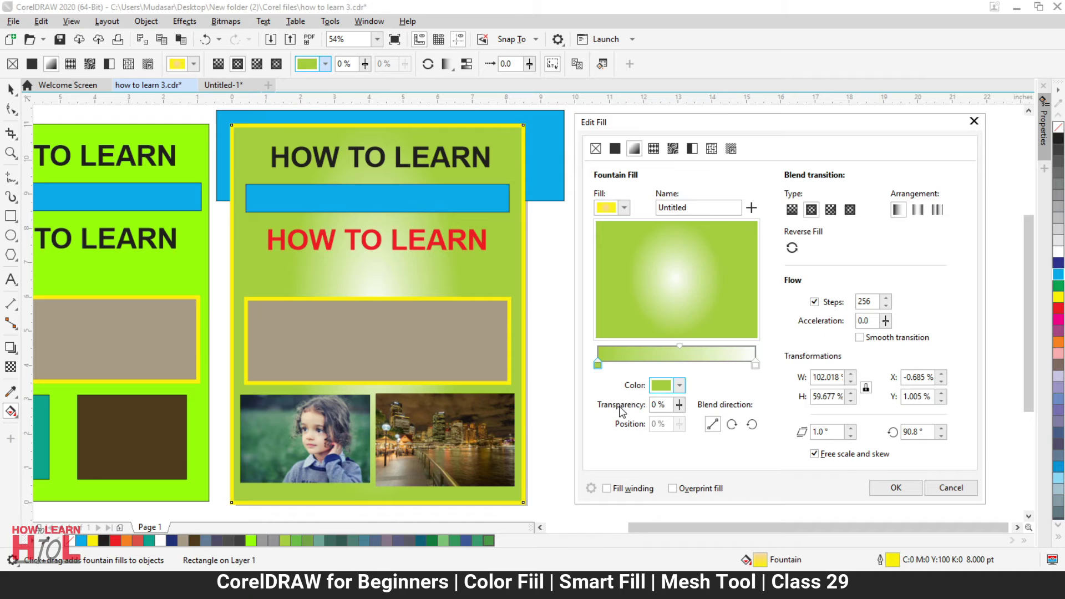
Try 42% transparency on the green start node, and reset it to 0%.
{"action": "left_click", "coordinate": [679, 406]}
{"action": "left_click", "coordinate": [680, 423]}
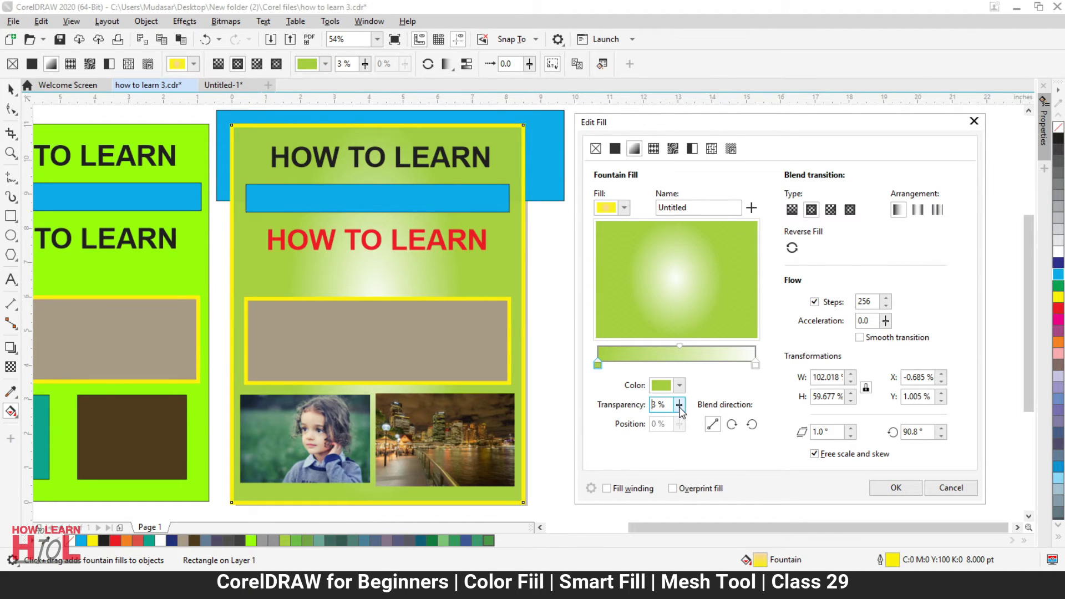
{"action": "left_click", "coordinate": [679, 406]}
{"action": "left_click_drag", "start_coordinate": [682, 421], "coordinate": [704, 421]}
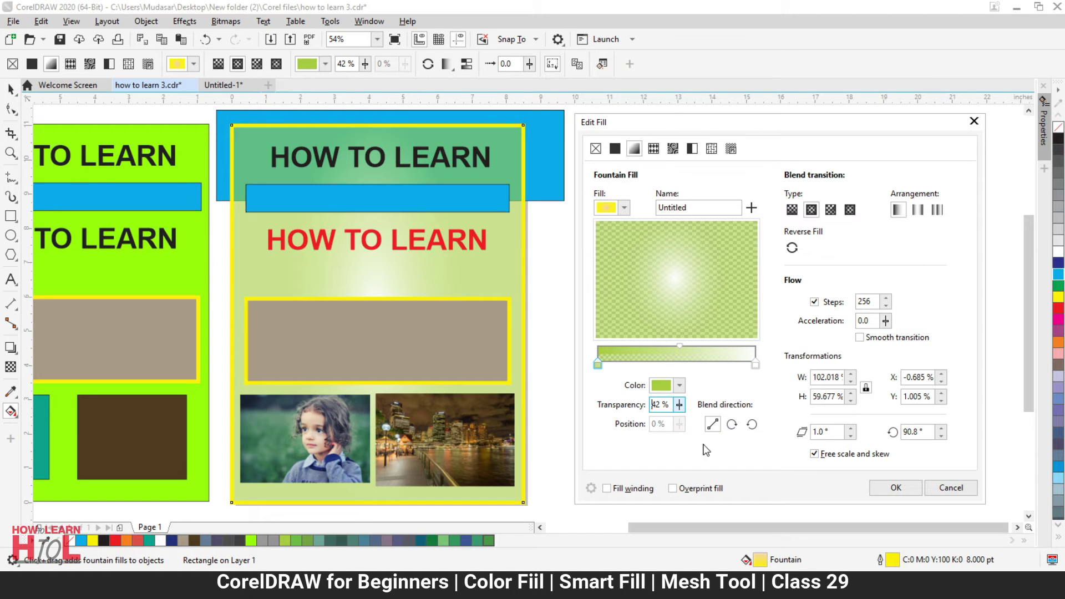
{"action": "left_click", "coordinate": [679, 405]}
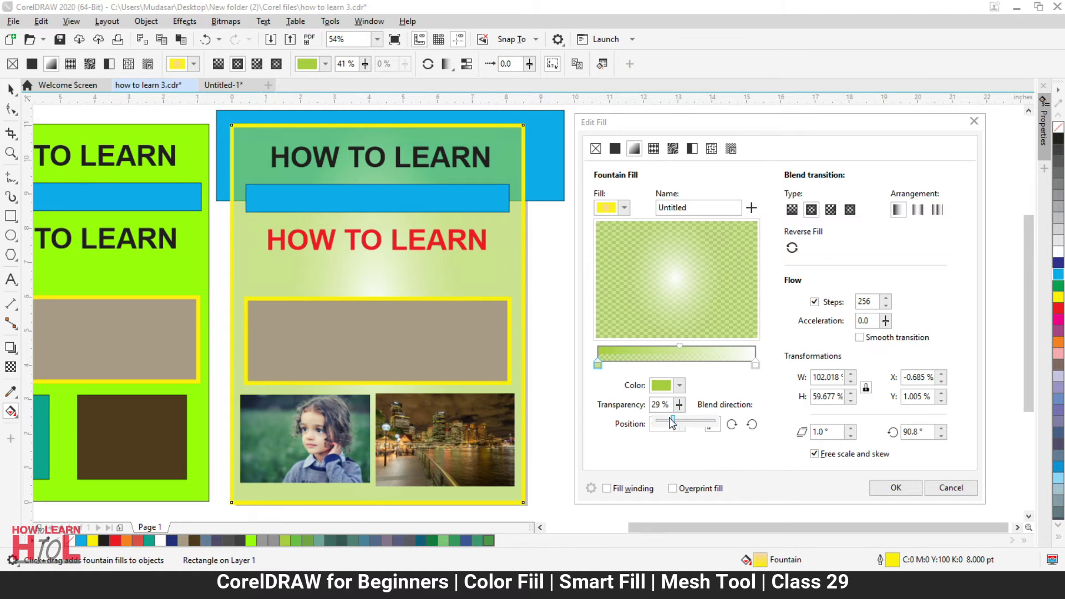
{"action": "left_click_drag", "start_coordinate": [672, 422], "coordinate": [656, 423]}
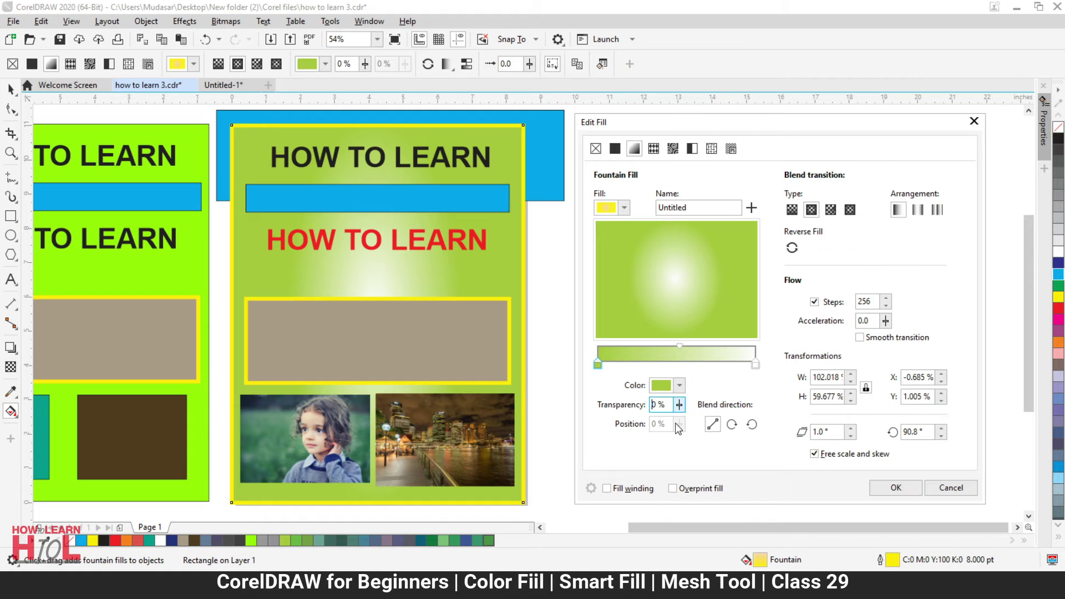
Try the clockwise and counterclockwise blend directions on the fountain fill, and return to the linear blend.
{"action": "left_click", "coordinate": [732, 425]}
{"action": "left_click", "coordinate": [752, 425]}
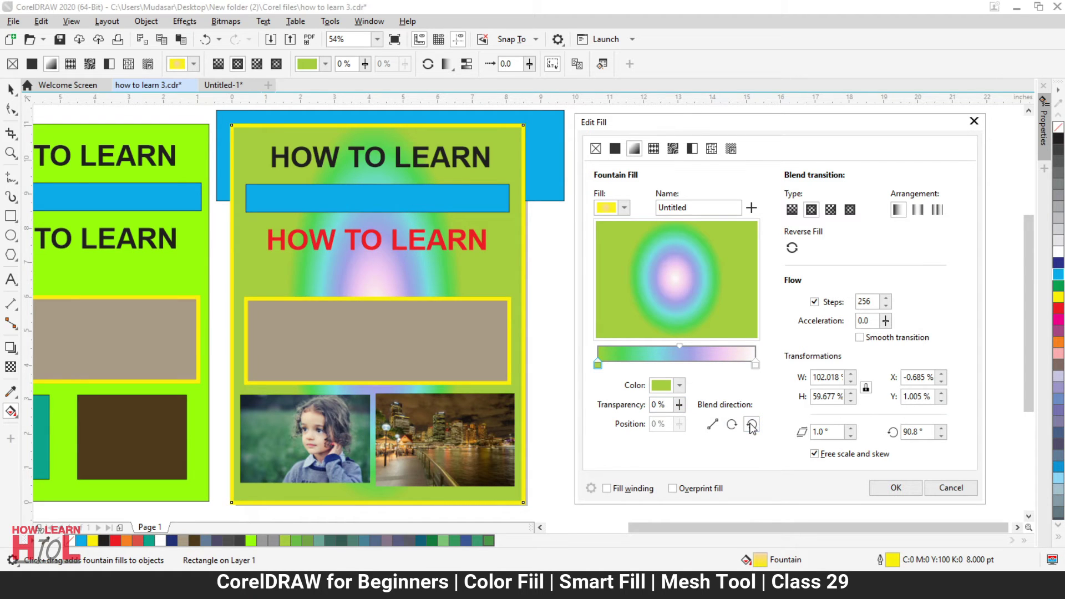
{"action": "left_click", "coordinate": [732, 425]}
{"action": "left_click", "coordinate": [713, 425]}
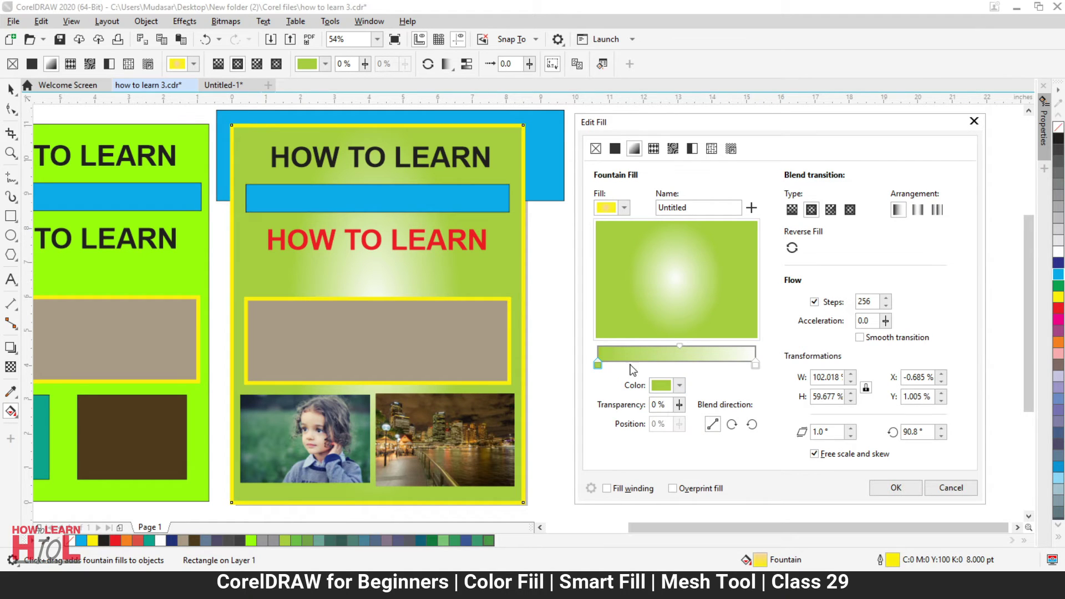
Add a node to the gradient at 49% and colour it pink with C7 M88 Y0 K0.
{"action": "left_click", "coordinate": [684, 366]}
{"action": "double_click", "coordinate": [683, 366]}
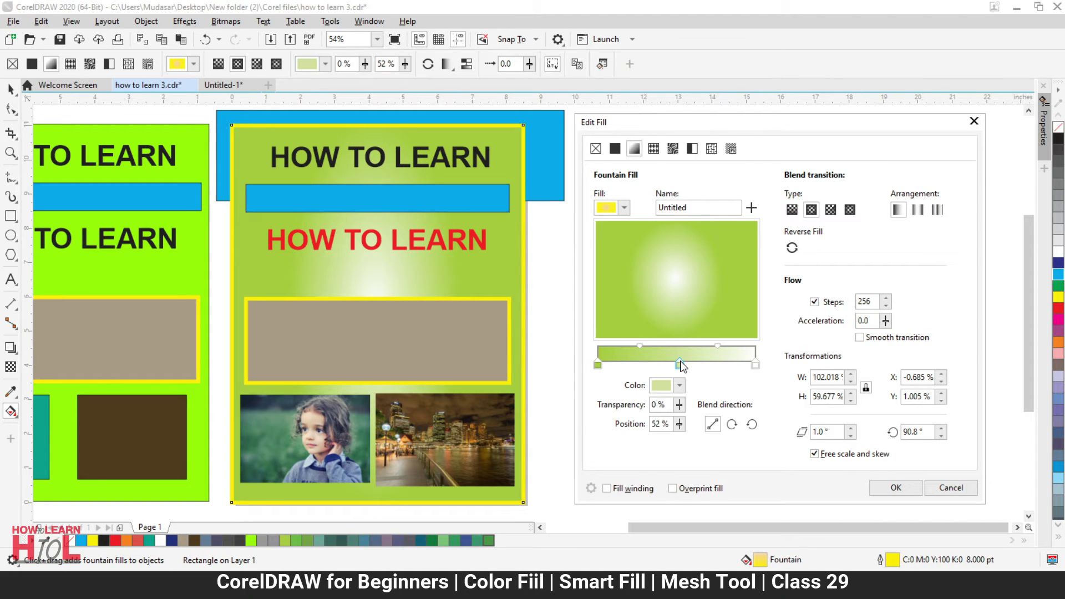
{"action": "double_click", "coordinate": [679, 365]}
{"action": "double_click", "coordinate": [676, 365]}
{"action": "left_click", "coordinate": [678, 385]}
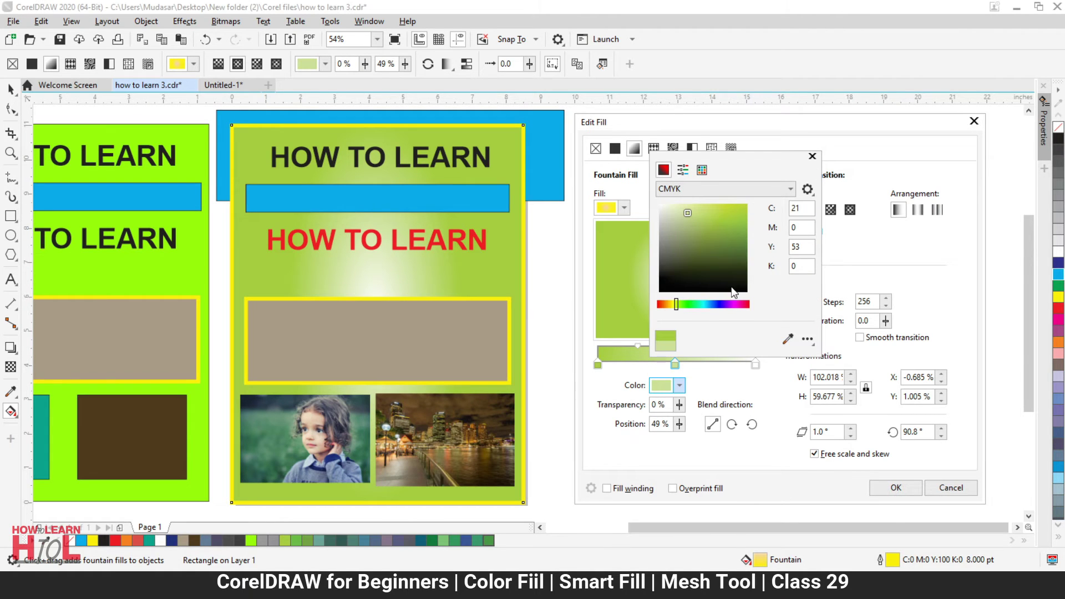
{"action": "left_click", "coordinate": [740, 304]}
{"action": "left_click", "coordinate": [731, 203]}
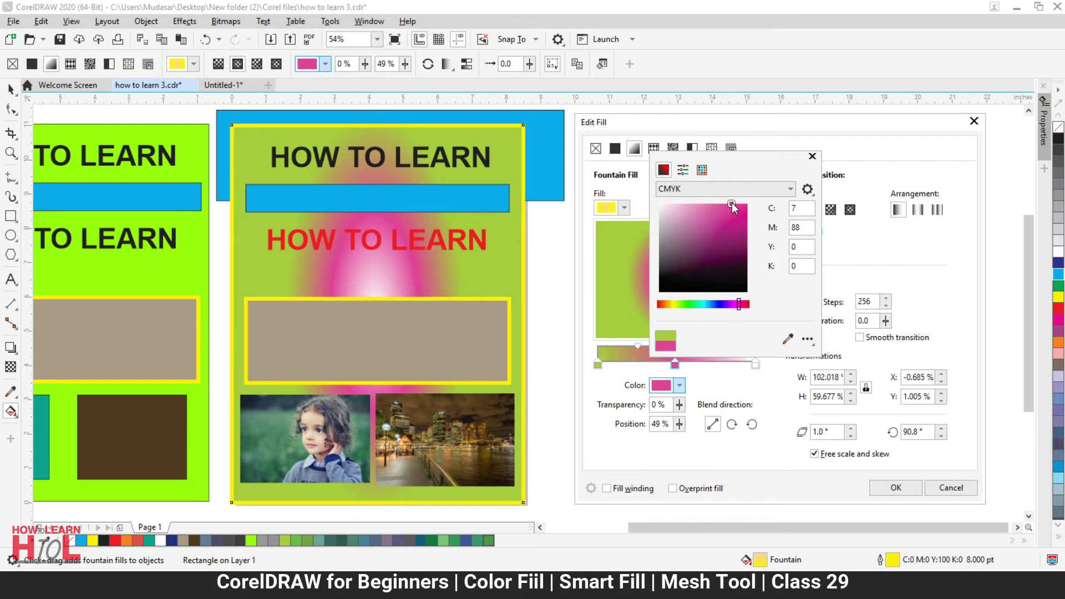
{"action": "left_click", "coordinate": [760, 460]}
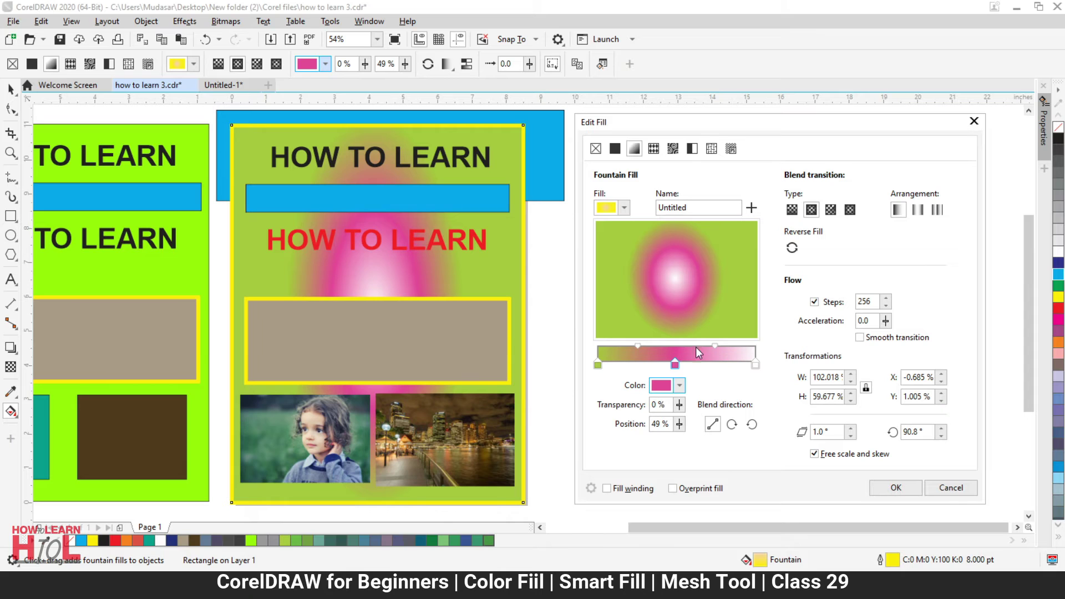
Remove the added pink node from the fountain fill's gradient.
{"action": "mouse_move", "coordinate": [637, 345]}
{"action": "left_mouse_down"}
{"action": "mouse_move", "coordinate": [651, 345]}
{"action": "mouse_move", "coordinate": [627, 345]}
{"action": "mouse_move", "coordinate": [637, 344]}
{"action": "left_mouse_up"}
{"action": "left_click", "coordinate": [675, 364]}
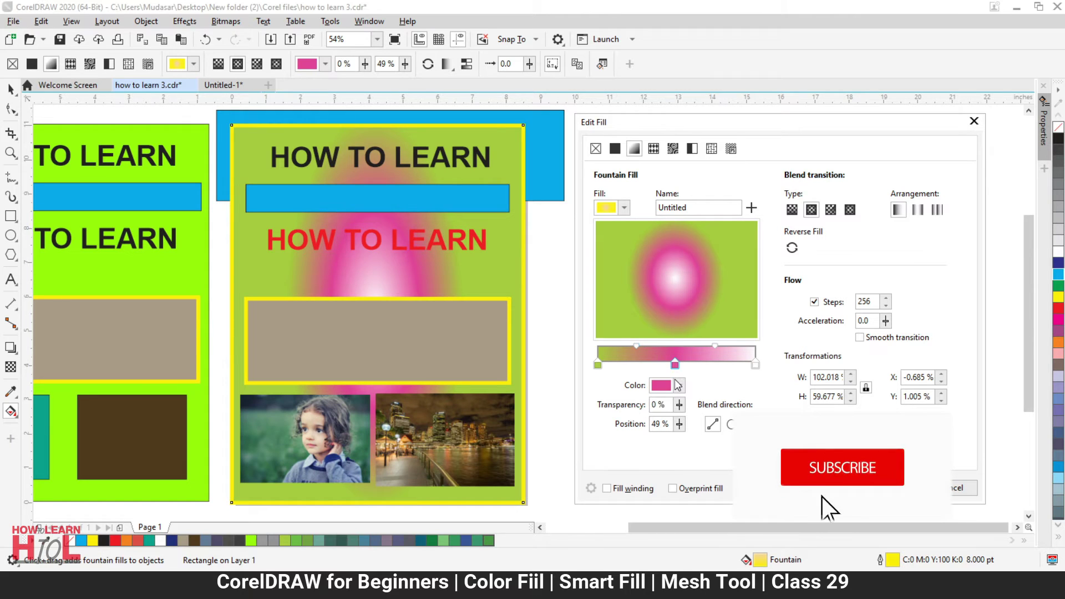
{"action": "double_click", "coordinate": [675, 364]}
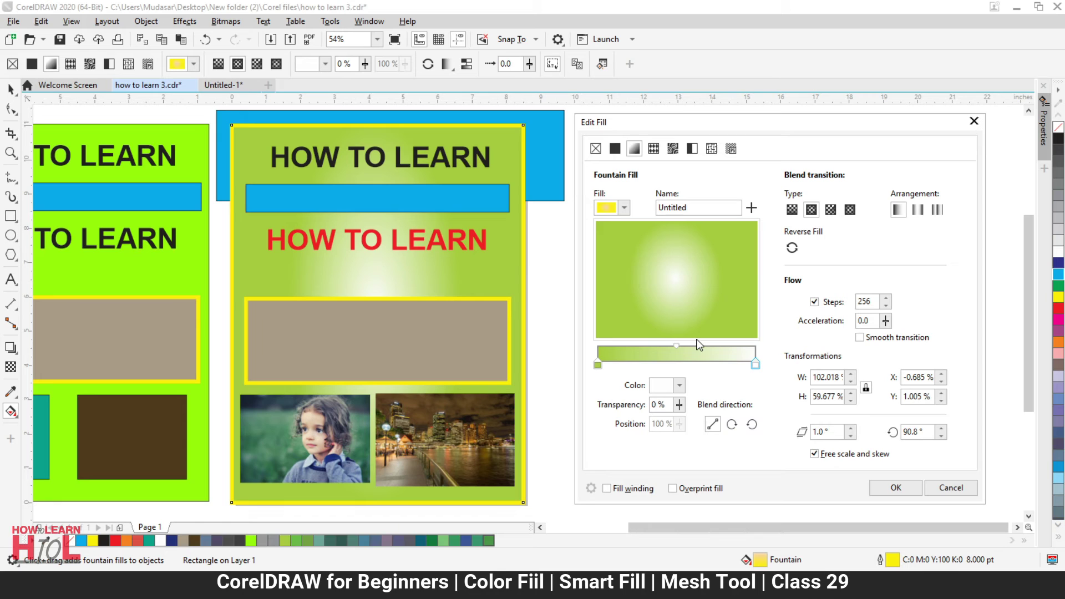
Change the page background's fountain fill to the conical type and apply it.
{"action": "left_click", "coordinate": [832, 211]}
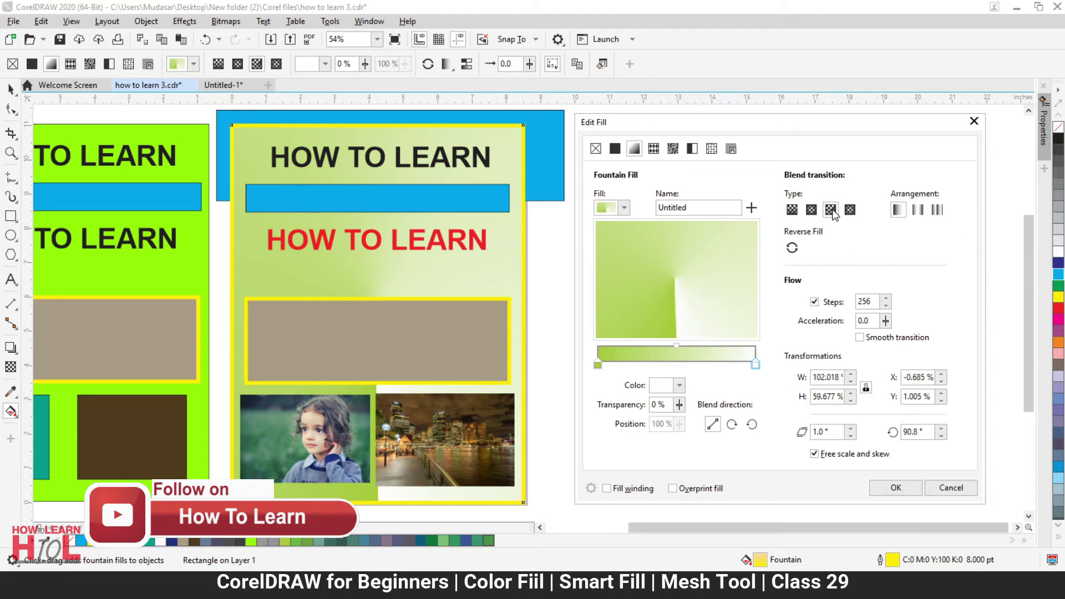
{"action": "left_click", "coordinate": [358, 316]}
{"action": "left_click", "coordinate": [334, 306]}
{"action": "left_click", "coordinate": [14, 95]}
{"action": "left_click", "coordinate": [311, 352]}
{"action": "left_click", "coordinate": [355, 331]}
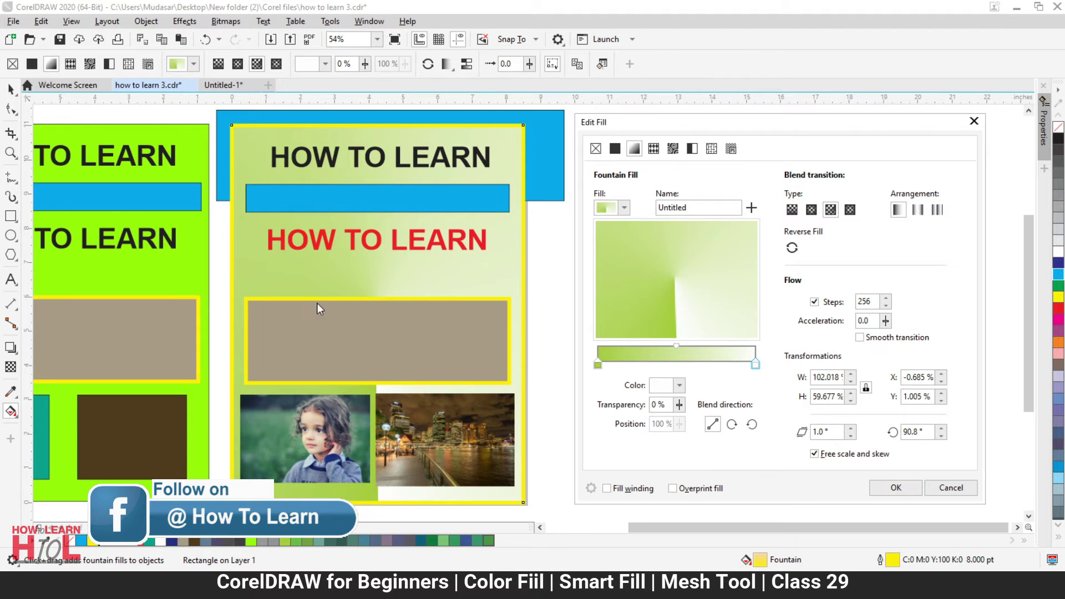
{"action": "left_click", "coordinate": [915, 485]}
Move the taupe rectangle and the two photos off the page background to the empty area right of the page.
{"action": "left_click", "coordinate": [352, 321]}
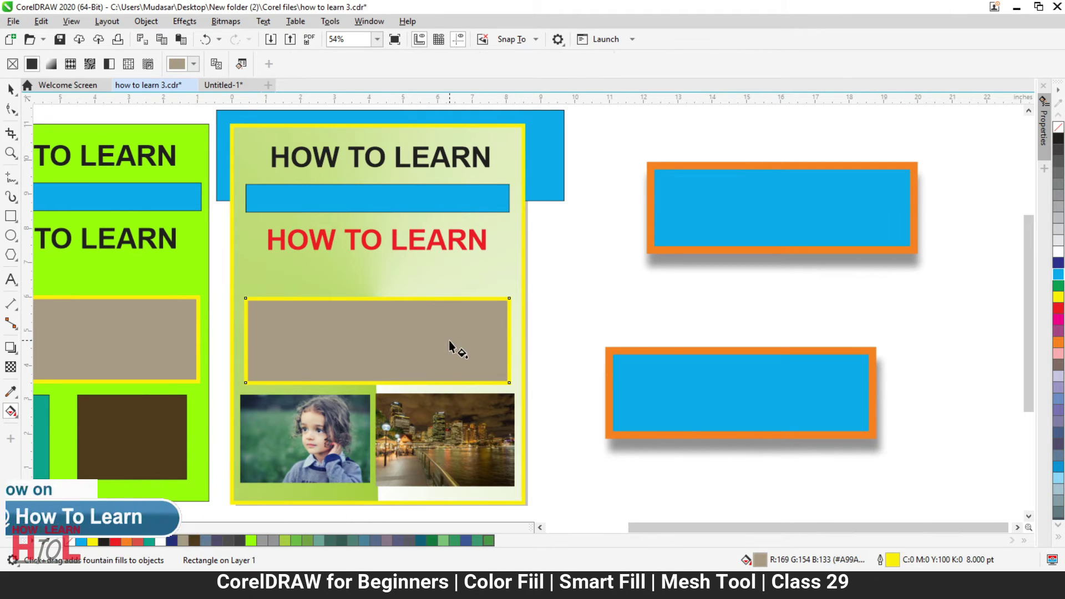
{"action": "left_click", "coordinate": [11, 90]}
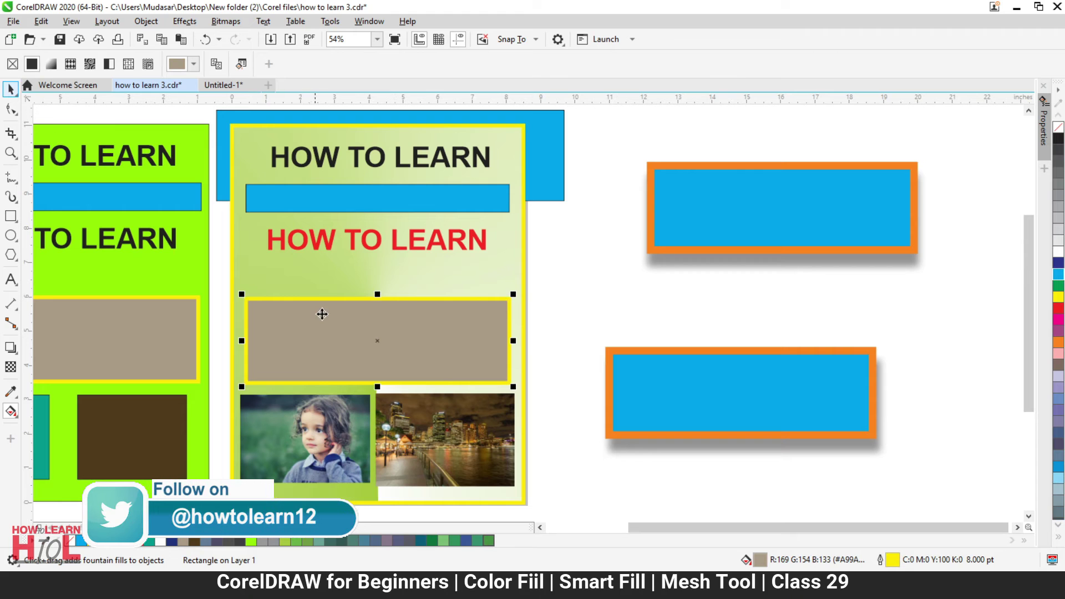
{"action": "left_click_drag", "start_coordinate": [620, 322], "coordinate": [721, 305]}
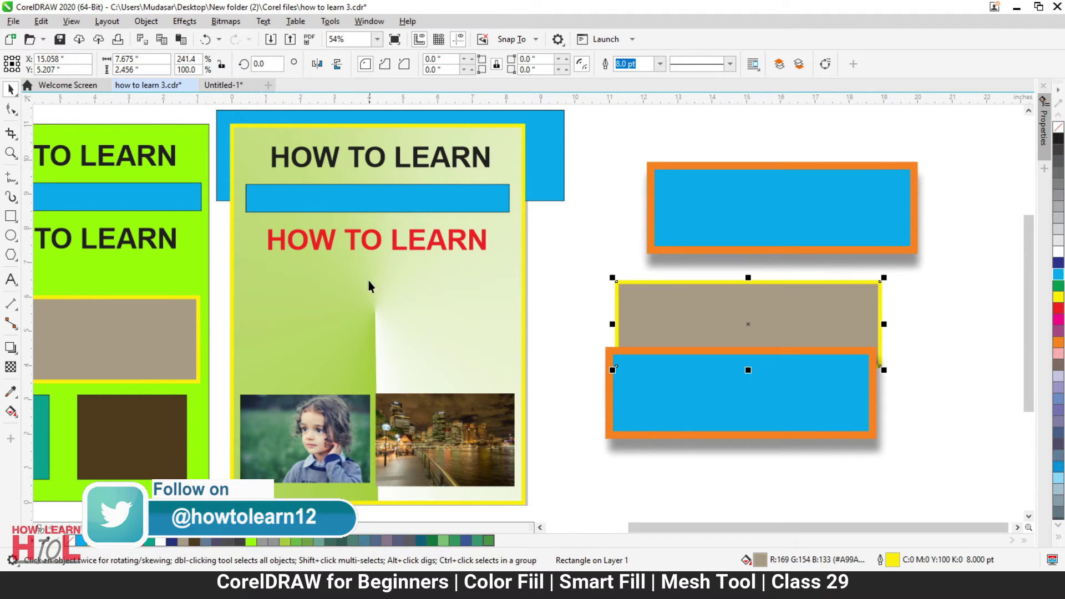
{"action": "scroll", "coordinate": [383, 421], "scroll_direction": "down", "scroll_amount": 1}
{"action": "scroll", "coordinate": [350, 427], "scroll_direction": "up", "scroll_amount": 1}
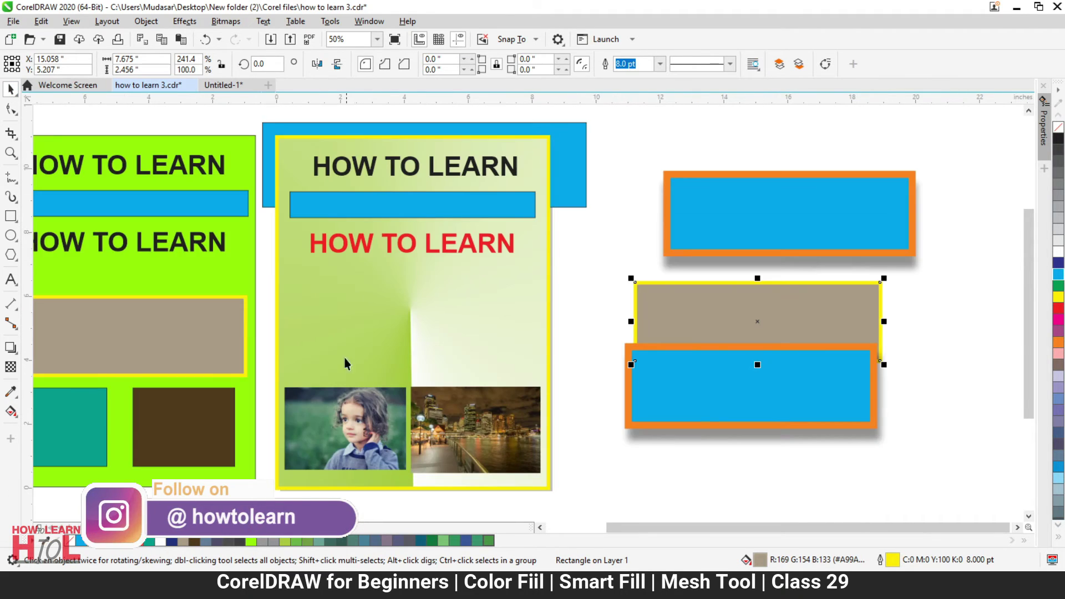
{"action": "left_click_drag", "start_coordinate": [272, 368], "coordinate": [598, 495]}
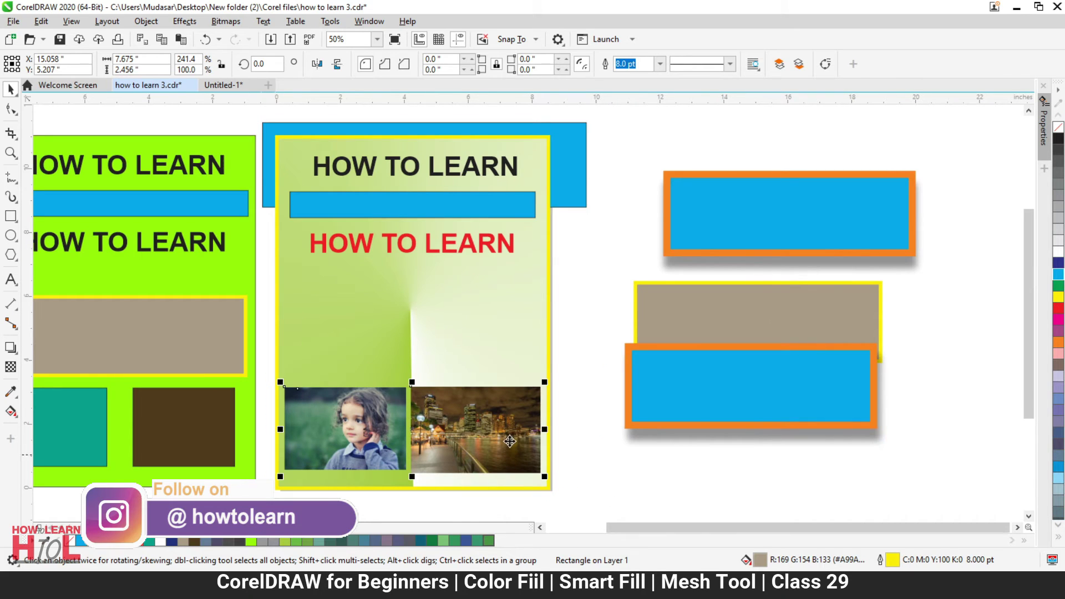
{"action": "left_click_drag", "start_coordinate": [694, 455], "coordinate": [878, 489]}
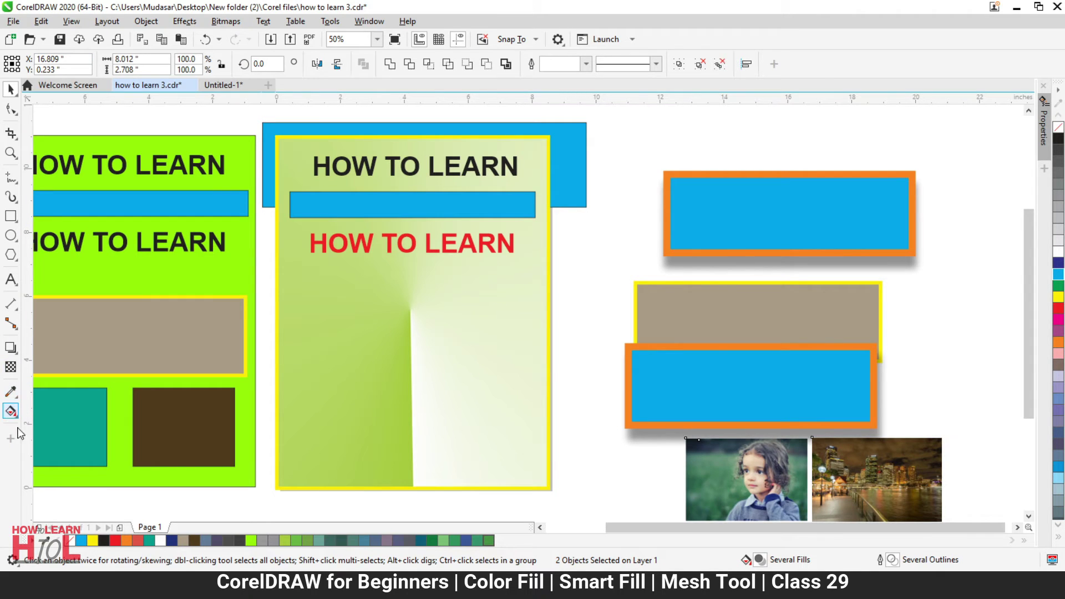
{"action": "left_click", "coordinate": [11, 411]}
{"action": "left_click", "coordinate": [241, 64]}
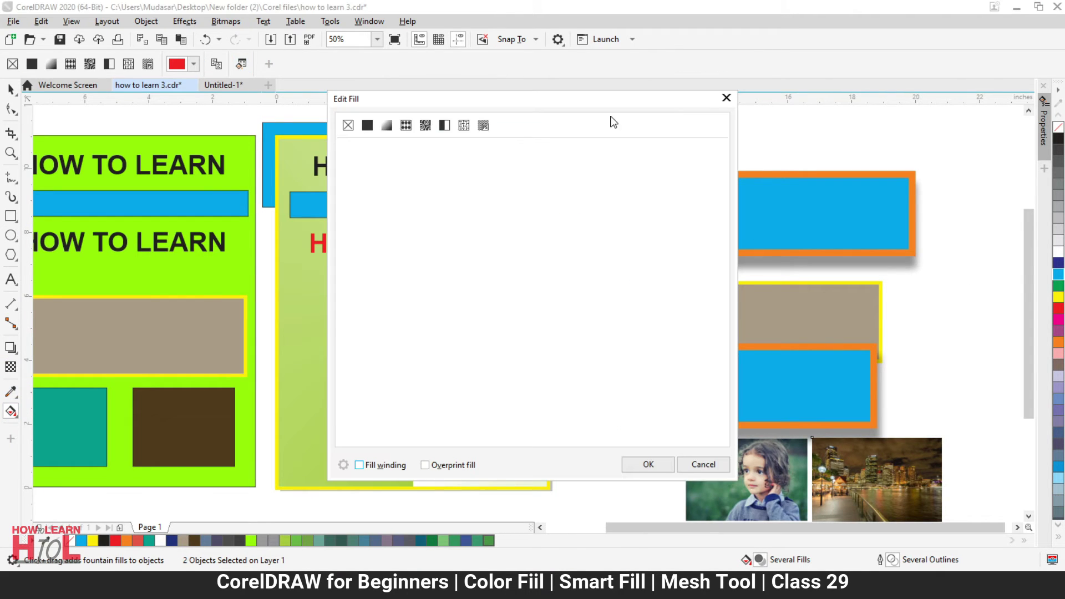
{"action": "left_click_drag", "start_coordinate": [602, 103], "coordinate": [798, 122]}
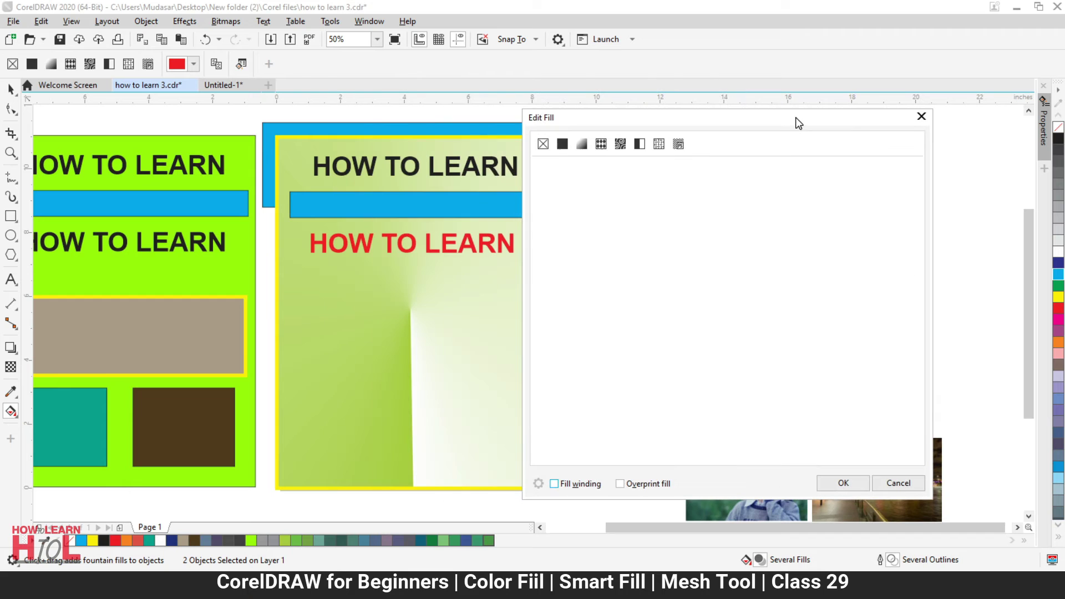
{"action": "left_click", "coordinate": [921, 117]}
Widen the page background's conical fill on the canvas and rotate it to about 43.8°.
{"action": "left_click", "coordinate": [454, 331]}
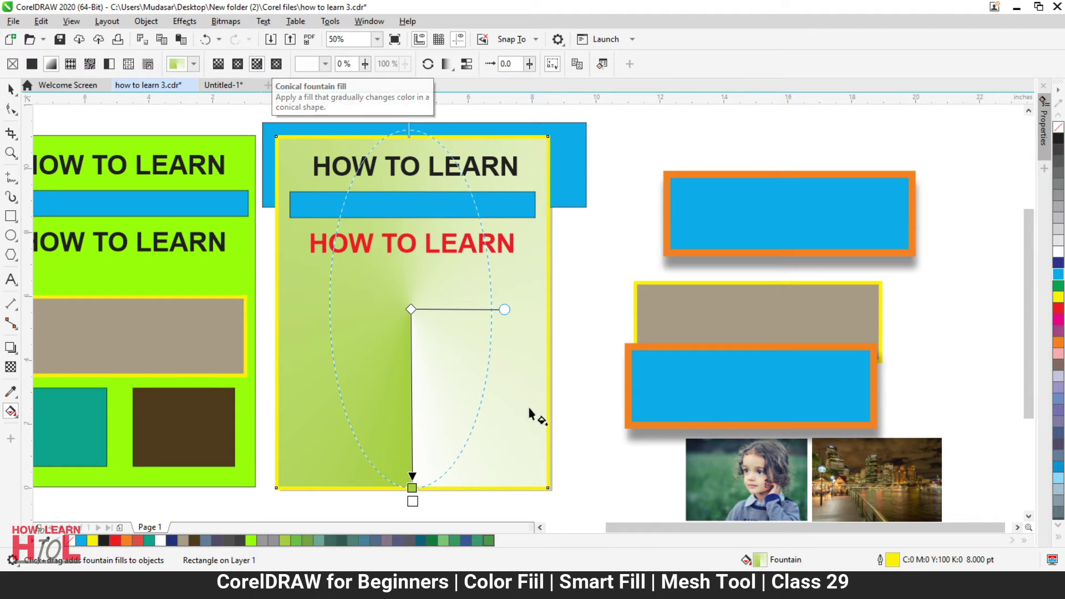
{"action": "left_click_drag", "start_coordinate": [505, 309], "coordinate": [629, 311]}
{"action": "left_click_drag", "start_coordinate": [411, 498], "coordinate": [294, 452]}
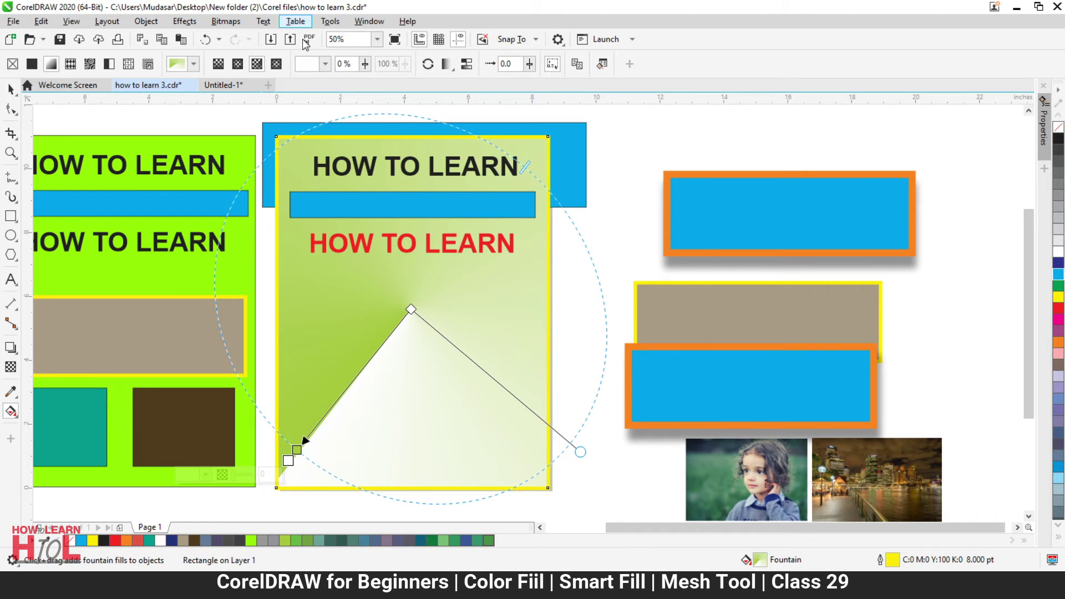
Edit the page background's fountain fill and switch it to the rectangular type.
{"action": "left_click", "coordinate": [602, 63]}
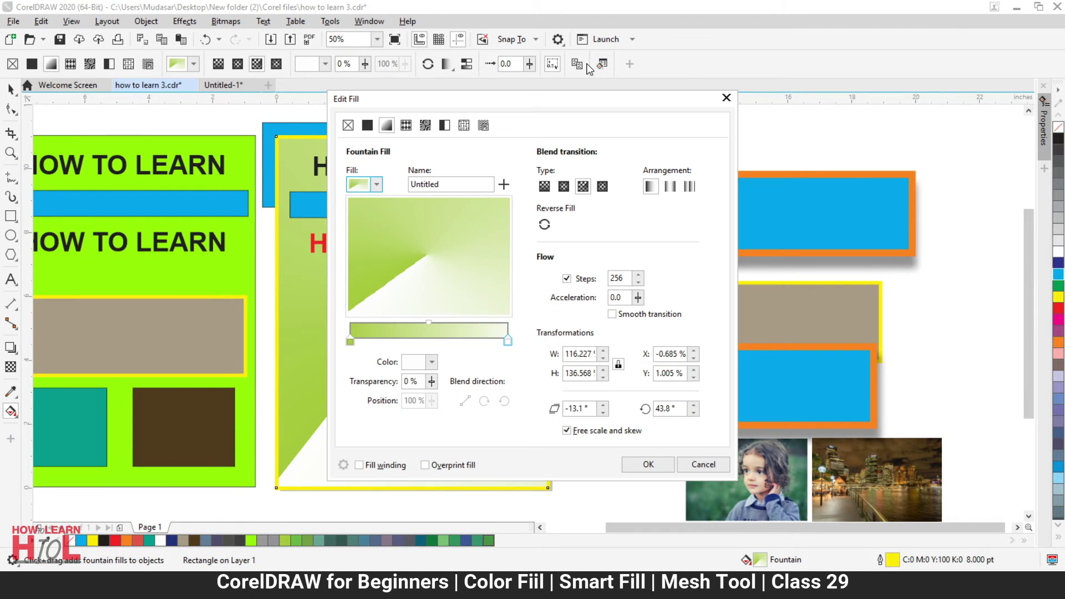
{"action": "left_click_drag", "start_coordinate": [623, 112], "coordinate": [782, 129]}
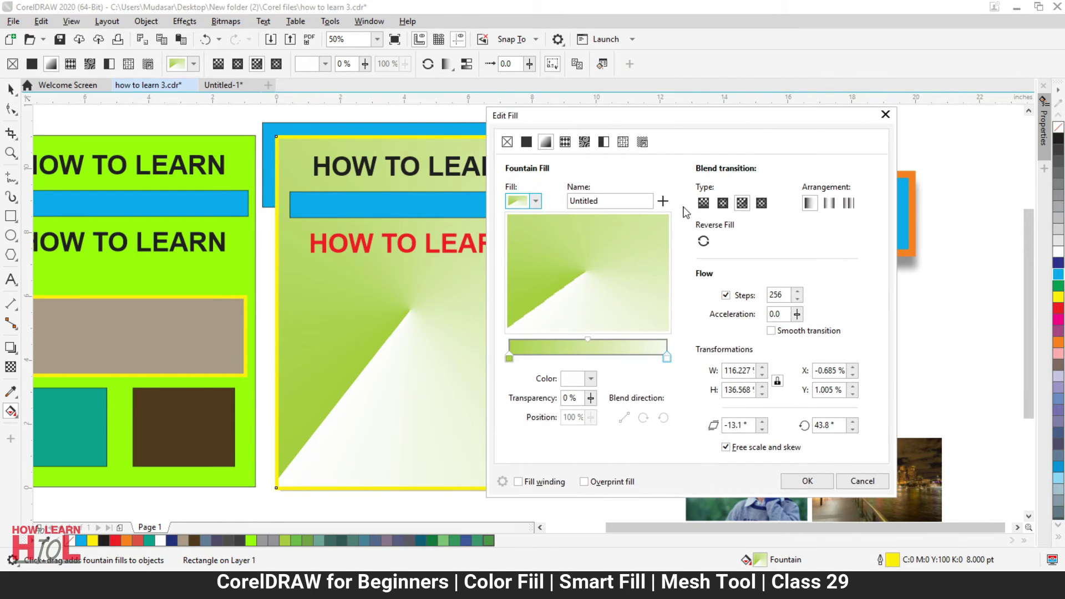
{"action": "left_click", "coordinate": [762, 203]}
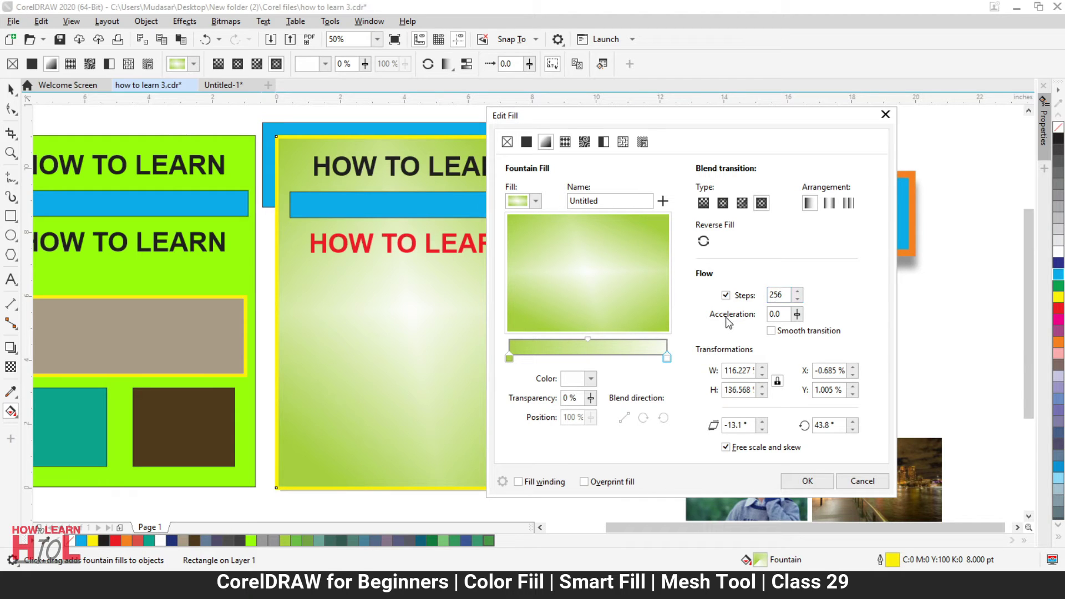
Set the fountain fill's acceleration to 51 and its number of steps to 263.
{"action": "left_click_drag", "start_coordinate": [797, 316], "coordinate": [813, 331]}
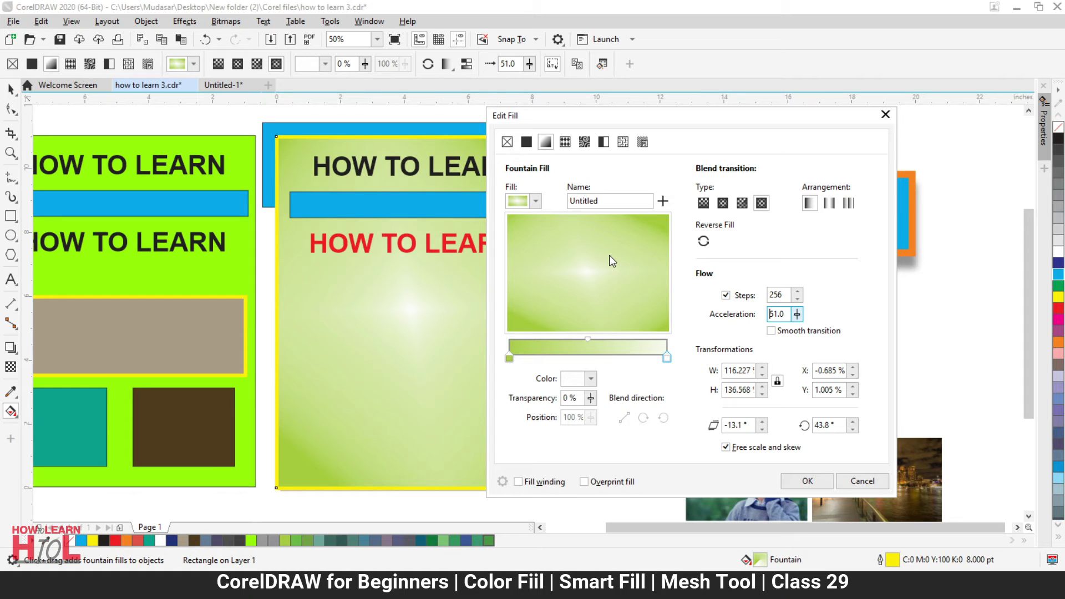
{"action": "left_click", "coordinate": [798, 294]}
{"action": "left_click", "coordinate": [797, 292]}
{"action": "left_click", "coordinate": [797, 293]}
{"action": "left_click", "coordinate": [798, 292]}
{"action": "left_click", "coordinate": [798, 293]}
{"action": "left_click", "coordinate": [799, 292]}
{"action": "left_click", "coordinate": [798, 292]}
{"action": "left_click", "coordinate": [799, 300]}
{"action": "left_click", "coordinate": [731, 373]}
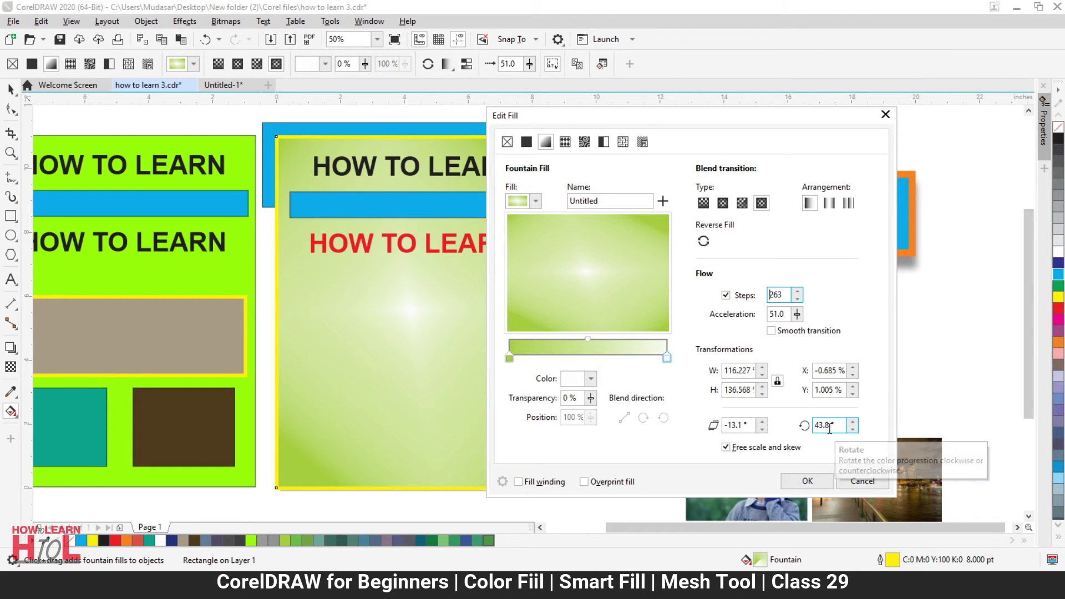
Rotate the rectangular fountain fill to 60.8°.
{"action": "left_click", "coordinate": [852, 423]}
{"action": "left_click", "coordinate": [852, 423]}
{"action": "left_click", "coordinate": [852, 423]}
{"action": "left_click", "coordinate": [852, 423]}
{"action": "left_click", "coordinate": [853, 423]}
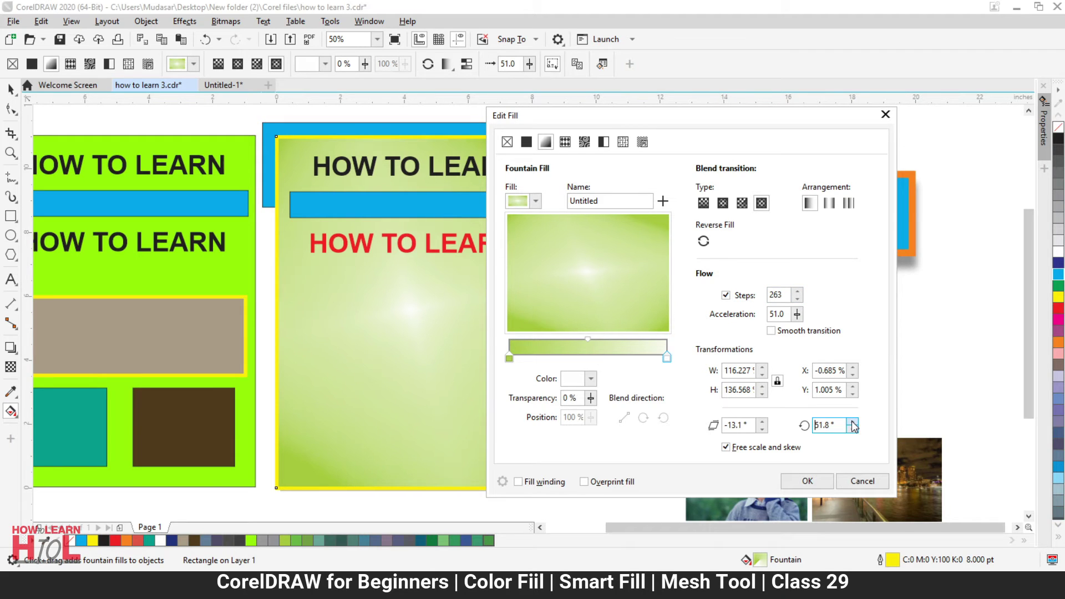
{"action": "left_click", "coordinate": [853, 422]}
{"action": "left_click", "coordinate": [853, 422]}
{"action": "left_click", "coordinate": [853, 423]}
{"action": "left_click", "coordinate": [852, 423]}
{"action": "left_click", "coordinate": [852, 423]}
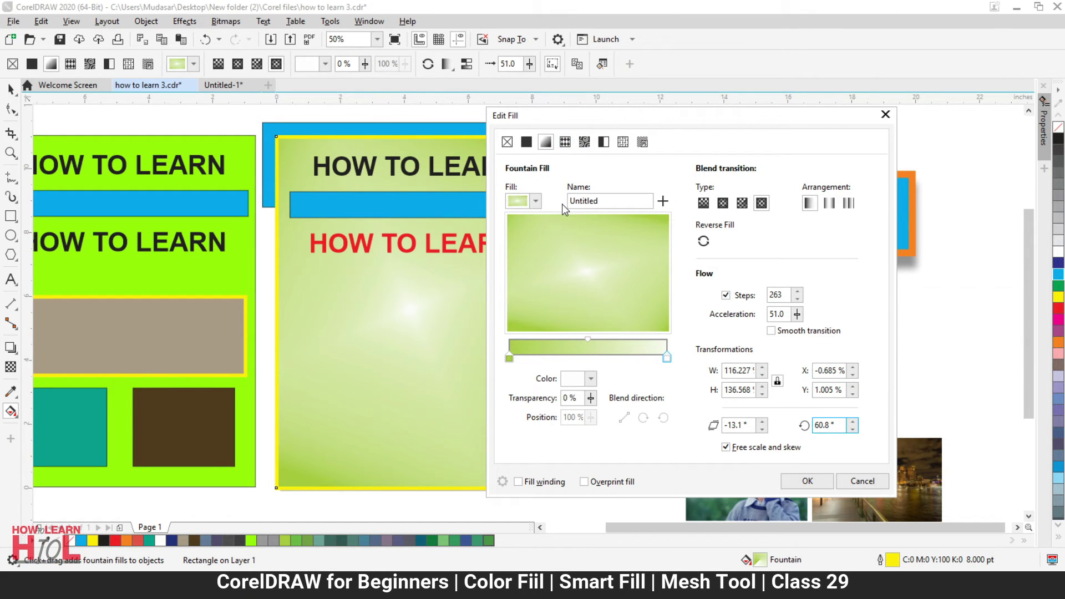
Try the mirrored and repeating arrangements of the fountain fill, and return to the default arrangement.
{"action": "left_click", "coordinate": [829, 203]}
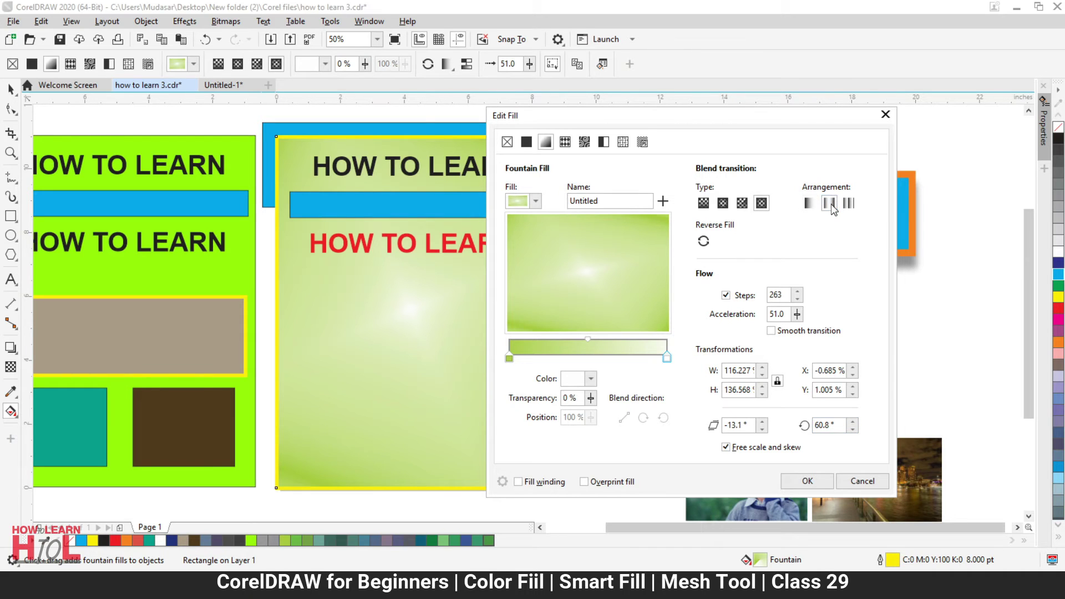
{"action": "left_click", "coordinate": [849, 203]}
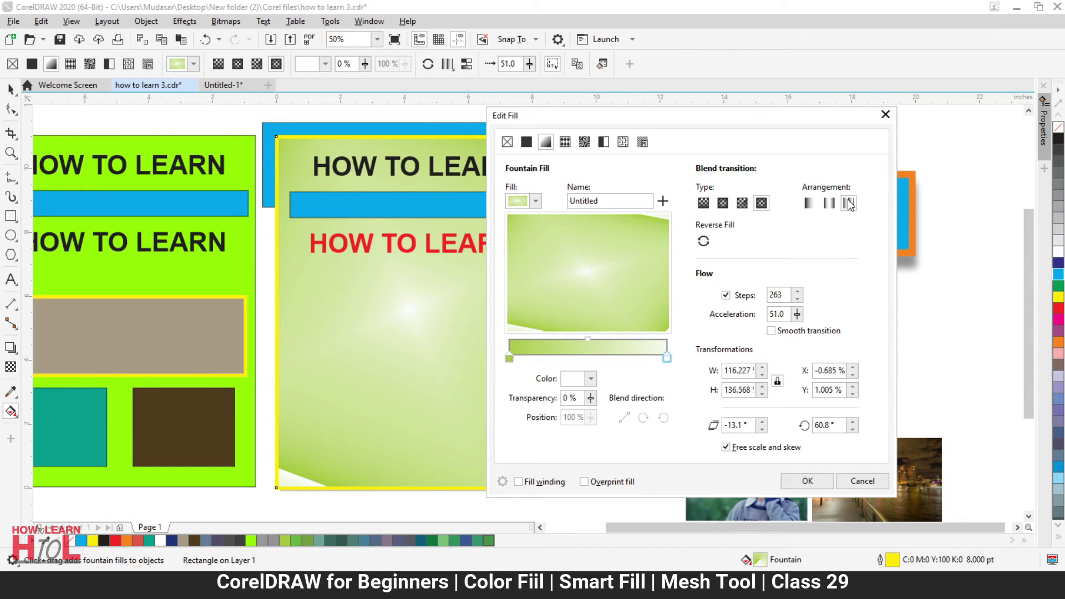
{"action": "left_click", "coordinate": [813, 204]}
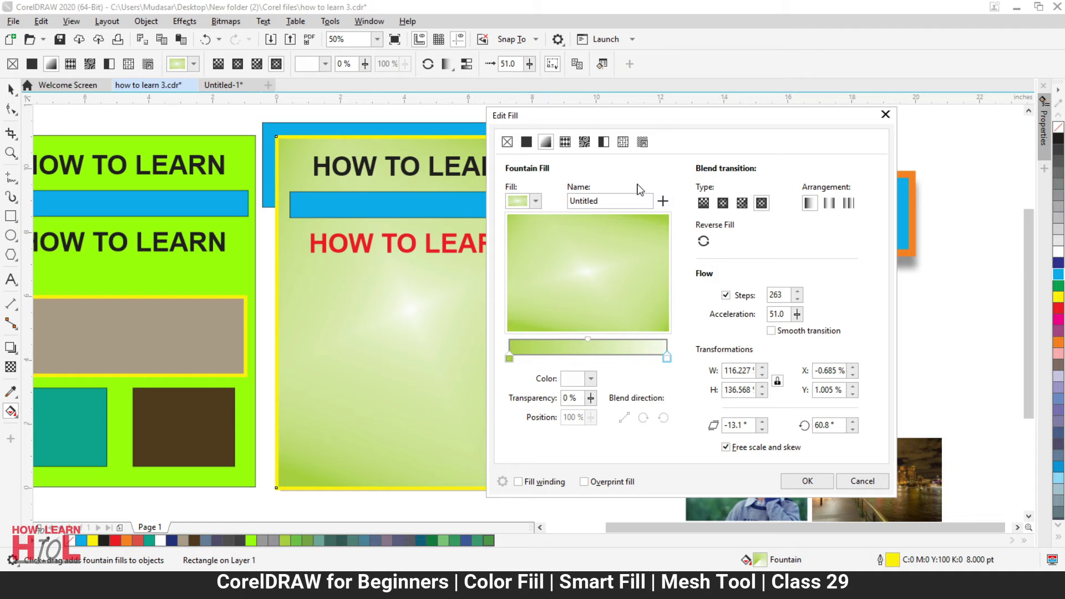
Look through the fill picker and the folder browser for creating a fills library alias, and leave without selecting a folder.
{"action": "left_click", "coordinate": [537, 202]}
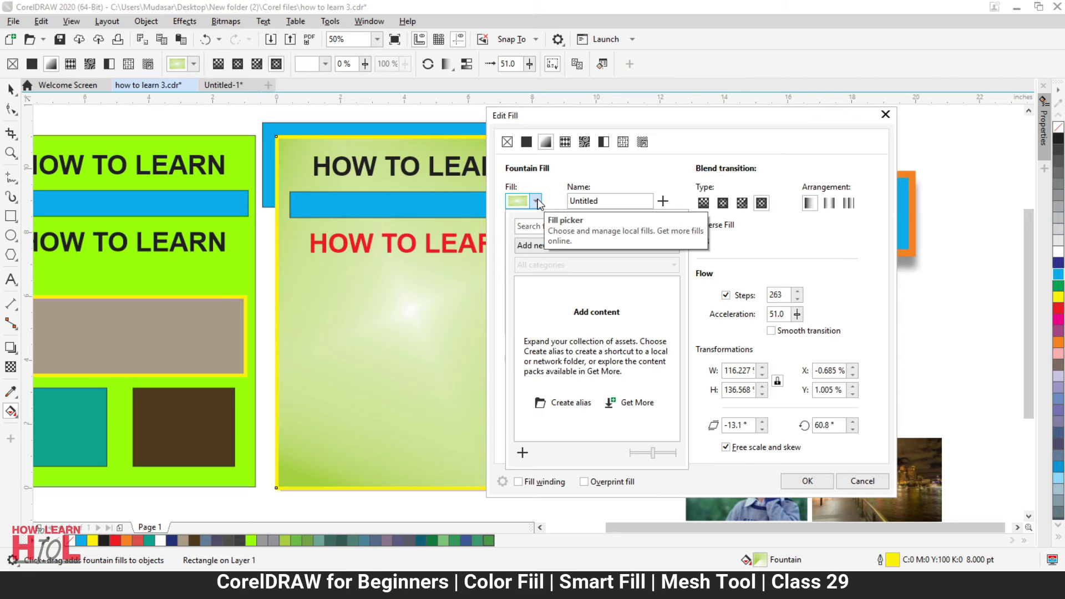
{"action": "left_click", "coordinate": [846, 248]}
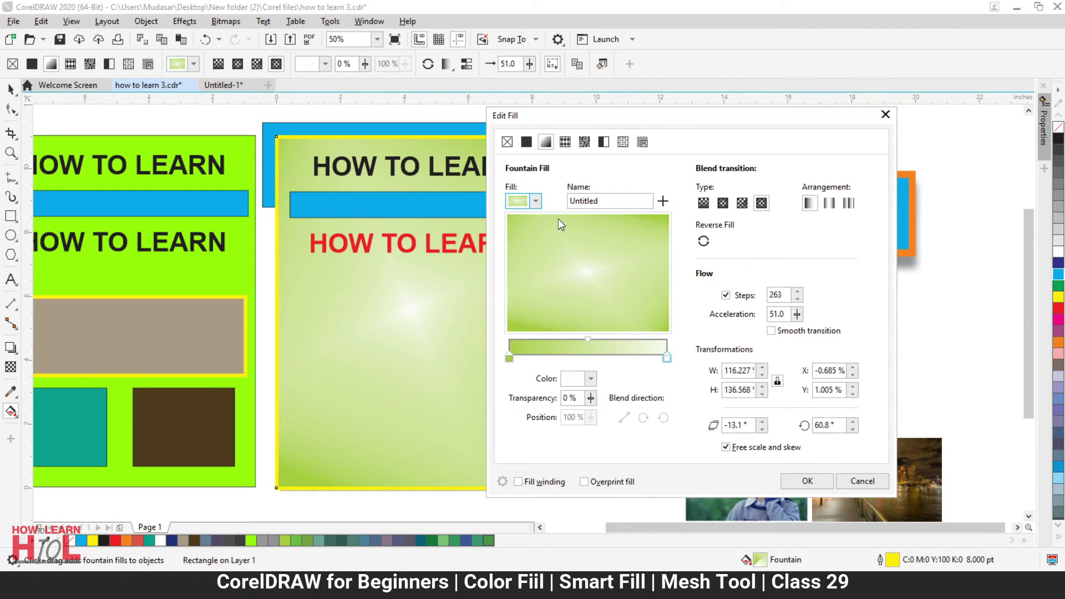
{"action": "left_click", "coordinate": [536, 201]}
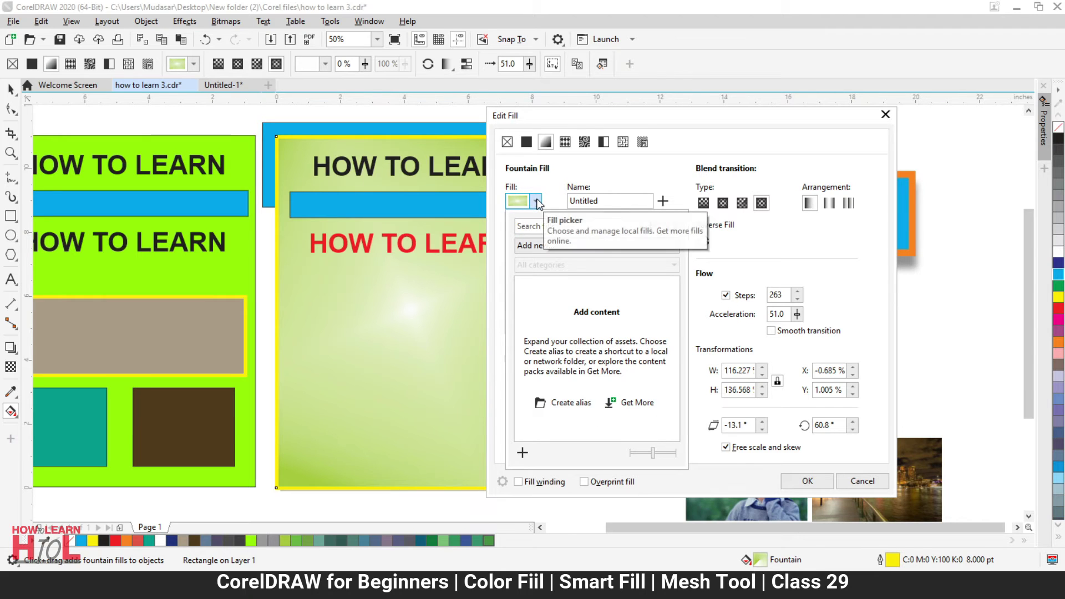
{"action": "left_click", "coordinate": [571, 409]}
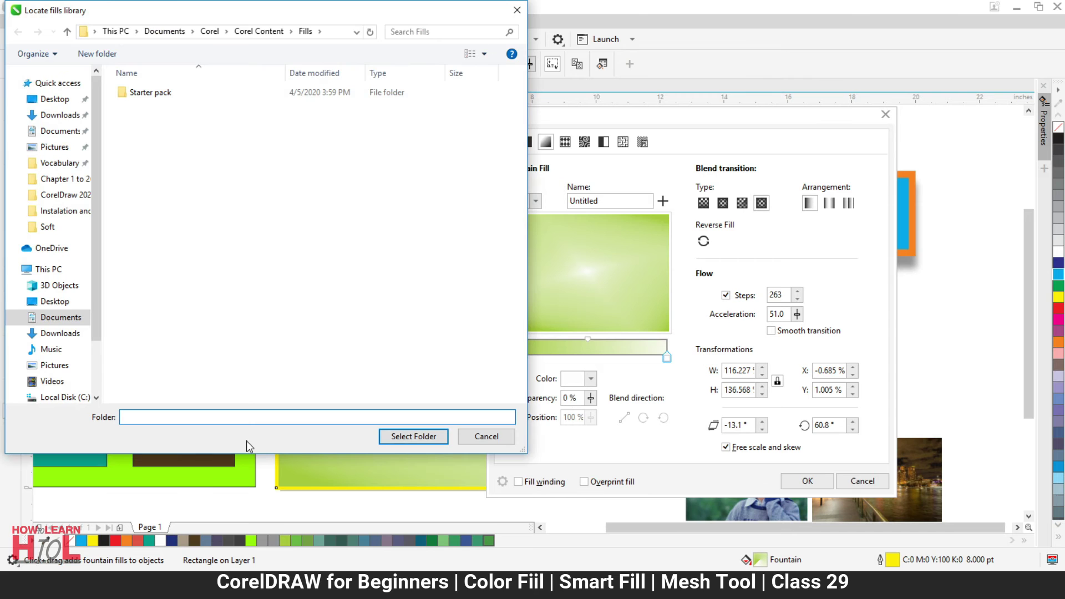
{"action": "left_click", "coordinate": [486, 437]}
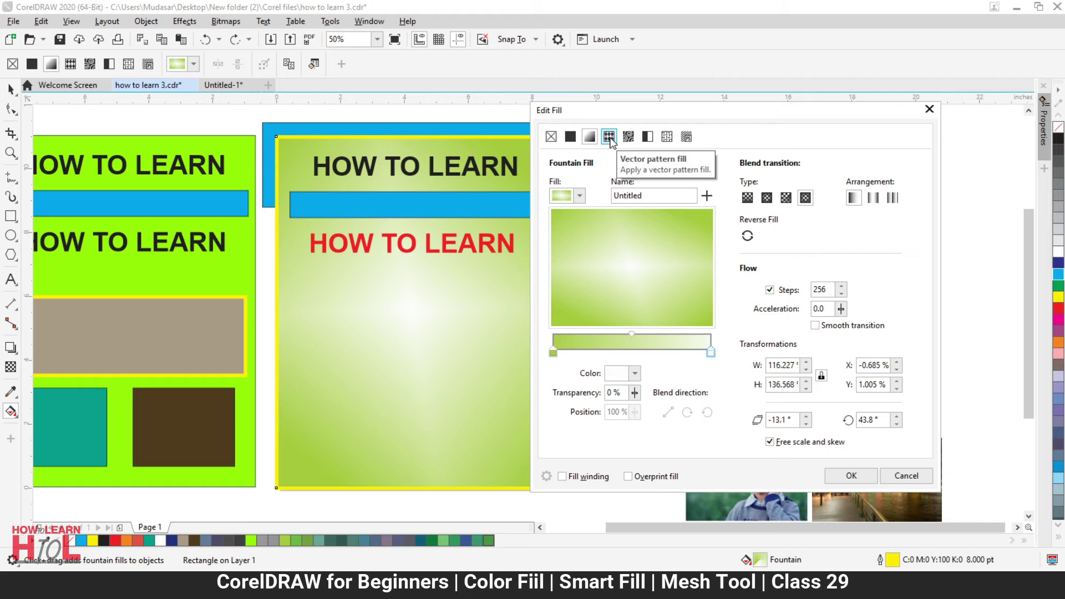
Switch the background to the Chain Fence vector pattern fill, and view the source import browser without importing a file.
{"action": "left_click", "coordinate": [609, 138]}
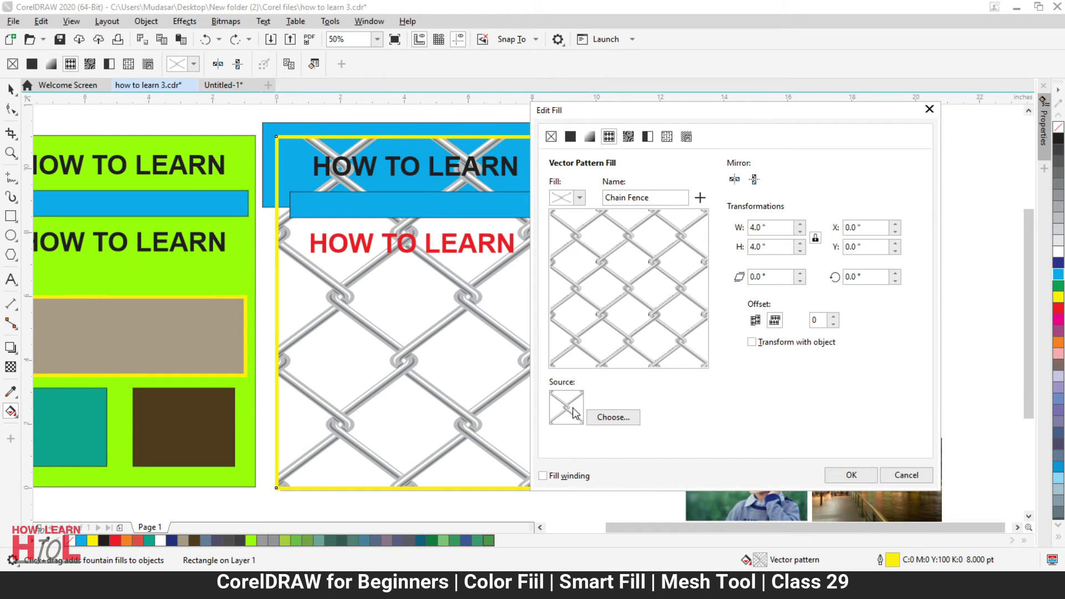
{"action": "left_click", "coordinate": [584, 202]}
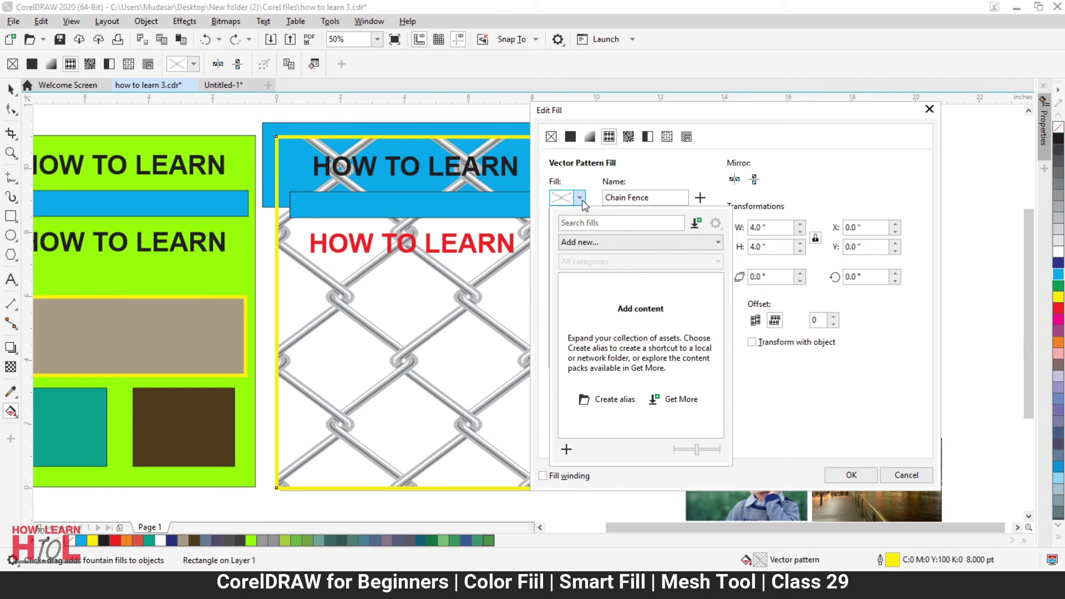
{"action": "left_click", "coordinate": [670, 199]}
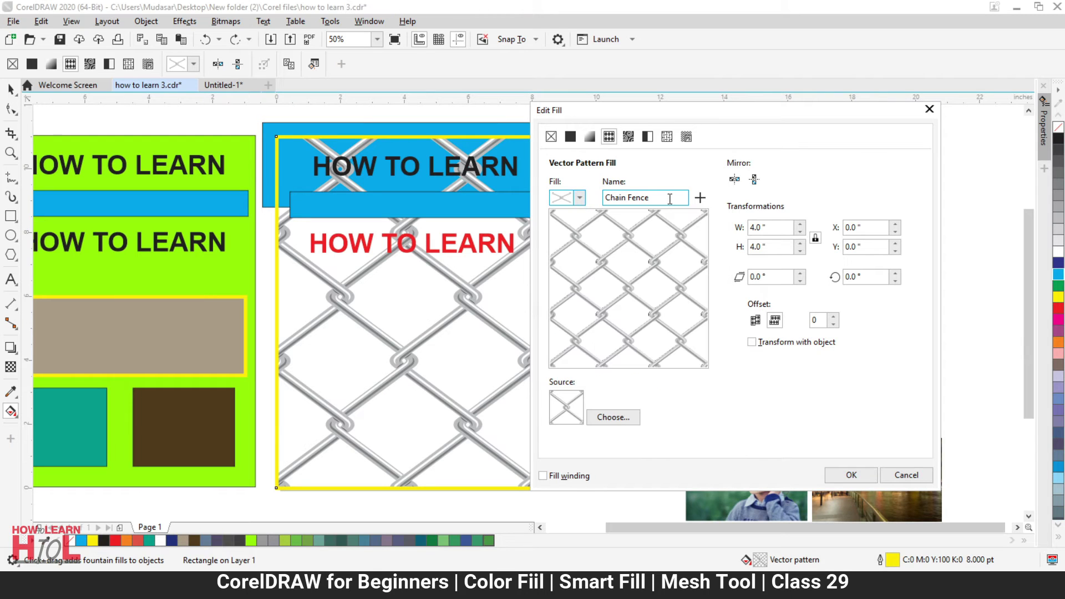
{"action": "left_click", "coordinate": [611, 419]}
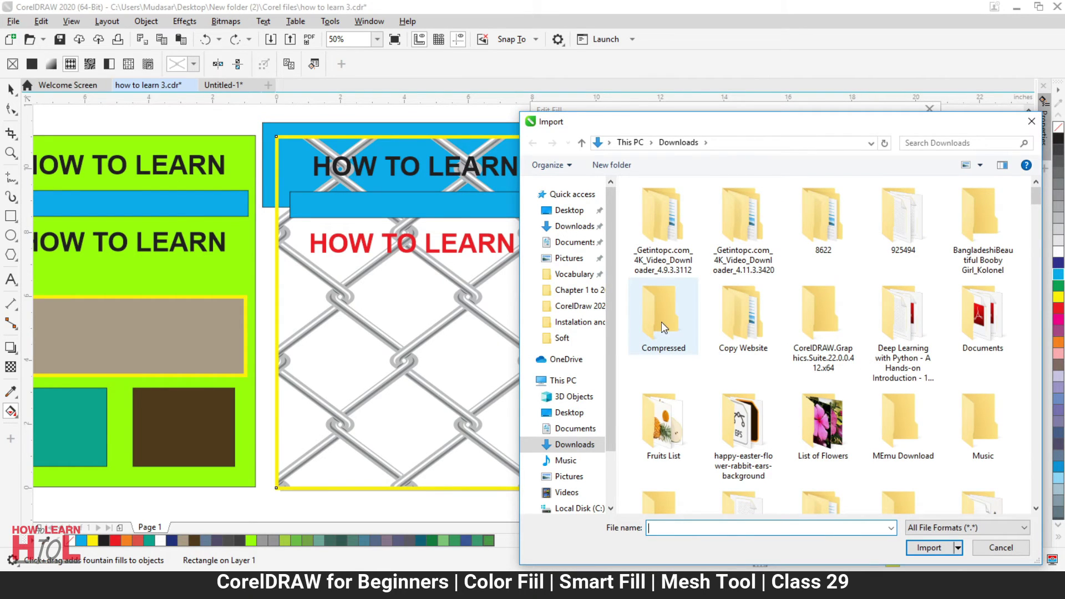
{"action": "left_click", "coordinate": [995, 548]}
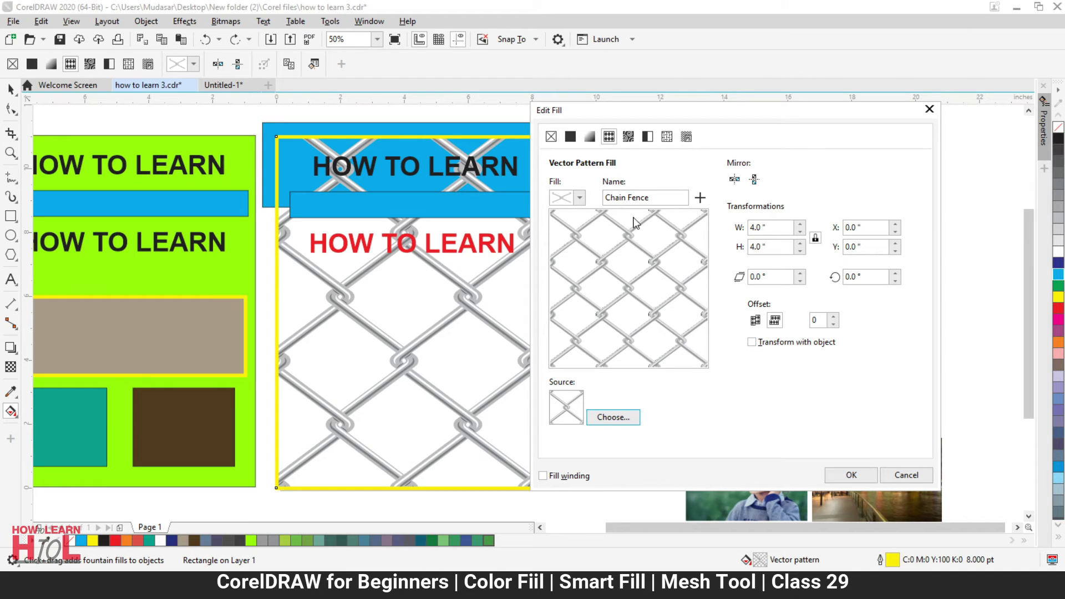
Set the Chain Fence pattern's tile width and height to 1.0".
{"action": "left_click", "coordinate": [772, 228]}
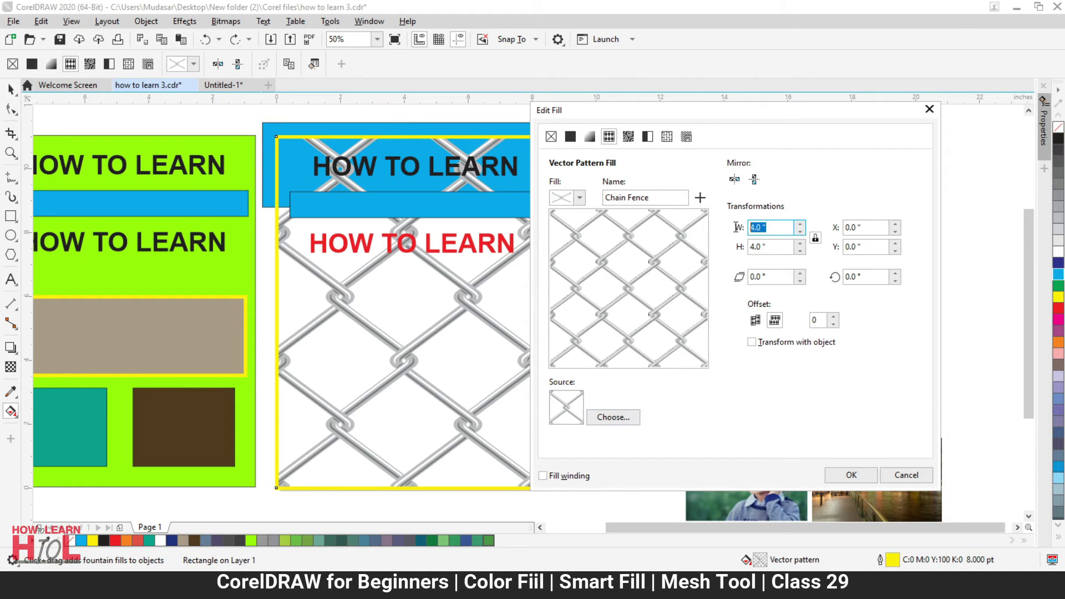
{"action": "type", "text": "1"}
{"action": "left_click", "coordinate": [771, 246]}
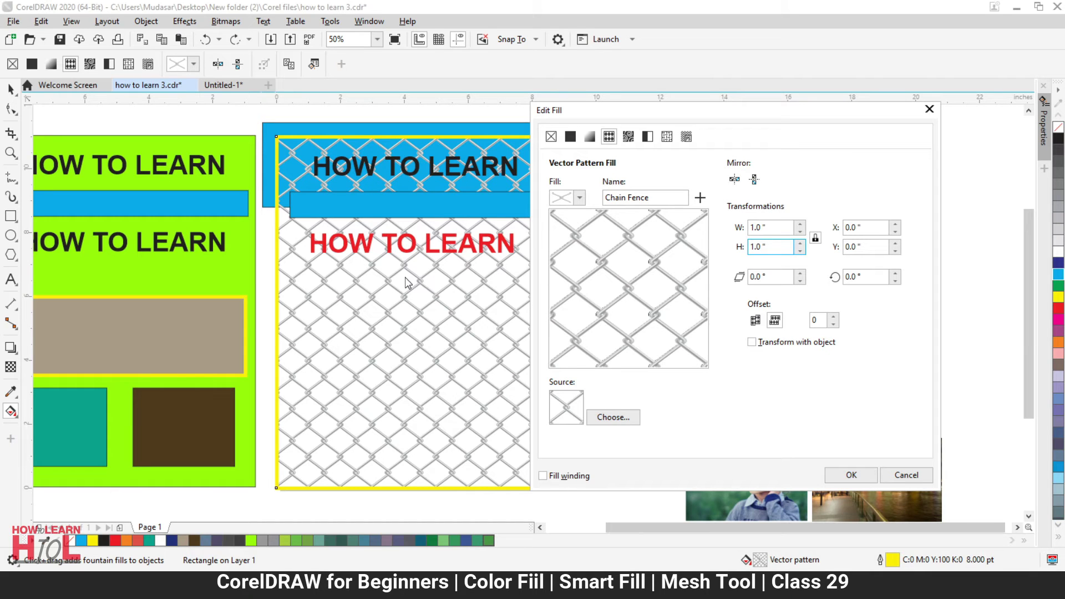
{"action": "left_click", "coordinate": [673, 197]}
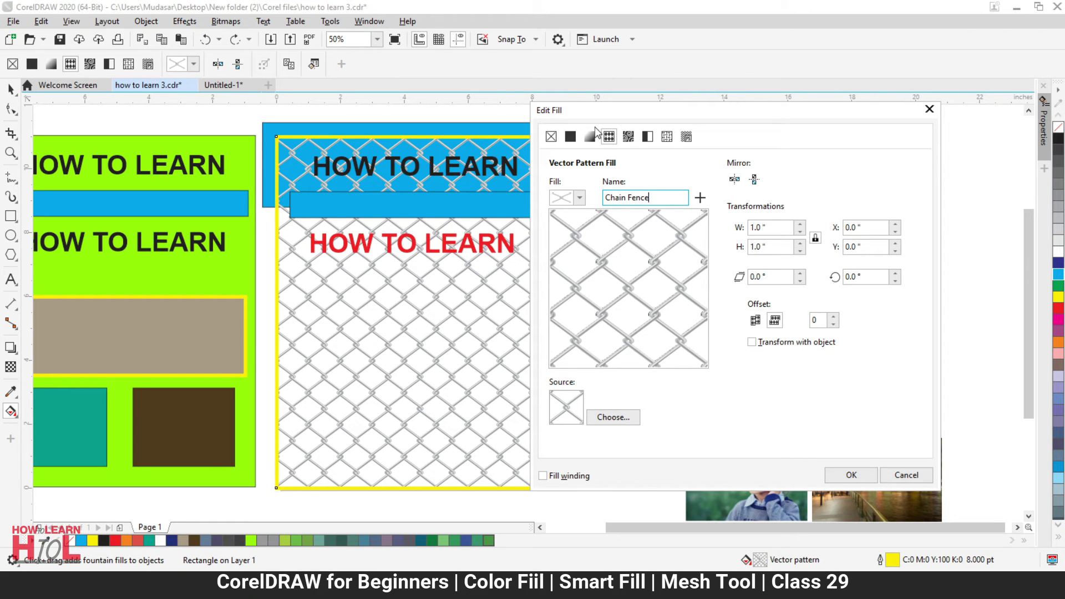
Try the Starter pack vector patterns on the background, finish with Bokeh Offset, and check the Get More content window.
{"action": "left_click", "coordinate": [581, 197]}
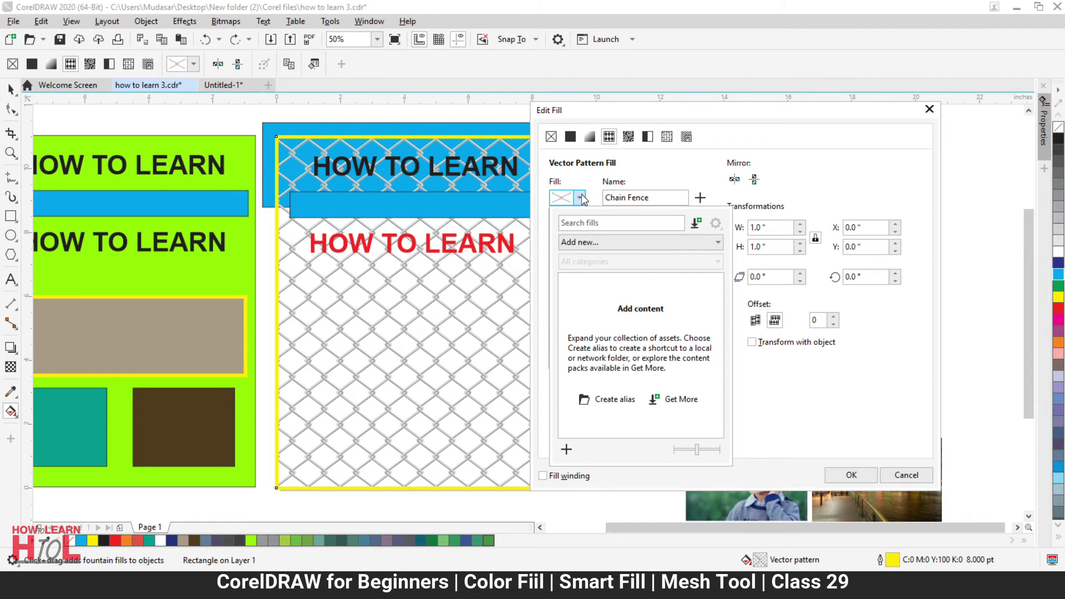
{"action": "left_click", "coordinate": [595, 243]}
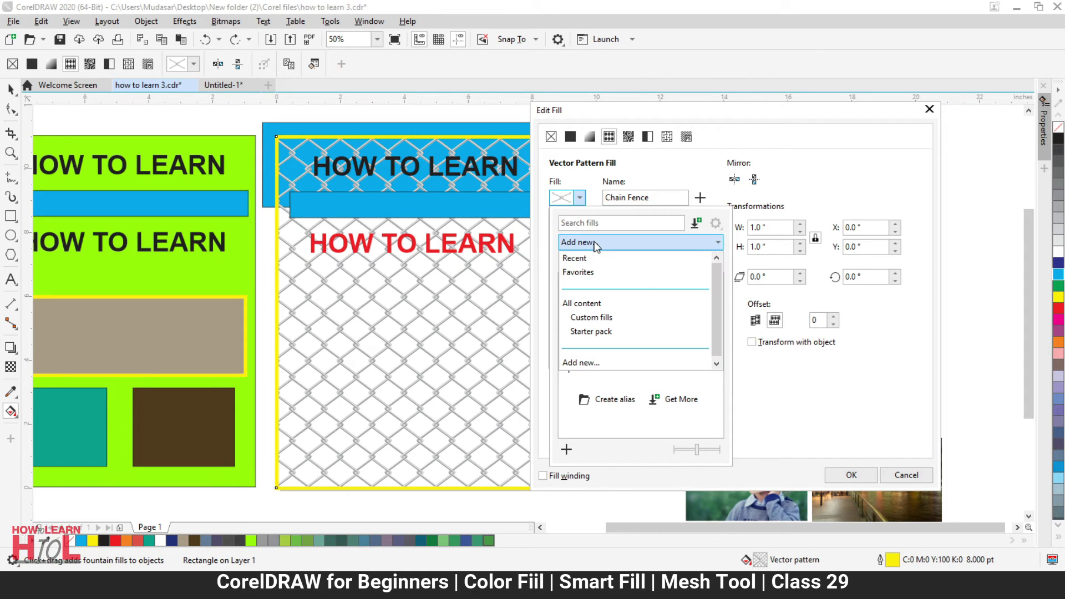
{"action": "left_click", "coordinate": [592, 332]}
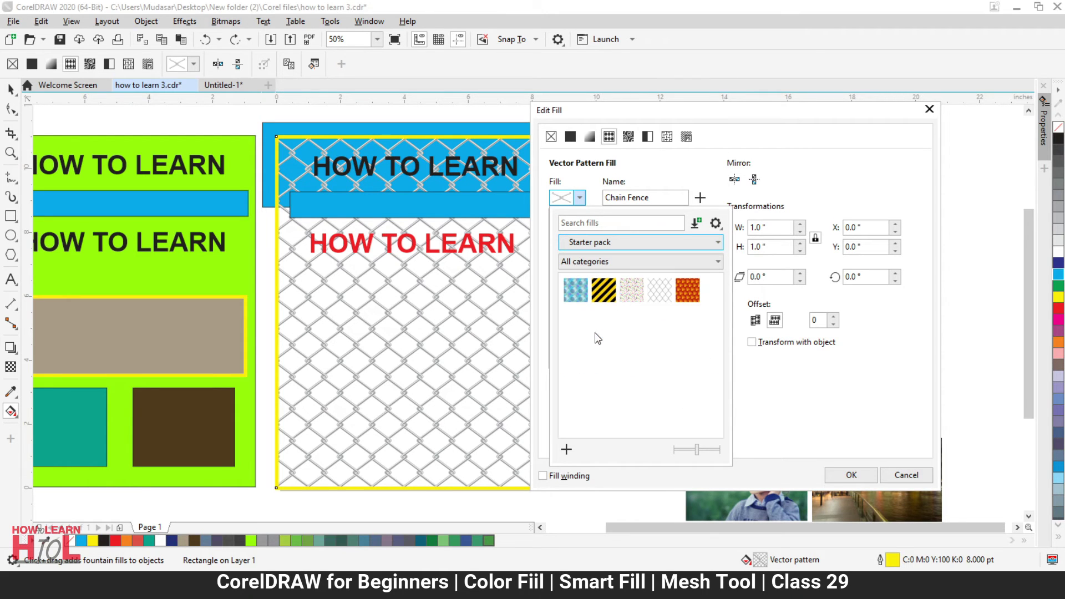
{"action": "left_click", "coordinate": [604, 289]}
{"action": "left_click", "coordinate": [660, 289]}
{"action": "left_click", "coordinate": [632, 289]}
{"action": "left_click", "coordinate": [689, 296]}
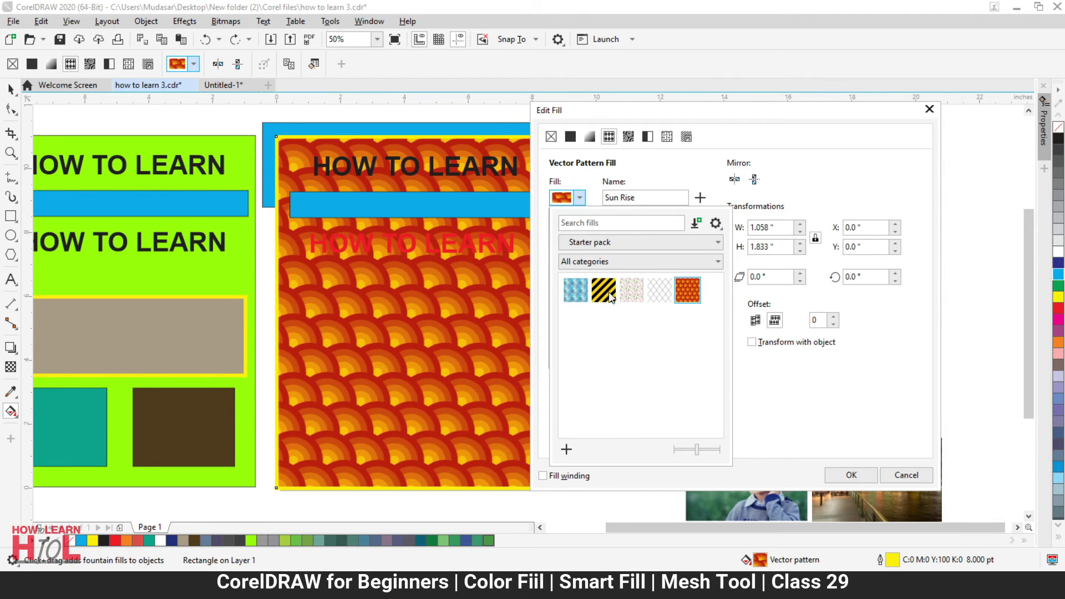
{"action": "left_click", "coordinate": [574, 293]}
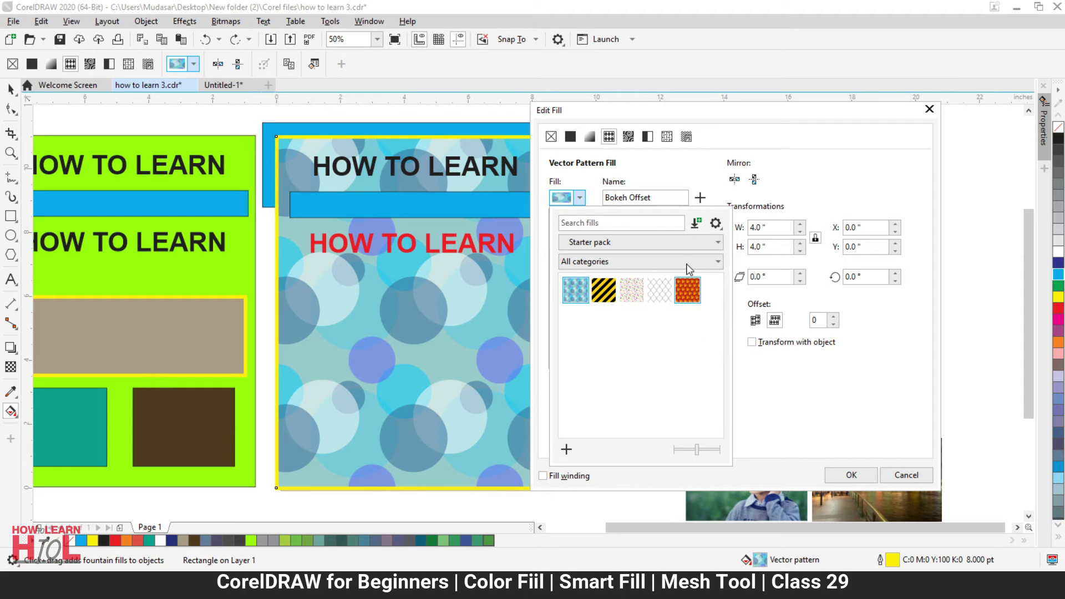
{"action": "left_click", "coordinate": [695, 224]}
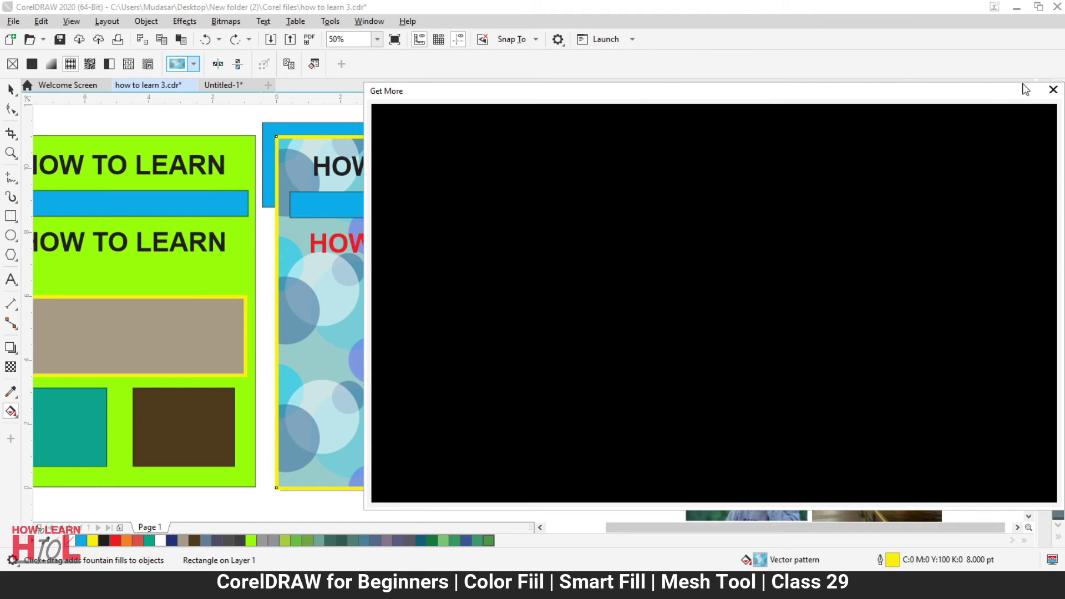
{"action": "left_click", "coordinate": [1052, 92]}
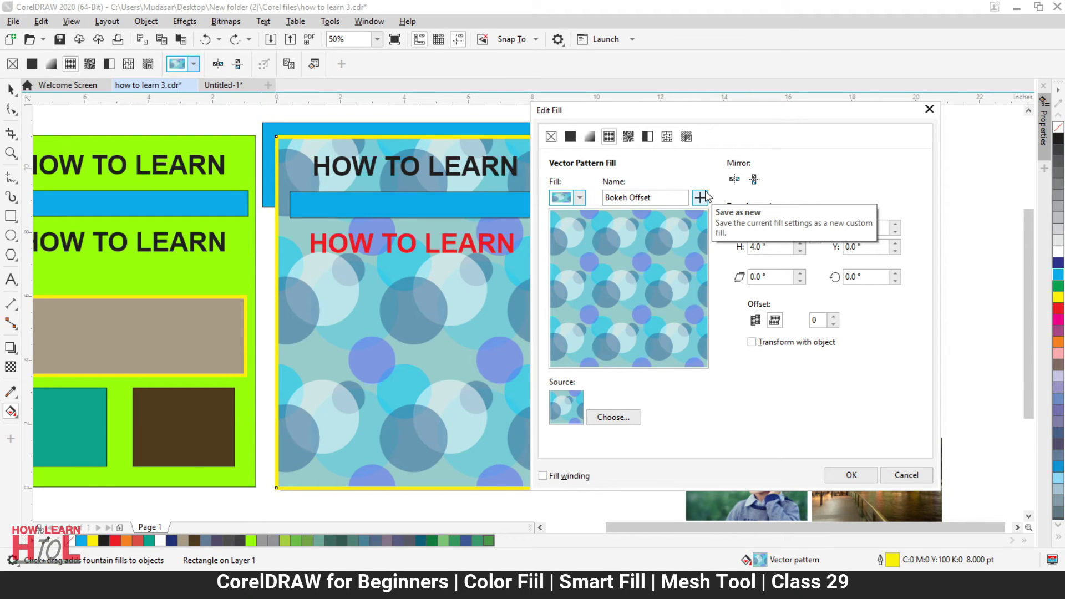
Switch the background to a bitmap pattern fill, try the Starter pack patterns, and finish with Bricks.
{"action": "left_click", "coordinate": [628, 137]}
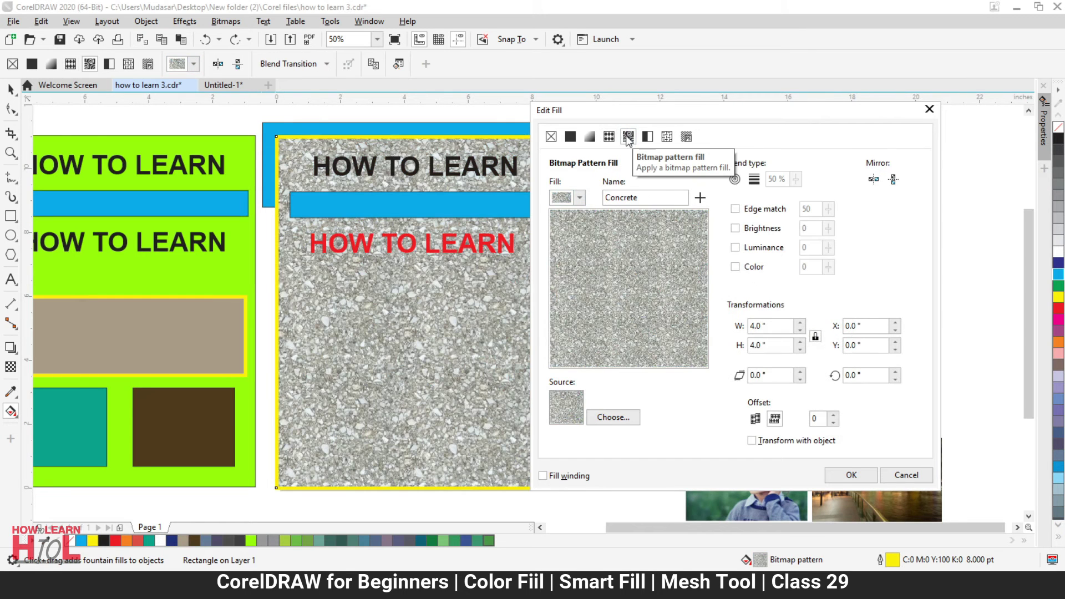
{"action": "left_click", "coordinate": [580, 198]}
{"action": "left_click", "coordinate": [659, 290]}
{"action": "left_click", "coordinate": [688, 289]}
{"action": "left_click", "coordinate": [631, 290]}
{"action": "left_click", "coordinate": [604, 291]}
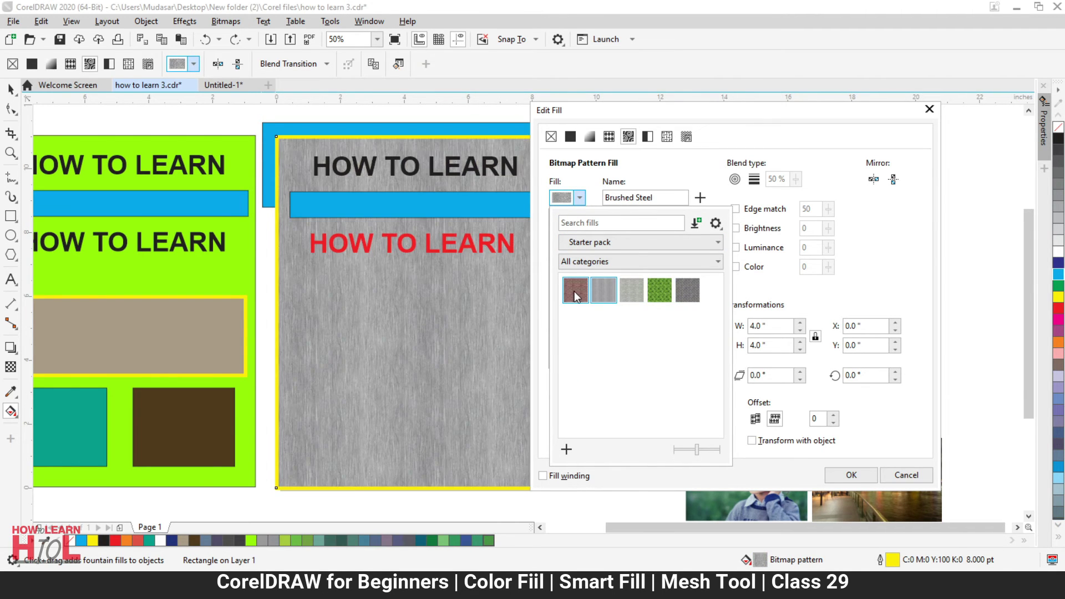
{"action": "left_click", "coordinate": [575, 291]}
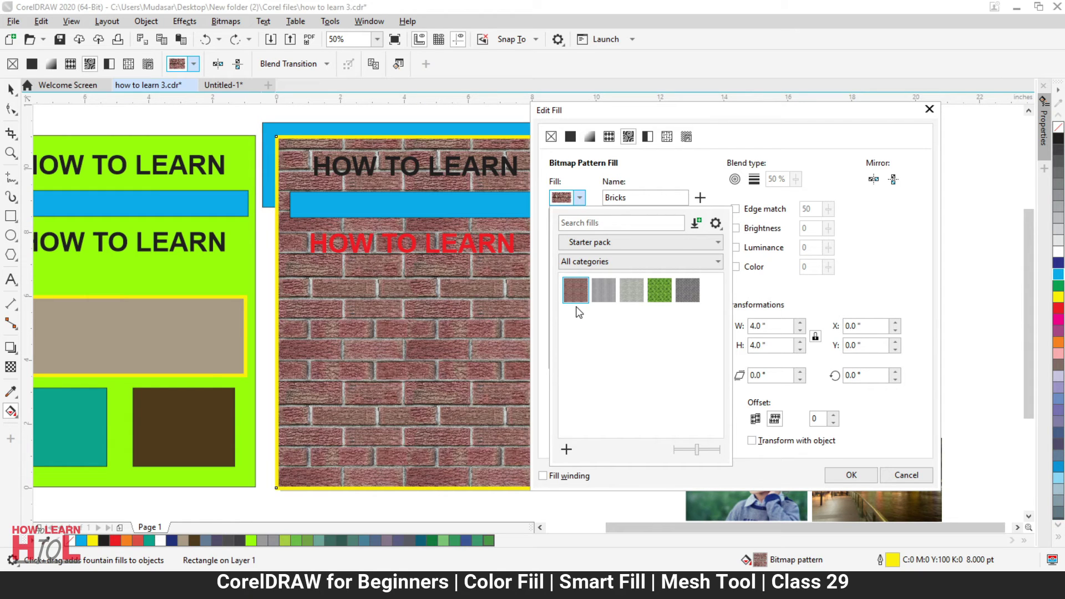
Start saving the Bricks pattern as a custom bitmap pattern fill, try the Fabric category, and cancel.
{"action": "left_click", "coordinate": [566, 450]}
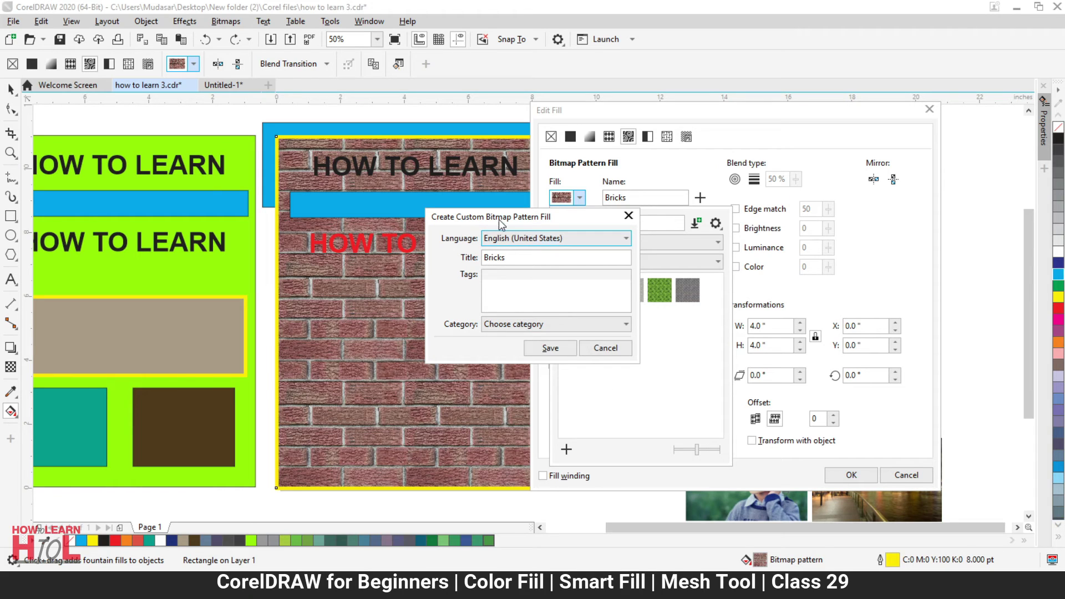
{"action": "left_click", "coordinate": [613, 325]}
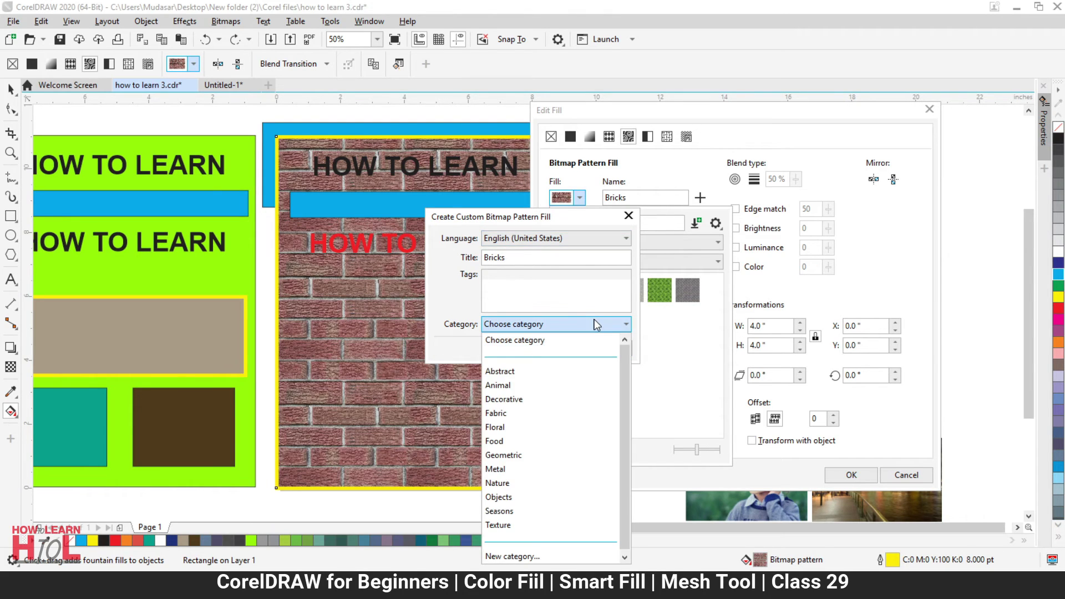
{"action": "left_click", "coordinate": [521, 414]}
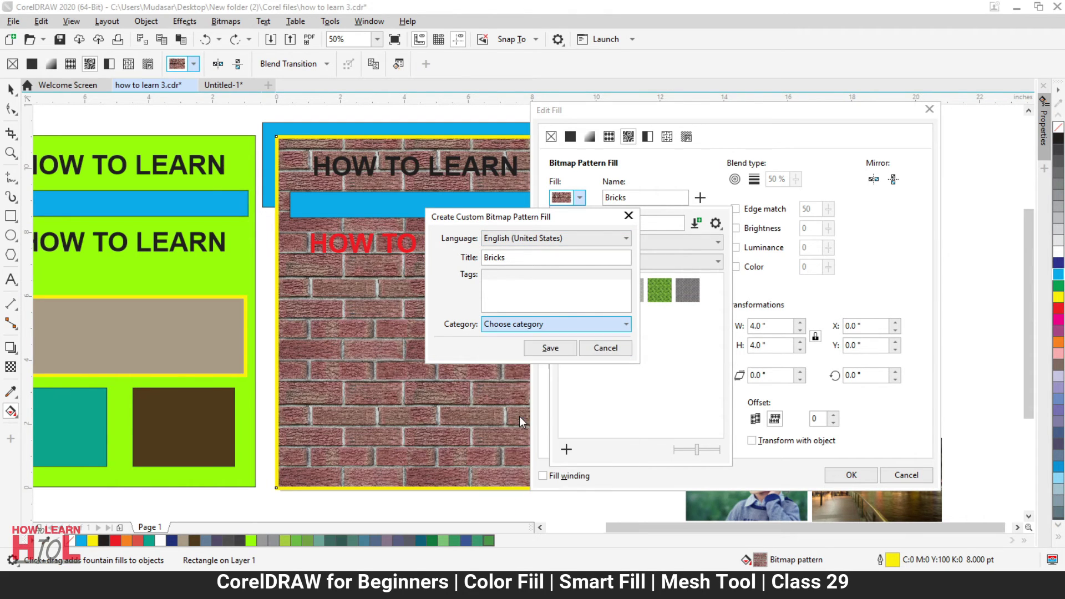
{"action": "left_click", "coordinate": [598, 346]}
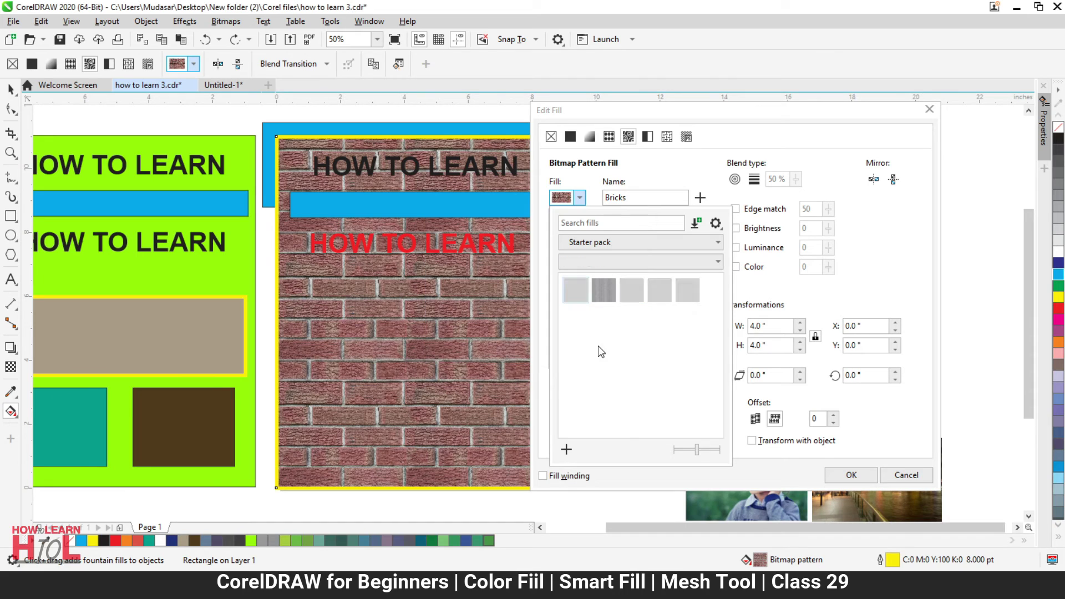
Browse the bitmap fills by the Nature category and by the Recent, Favorites and All content collections.
{"action": "left_click", "coordinate": [681, 264]}
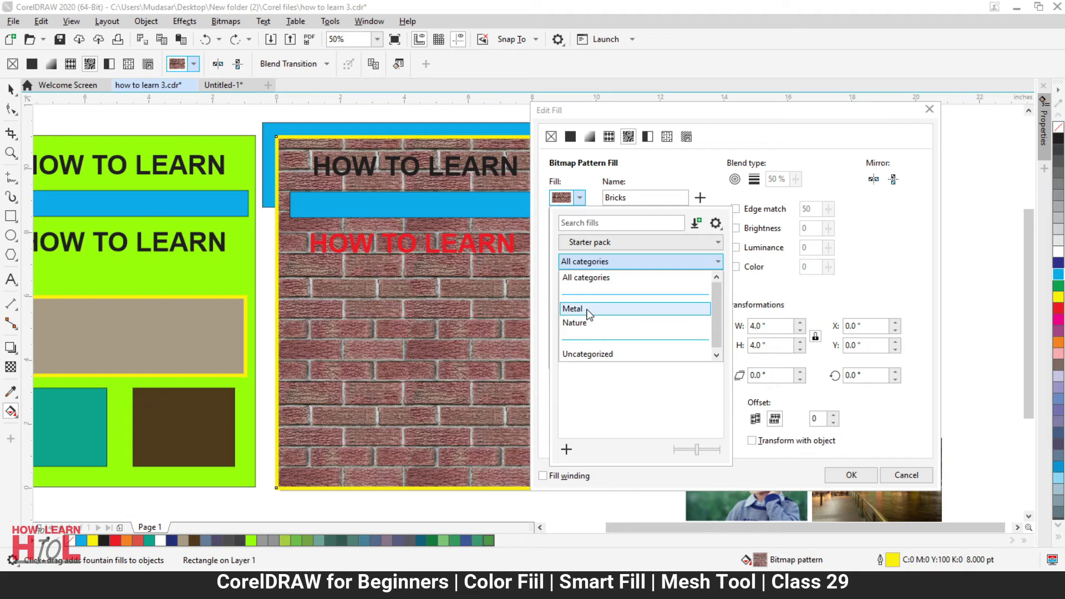
{"action": "left_click", "coordinate": [578, 324]}
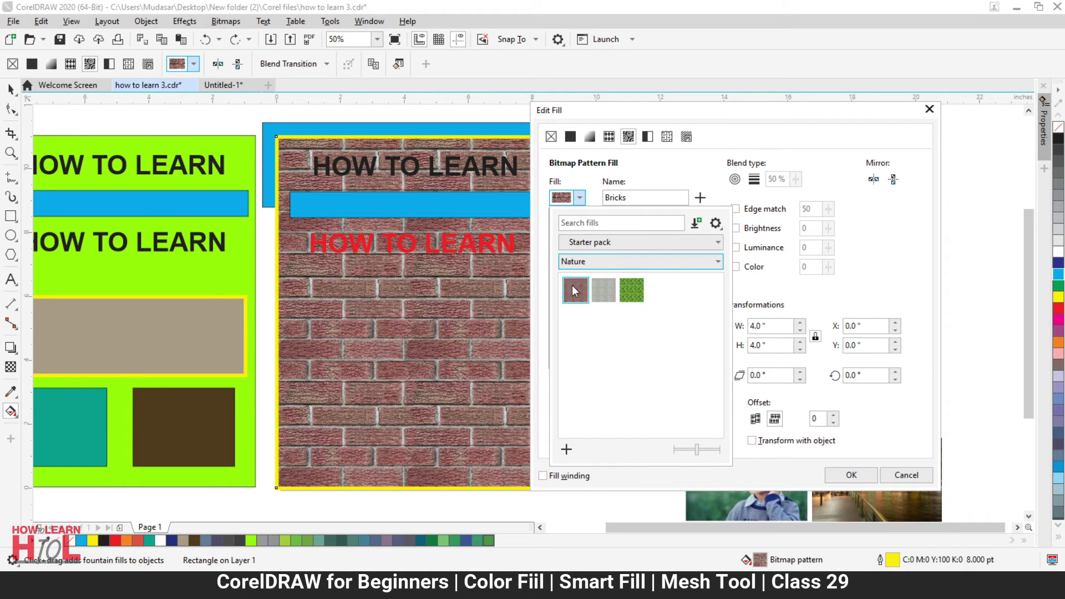
{"action": "left_click", "coordinate": [630, 240]}
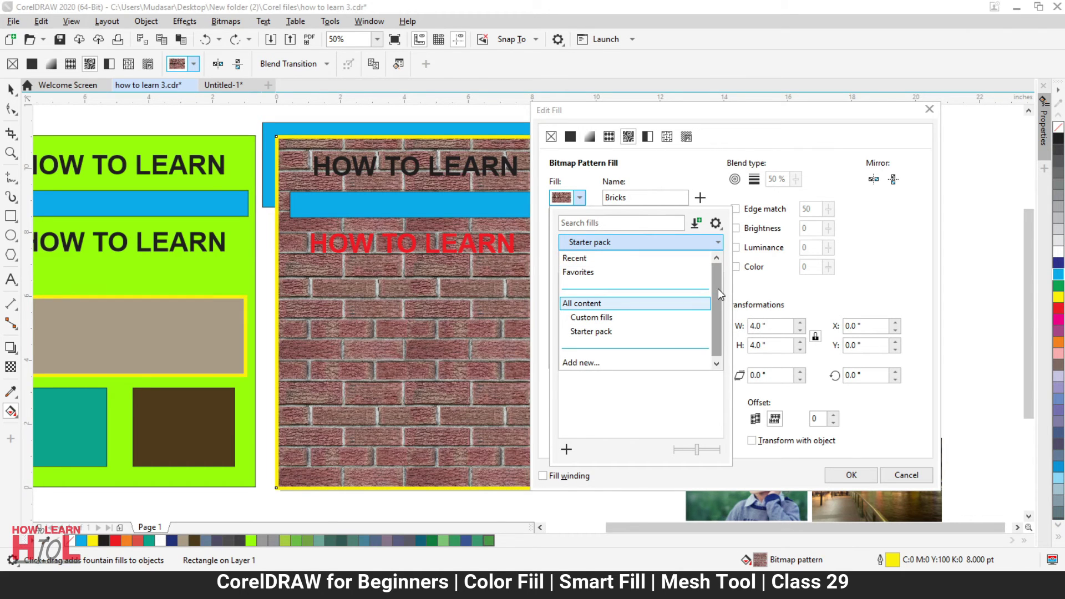
{"action": "left_click", "coordinate": [583, 259]}
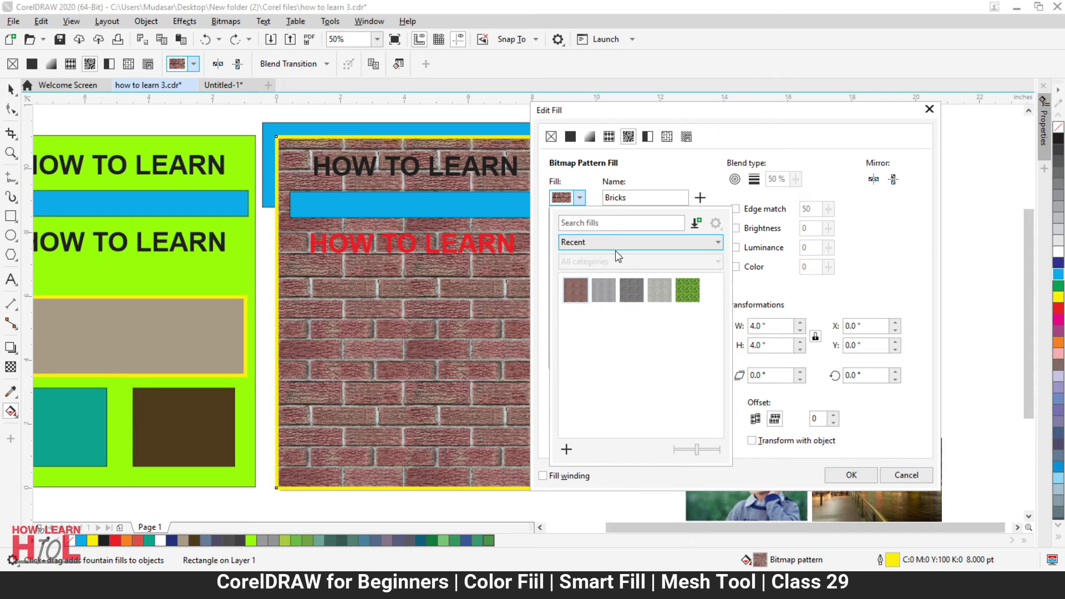
{"action": "left_click", "coordinate": [615, 248]}
{"action": "left_click", "coordinate": [601, 276]}
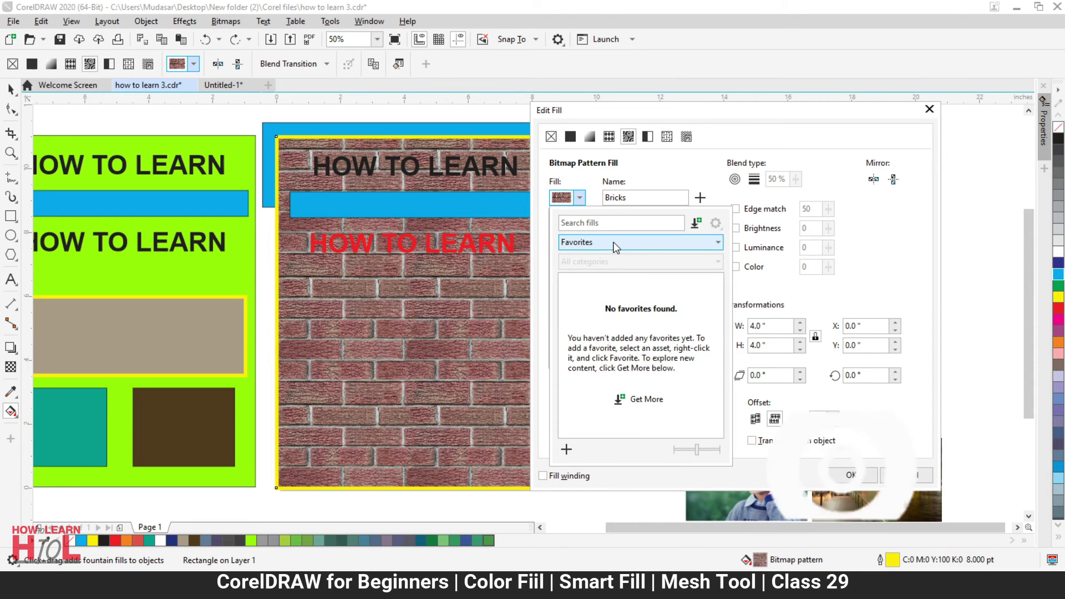
{"action": "left_click", "coordinate": [614, 247]}
{"action": "left_click", "coordinate": [610, 301]}
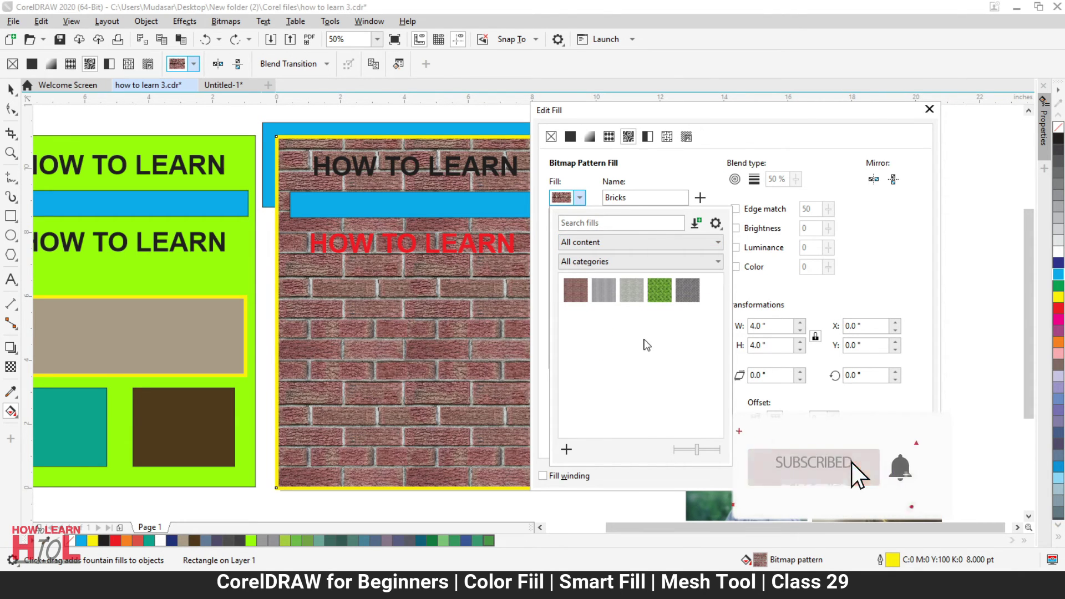
Reopen the custom bitmap pattern fill settings for Bricks, check the category options with Fabric chosen, and close without saving.
{"action": "left_click", "coordinate": [567, 450]}
{"action": "left_click", "coordinate": [519, 319]}
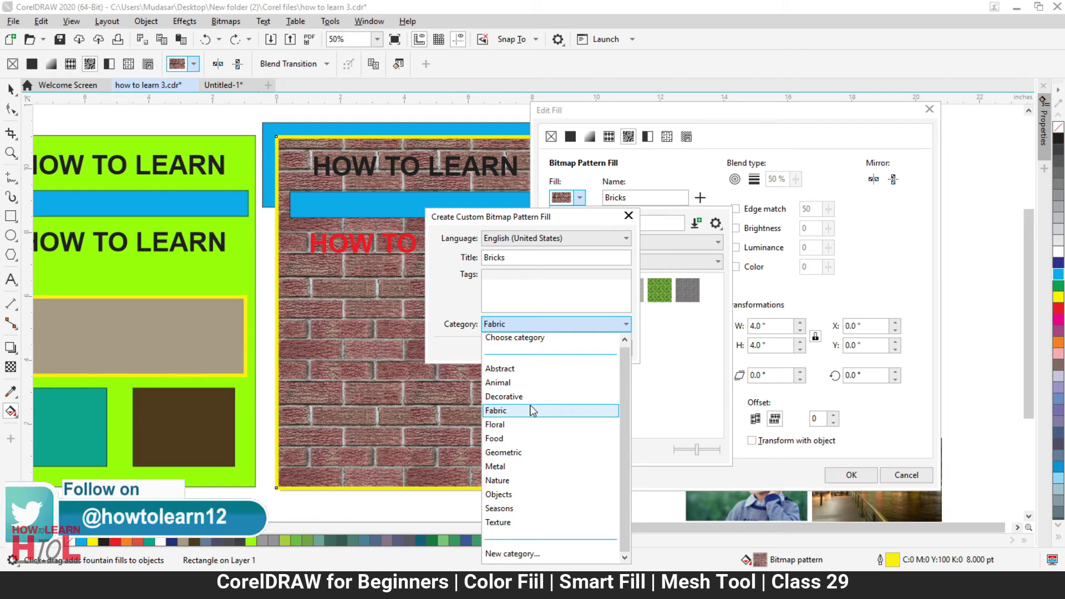
{"action": "left_click", "coordinate": [689, 377]}
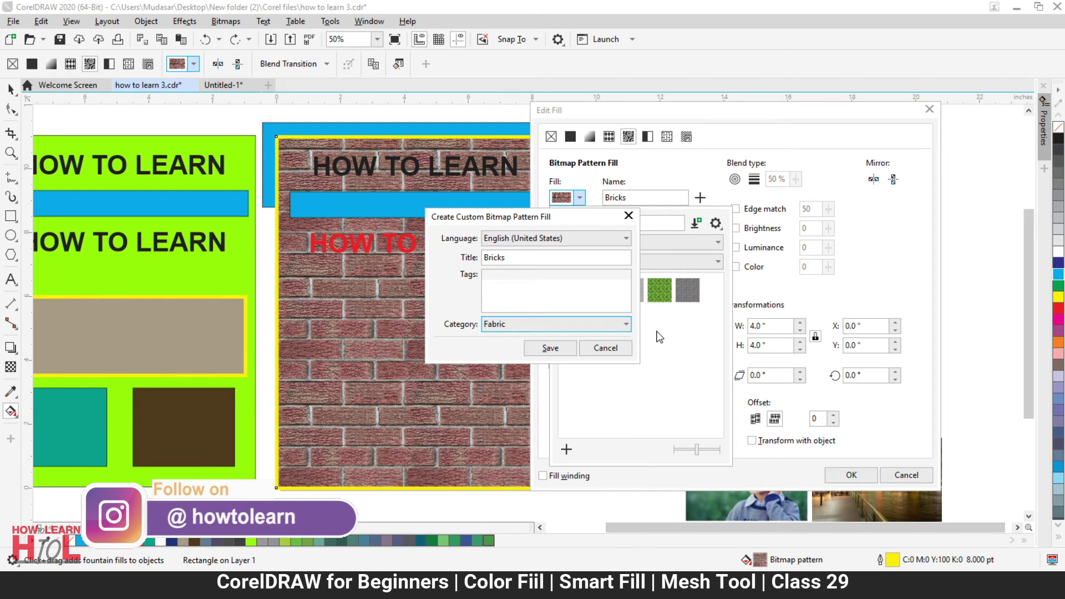
{"action": "left_click", "coordinate": [629, 216]}
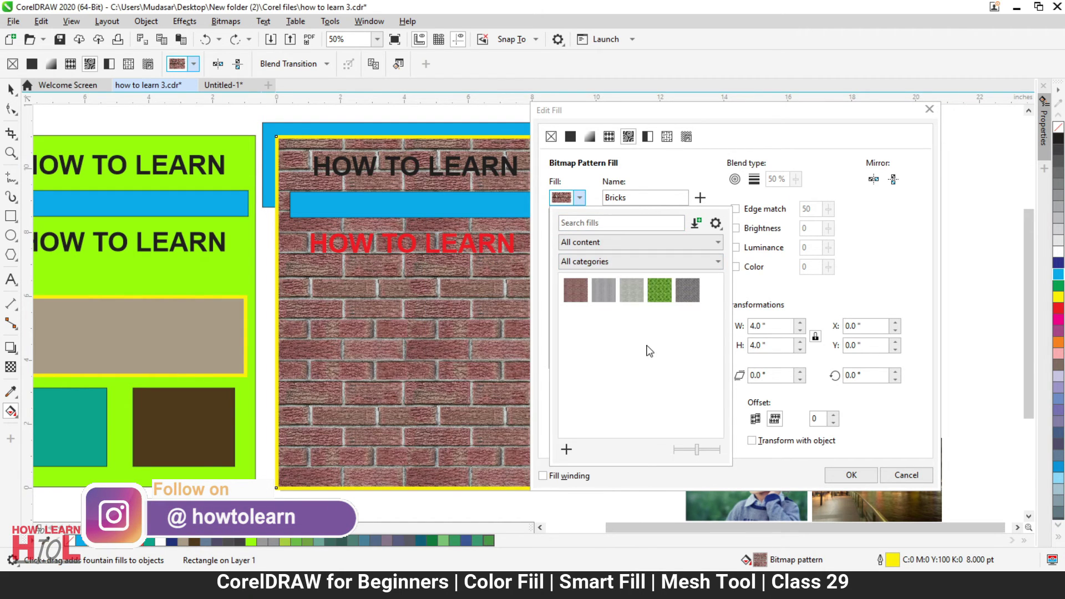
Switch the background to a two-color pattern fill and choose the spade pattern.
{"action": "left_click", "coordinate": [648, 142]}
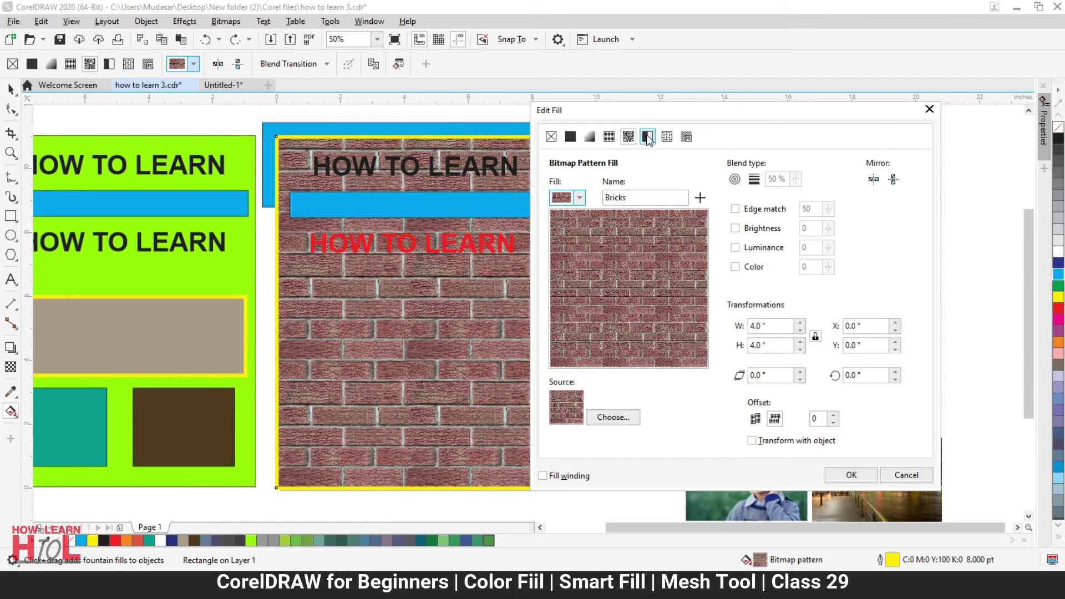
{"action": "left_click", "coordinate": [648, 142]}
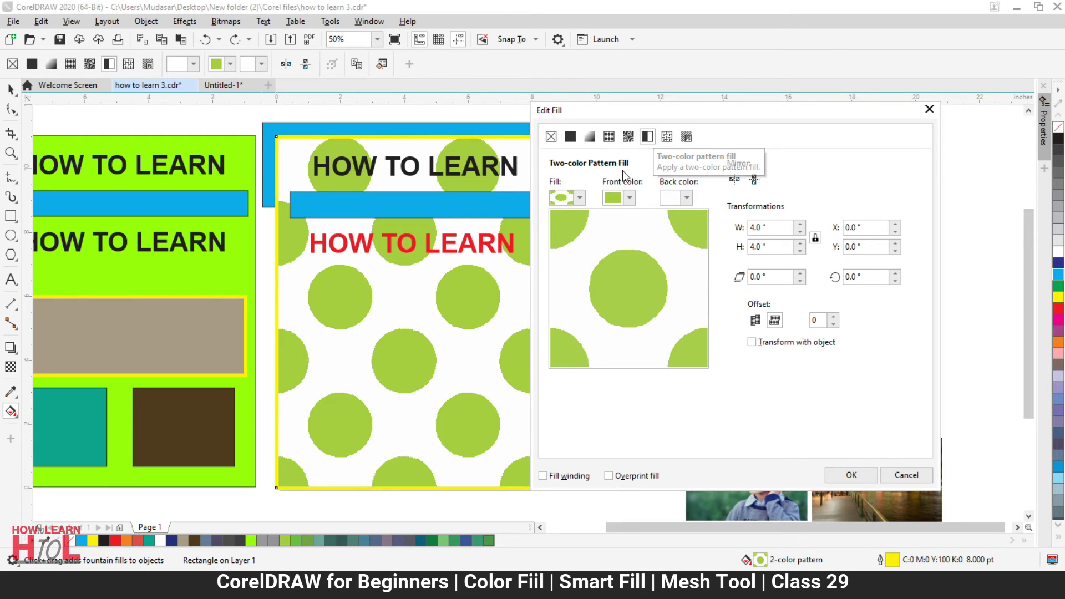
{"action": "left_click", "coordinate": [580, 198]}
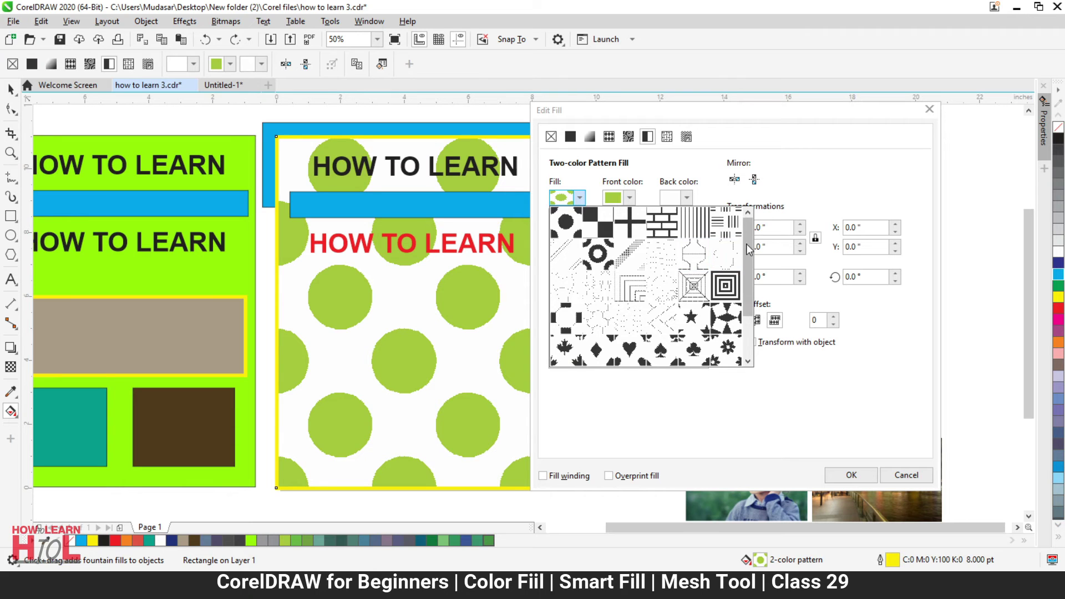
{"action": "mouse_move", "coordinate": [750, 241]}
{"action": "left_mouse_down"}
{"action": "mouse_move", "coordinate": [752, 275]}
{"action": "mouse_move", "coordinate": [746, 248]}
{"action": "left_mouse_up"}
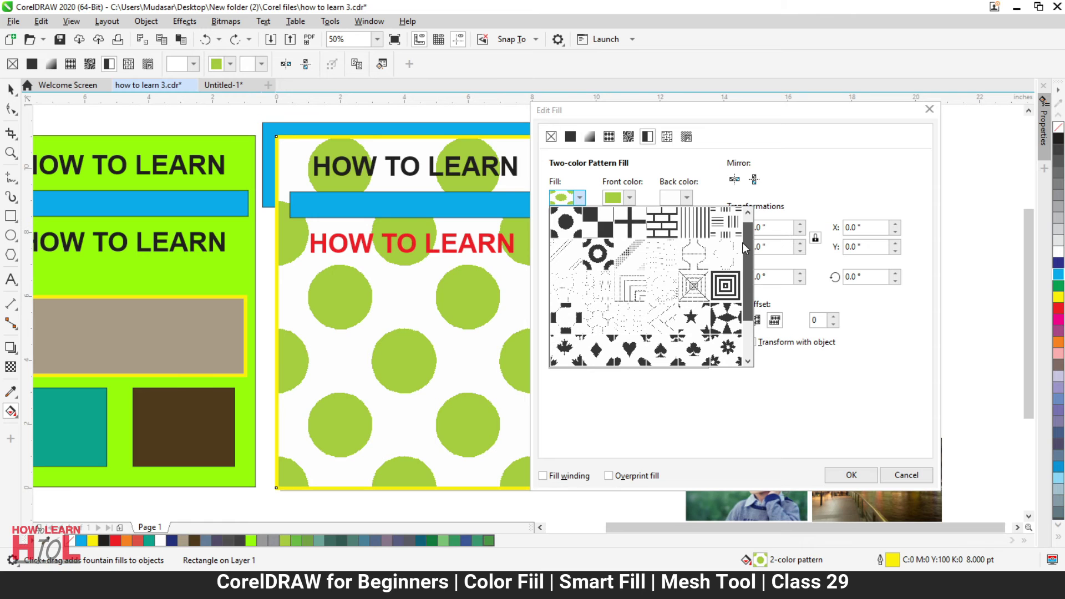
{"action": "left_click", "coordinate": [660, 351]}
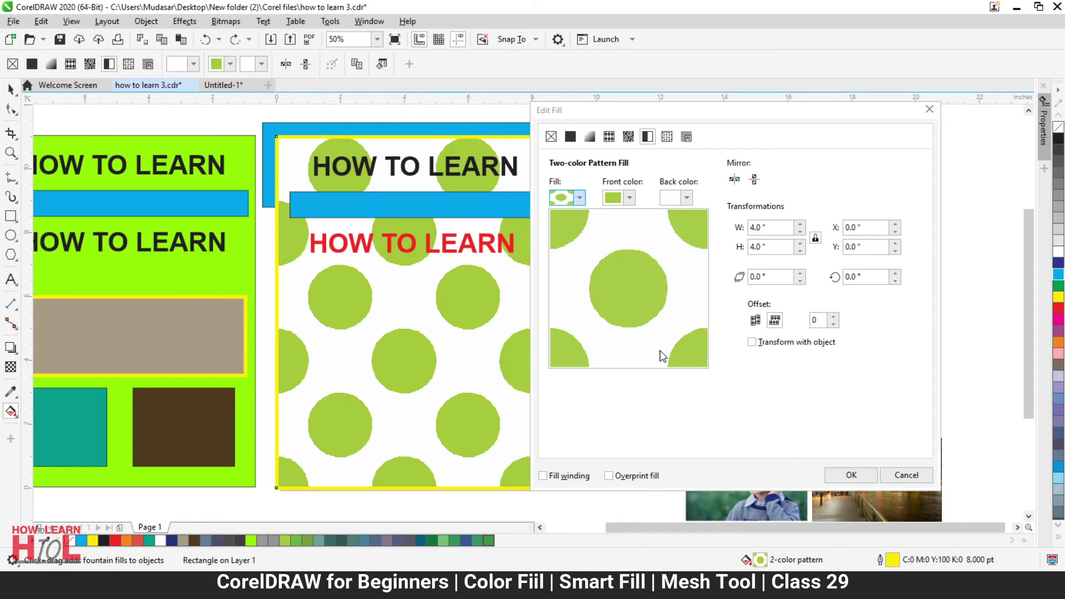
Set the spade pattern's front color to yellow and its back color to red (C 0, M 100, Y 100, K 0).
{"action": "left_click", "coordinate": [622, 199]}
{"action": "left_click", "coordinate": [655, 281]}
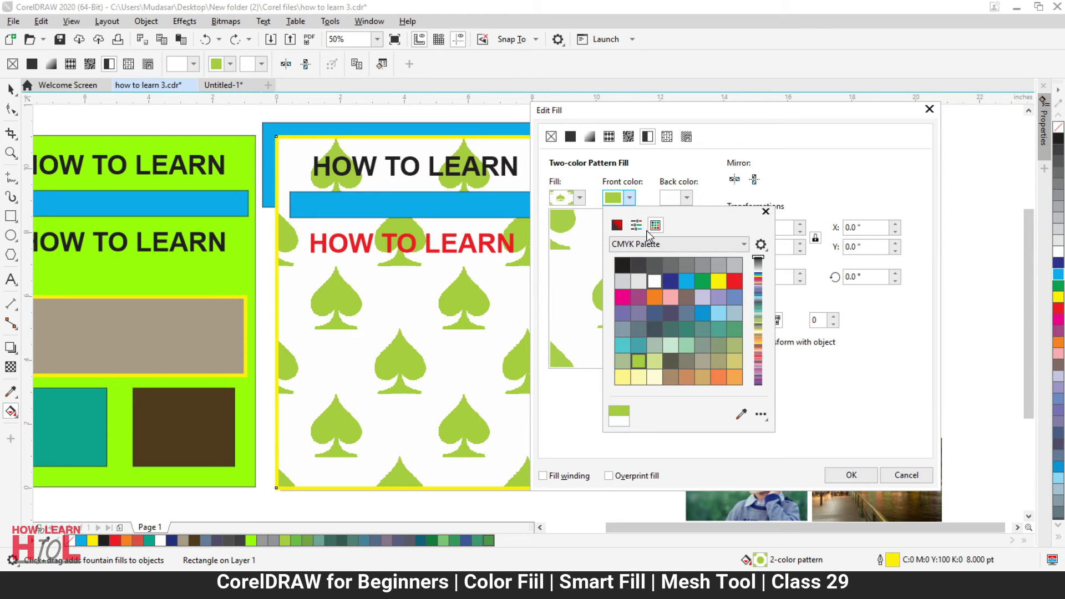
{"action": "left_click", "coordinate": [718, 281]}
{"action": "left_click", "coordinate": [676, 194]}
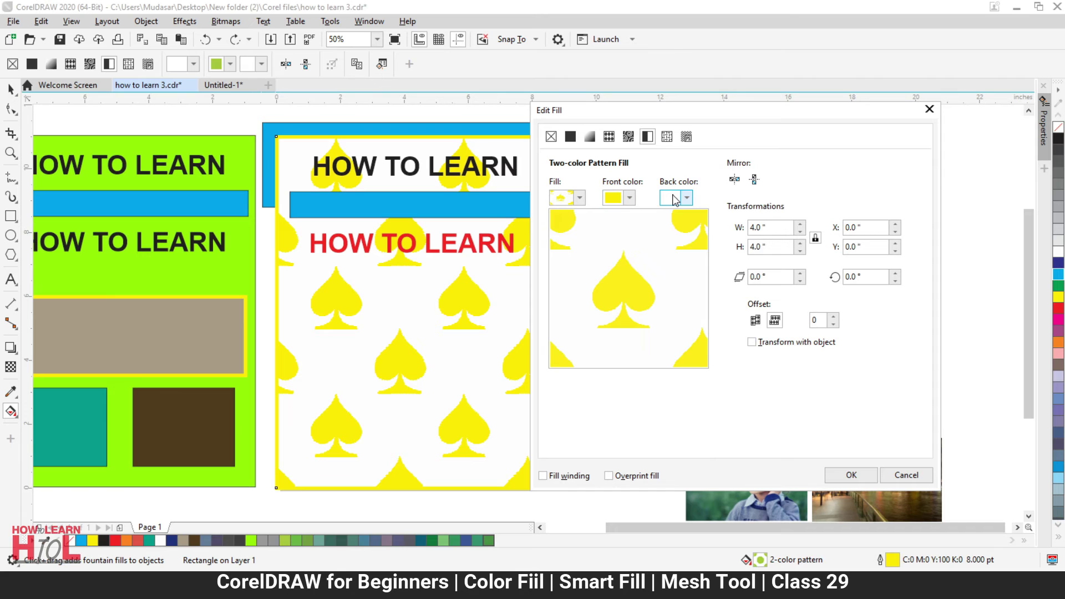
{"action": "left_click", "coordinate": [680, 198]}
{"action": "left_click", "coordinate": [756, 260]}
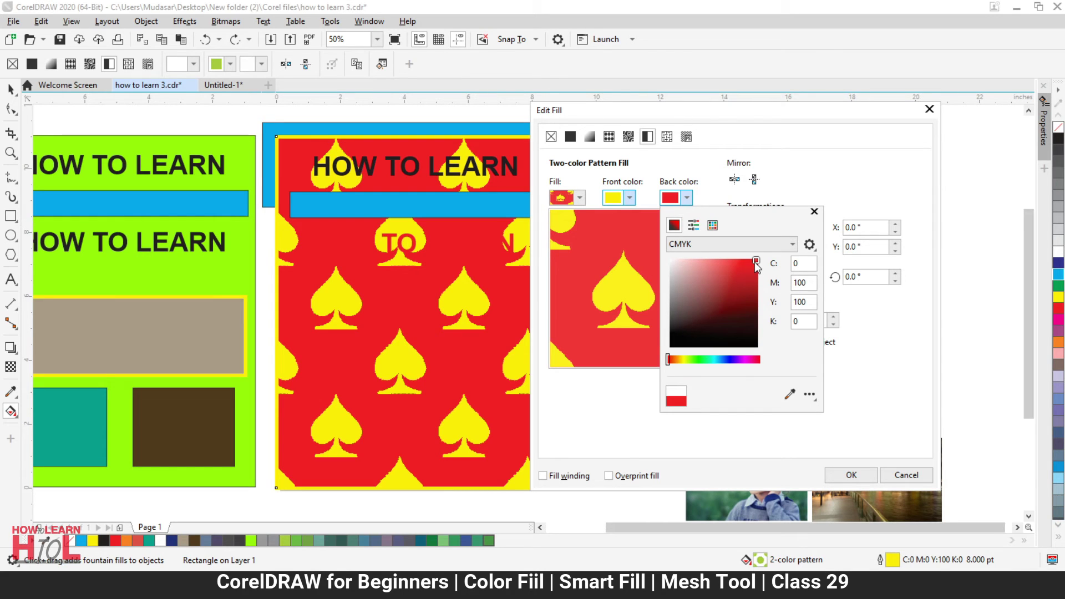
Shrink the spade pattern by setting its fill width and height to 1.0 inch.
{"action": "left_click", "coordinate": [580, 199]}
{"action": "left_click", "coordinate": [579, 199]}
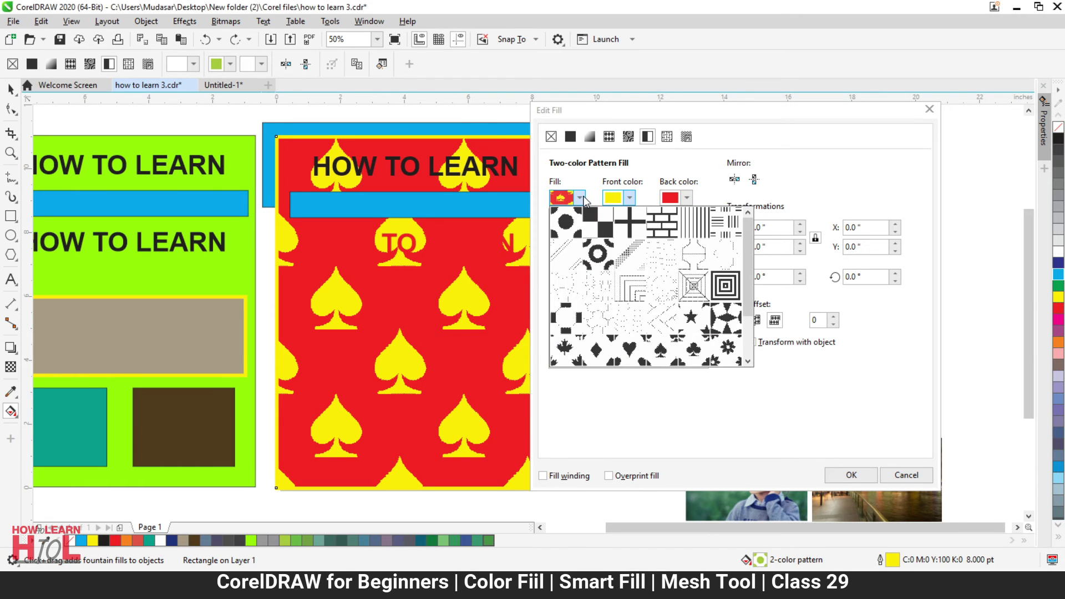
{"action": "left_click", "coordinate": [704, 414]}
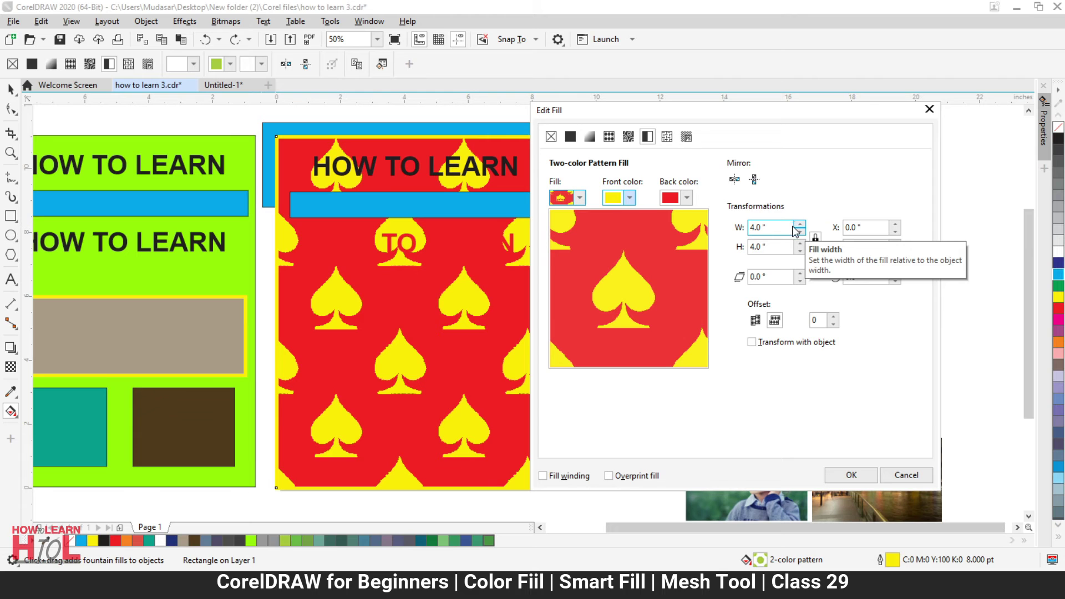
{"action": "left_click", "coordinate": [800, 235]}
{"action": "left_click", "coordinate": [800, 232]}
{"action": "left_click_drag", "start_coordinate": [776, 226], "coordinate": [664, 225]}
{"action": "type", "text": "1"}
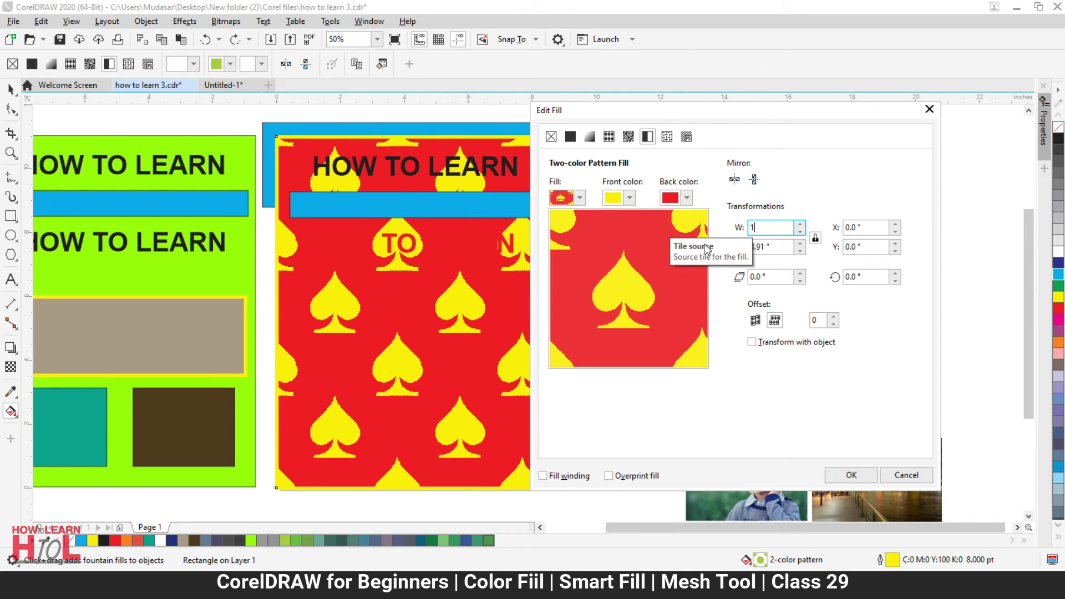
{"action": "left_click", "coordinate": [768, 246]}
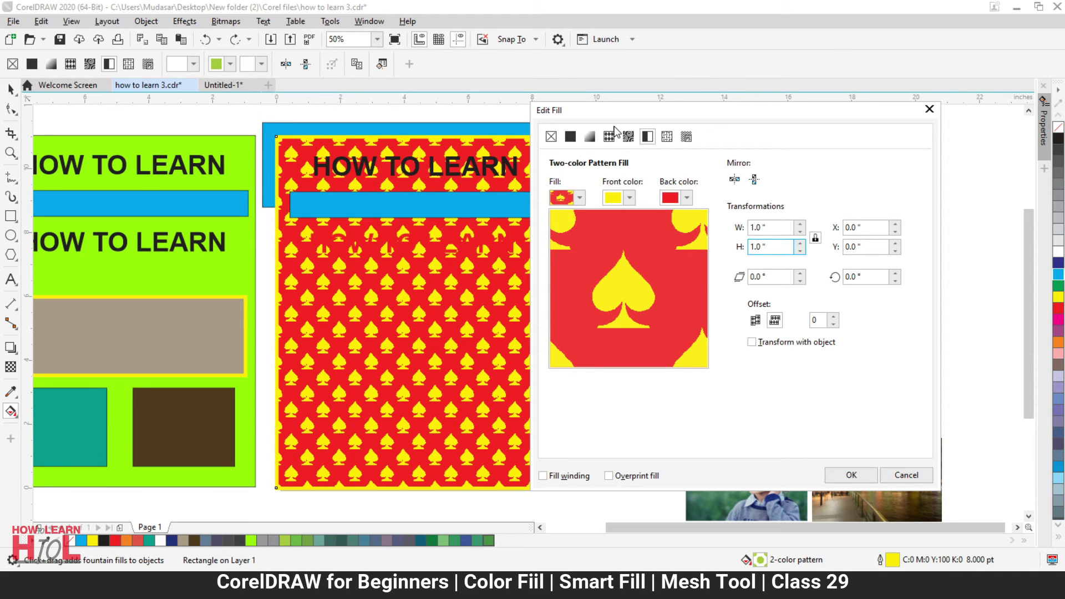
Switch the background to the Aerial clouds texture fill and set its Light color to #A75474.
{"action": "left_click", "coordinate": [667, 137]}
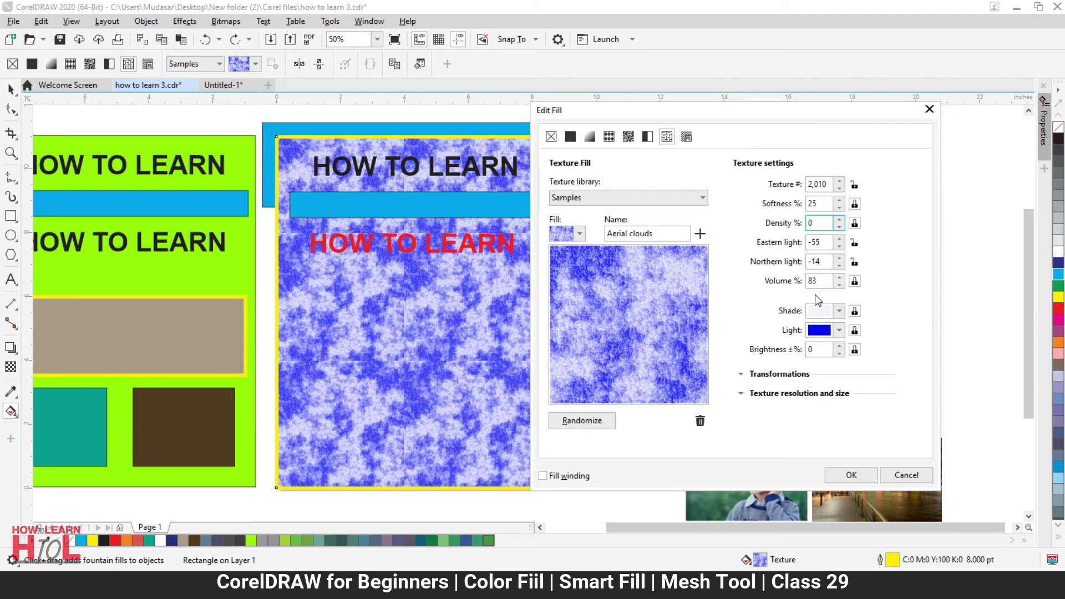
{"action": "left_click", "coordinate": [840, 332]}
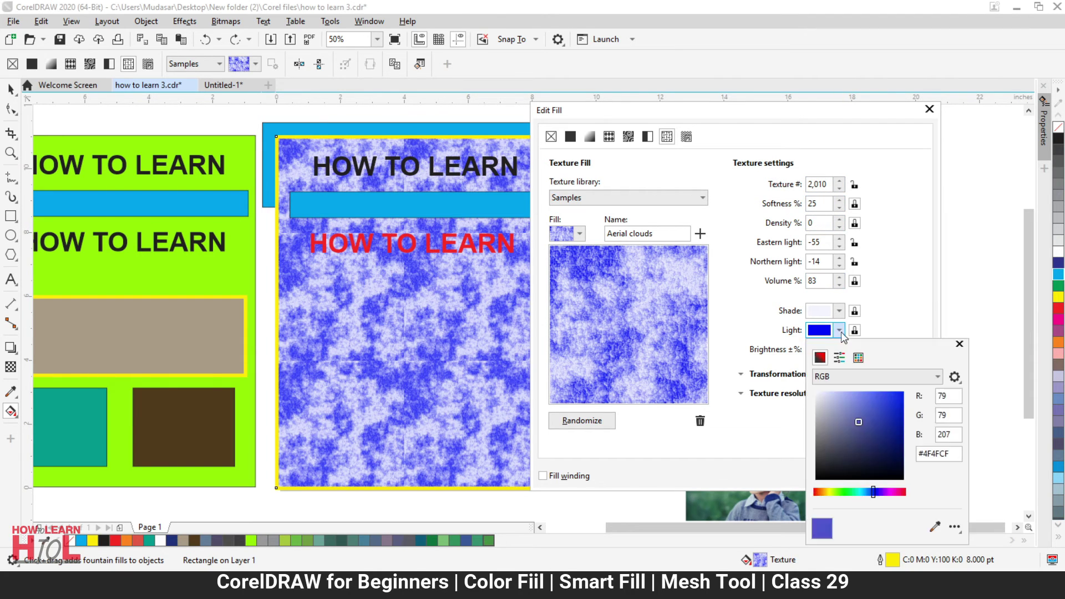
{"action": "left_click", "coordinate": [900, 492]}
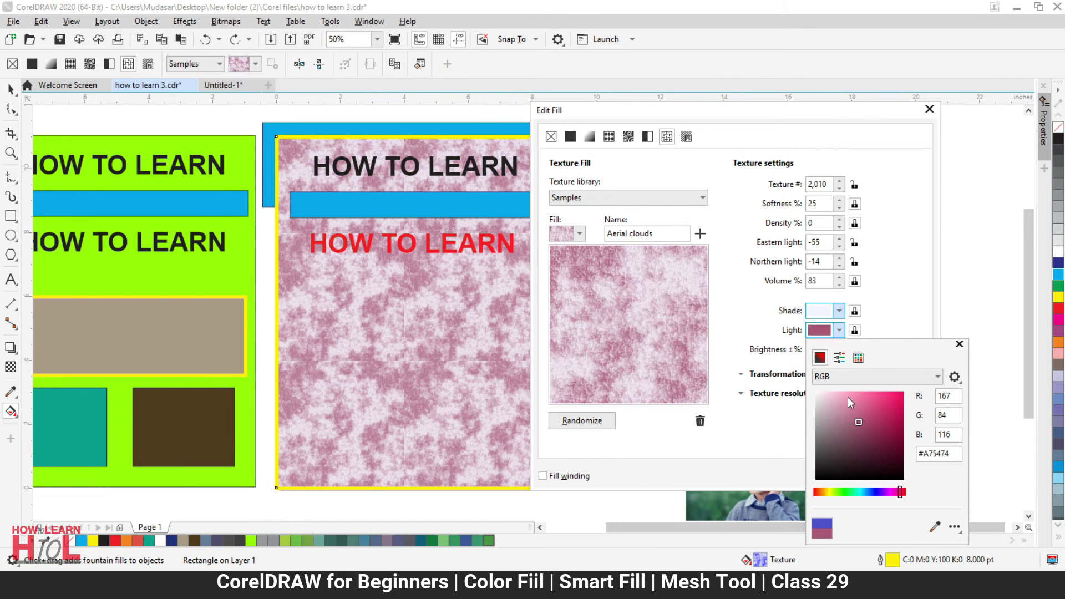
Change the texture library to Samples 8 and choose the Wood Grain texture.
{"action": "left_click", "coordinate": [614, 198]}
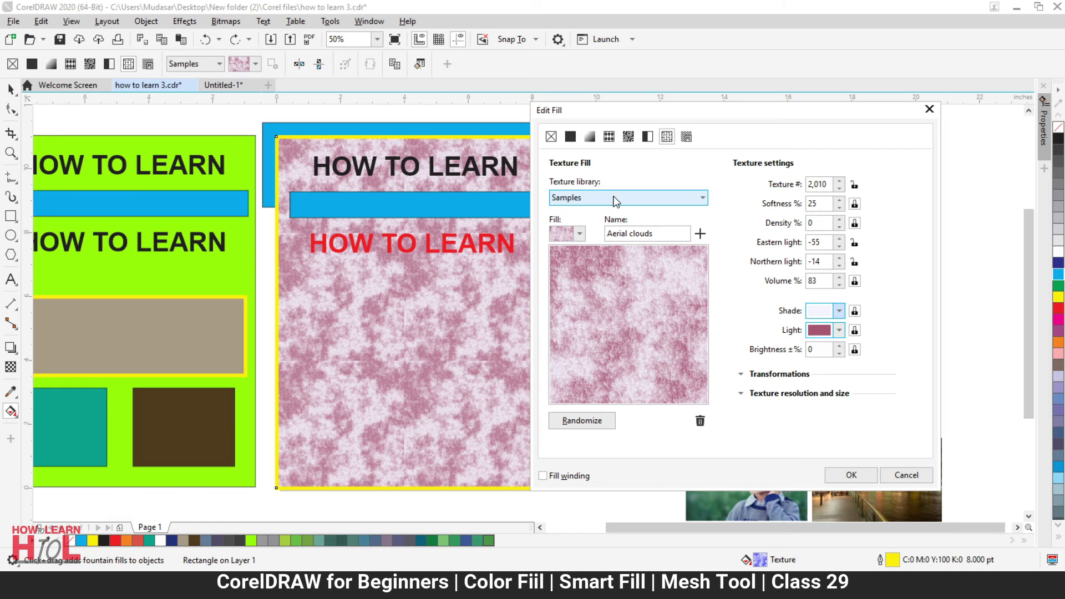
{"action": "left_click", "coordinate": [686, 198]}
{"action": "left_click", "coordinate": [604, 254]}
{"action": "left_click", "coordinate": [580, 234]}
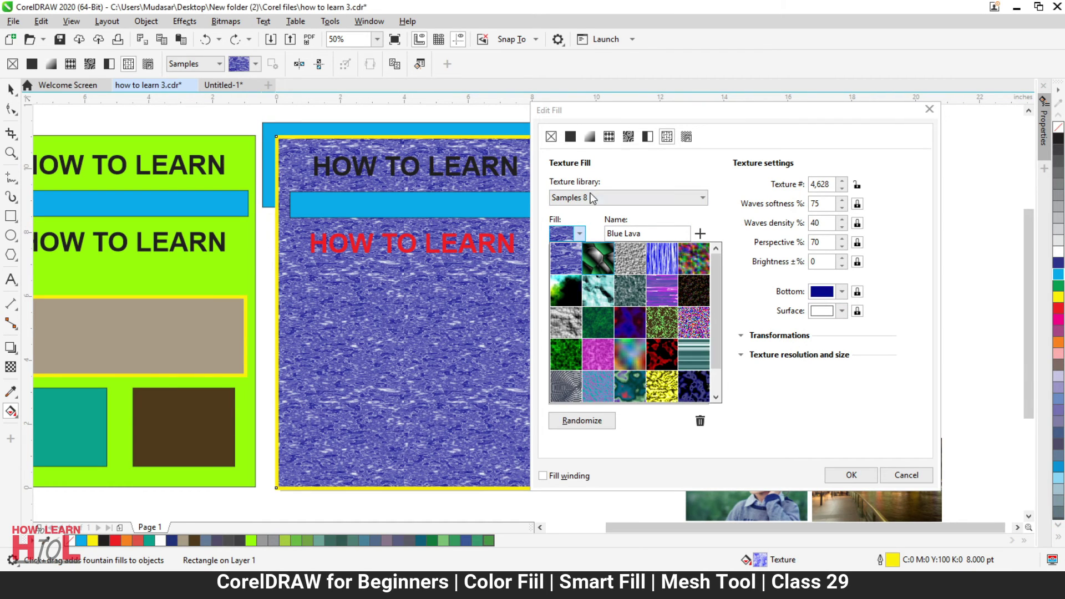
{"action": "left_click_drag", "start_coordinate": [715, 288], "coordinate": [714, 326]}
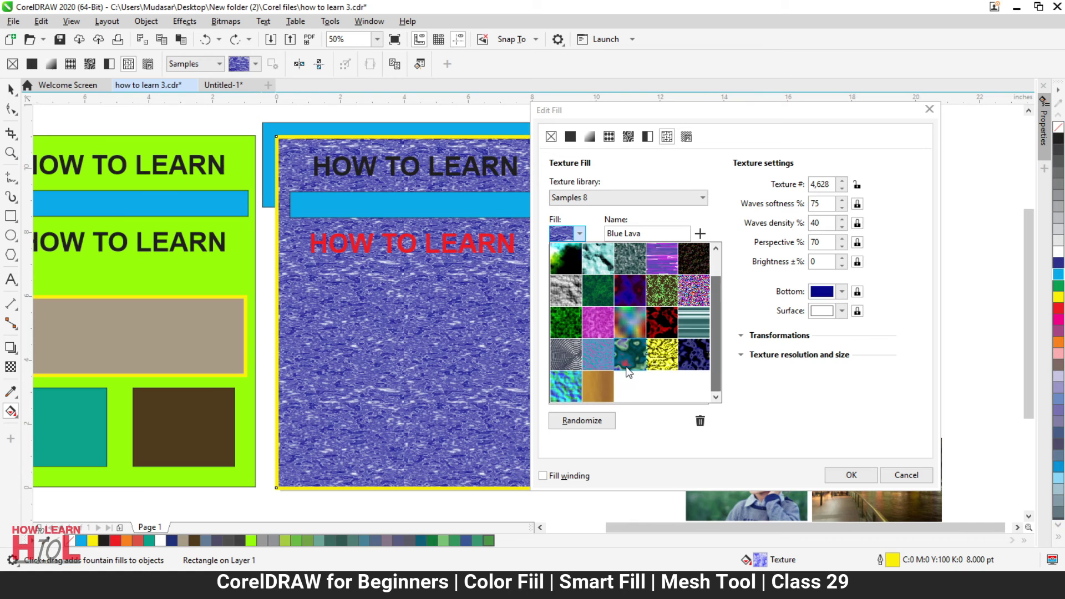
{"action": "left_click", "coordinate": [598, 386]}
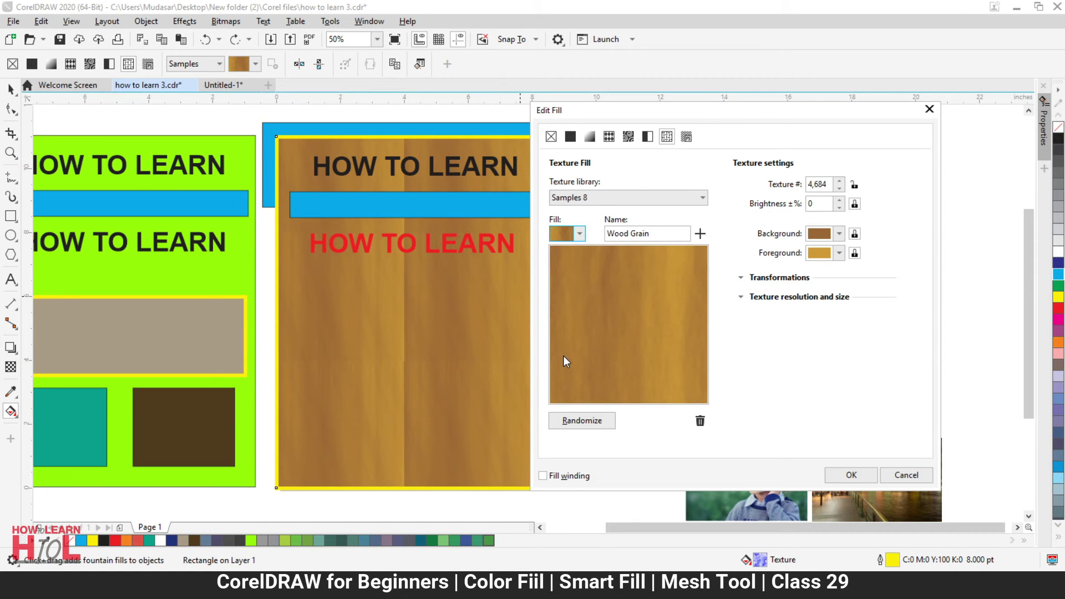
Examine the Wood Grain texture's background color, transformation, and texture resolution and size settings.
{"action": "left_click", "coordinate": [839, 235]}
{"action": "left_click", "coordinate": [908, 209]}
{"action": "left_click", "coordinate": [742, 278]}
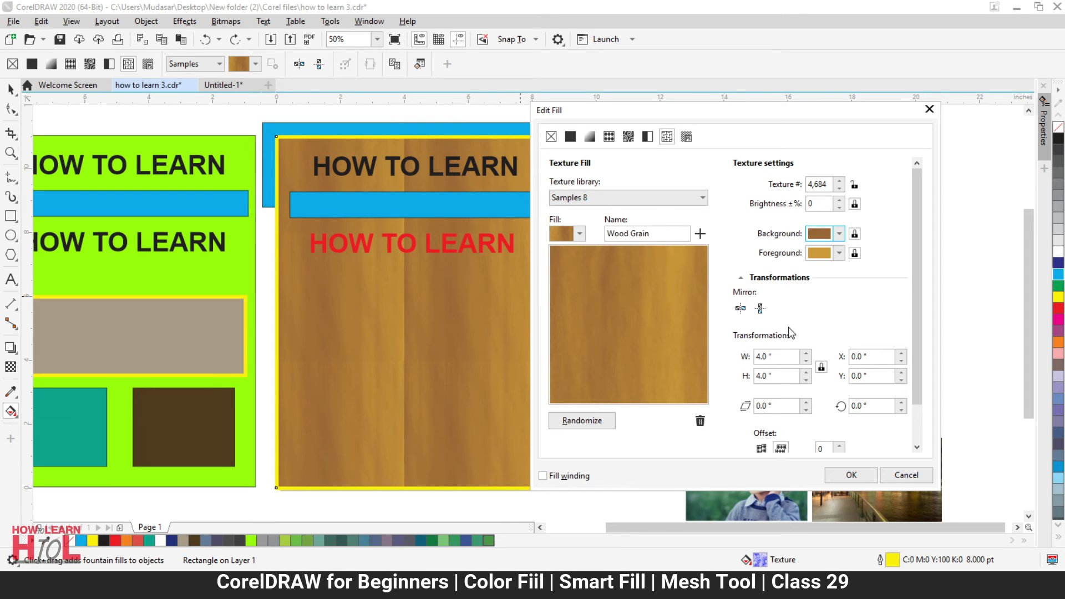
{"action": "scroll", "coordinate": [921, 344], "scroll_direction": "down", "scroll_amount": 2}
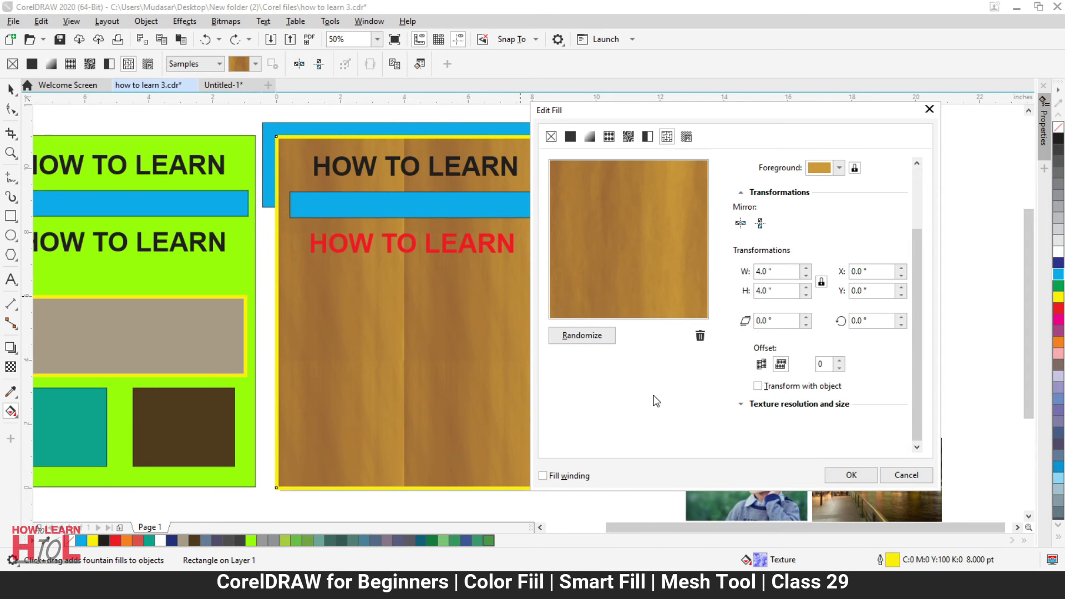
{"action": "left_click", "coordinate": [740, 405]}
{"action": "scroll", "coordinate": [672, 408], "scroll_direction": "up", "scroll_amount": 2}
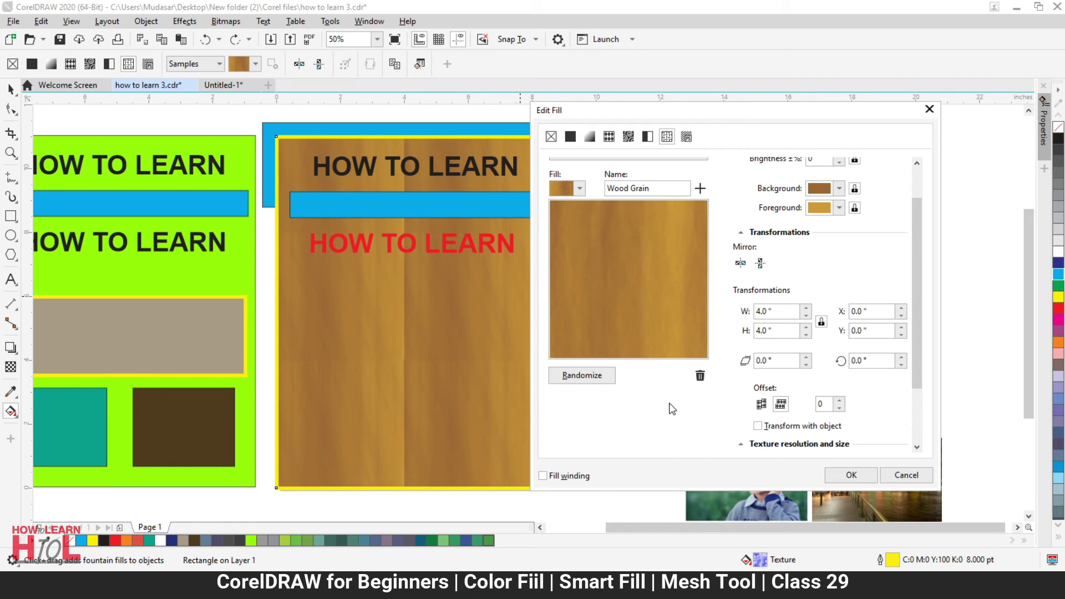
{"action": "scroll", "coordinate": [673, 409], "scroll_direction": "up", "scroll_amount": 2}
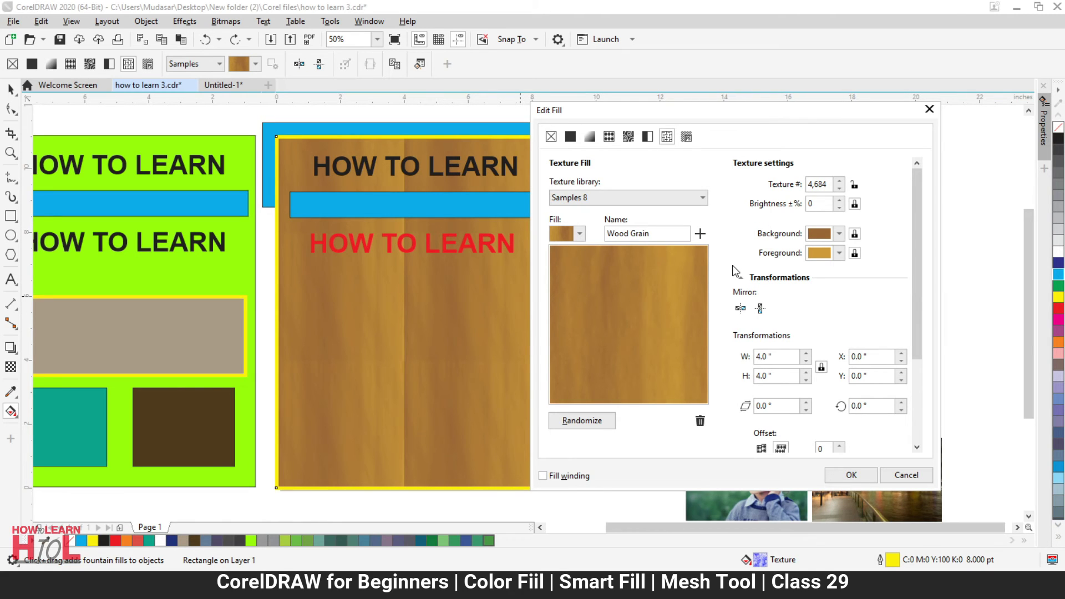
Switch the background to a PostScript fill, try the Birds texture, and choose Bricks.
{"action": "left_click", "coordinate": [687, 138]}
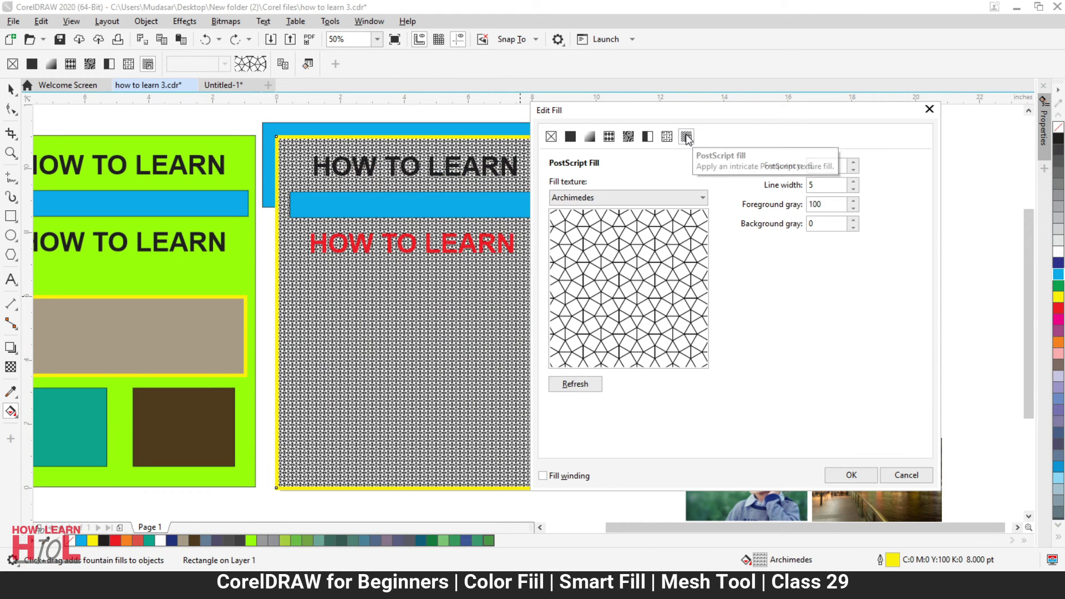
{"action": "left_click", "coordinate": [648, 198]}
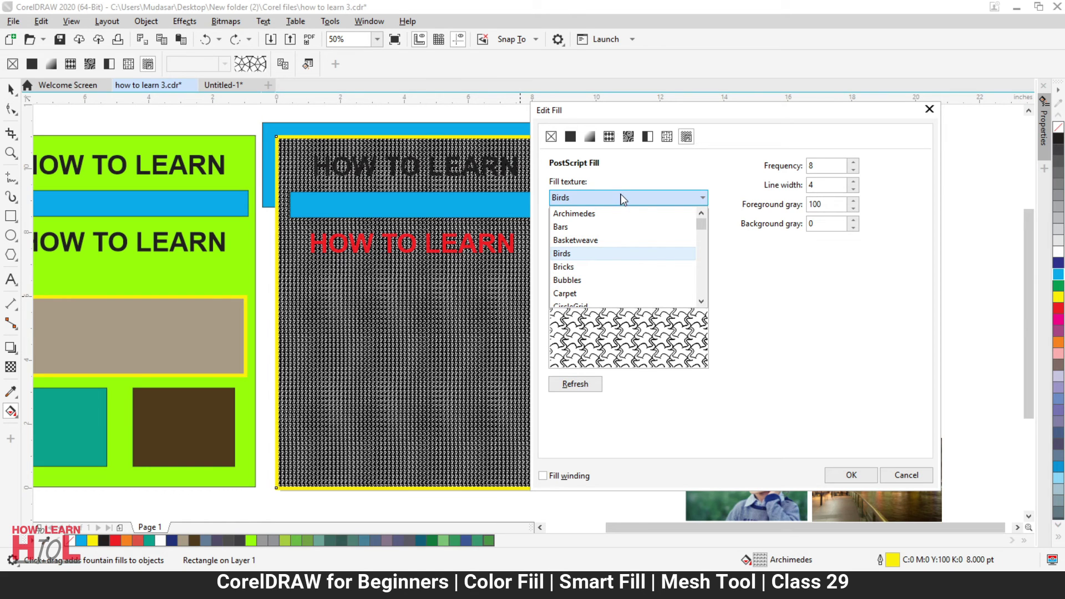
{"action": "left_click", "coordinate": [622, 194]}
{"action": "left_click", "coordinate": [620, 195]}
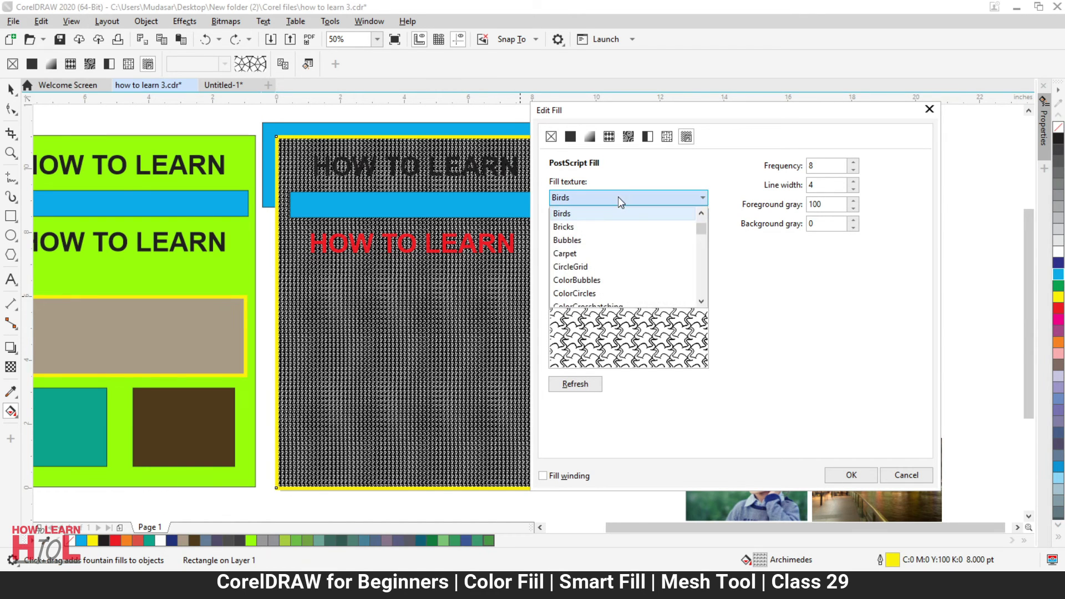
{"action": "left_click", "coordinate": [591, 225]}
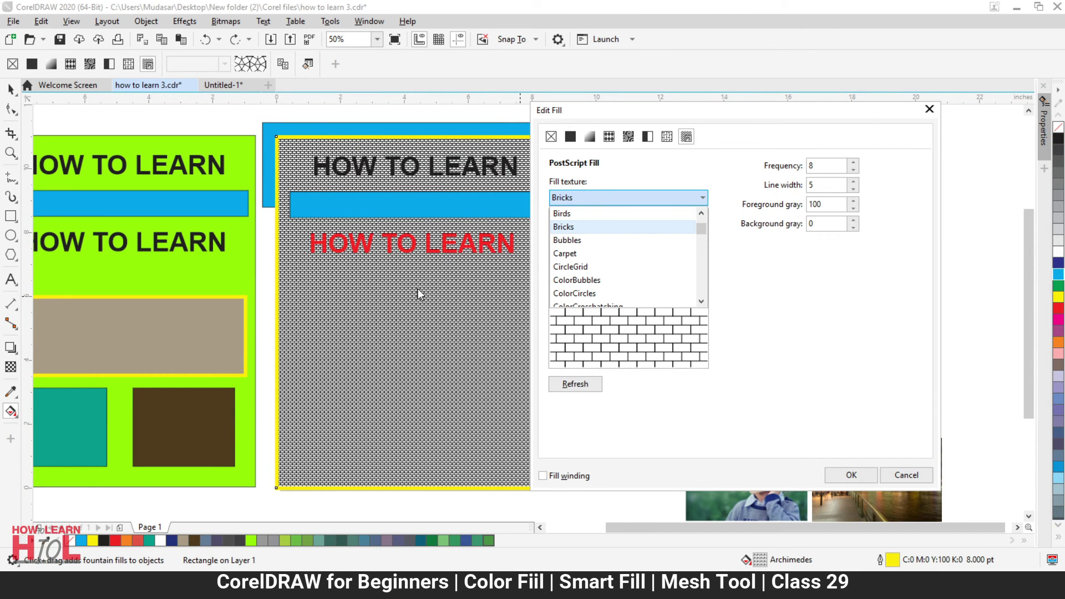
Lower the Bricks PostScript fill's frequency to 0.
{"action": "left_click", "coordinate": [854, 170]}
{"action": "left_click", "coordinate": [854, 169]}
{"action": "left_click", "coordinate": [854, 170]}
{"action": "left_click", "coordinate": [854, 171]}
{"action": "left_click", "coordinate": [855, 171]}
{"action": "left_click", "coordinate": [855, 170]}
{"action": "left_click", "coordinate": [854, 170]}
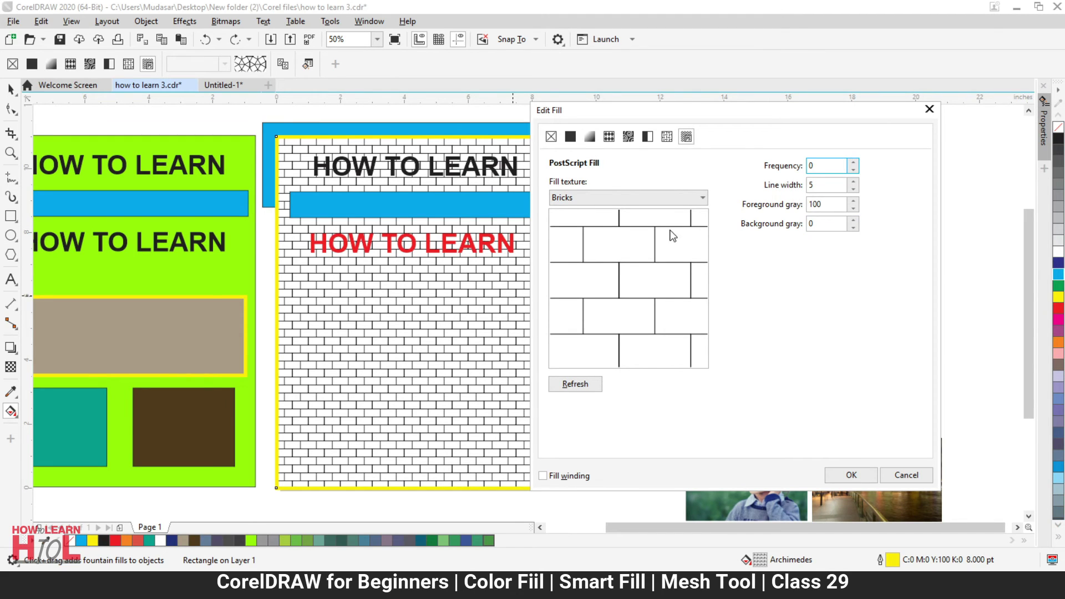
Change the PostScript fill texture to Squares, lower its frequency to 0, and apply the fill to the background.
{"action": "left_click", "coordinate": [688, 198]}
{"action": "left_click_drag", "start_coordinate": [704, 238], "coordinate": [701, 280]}
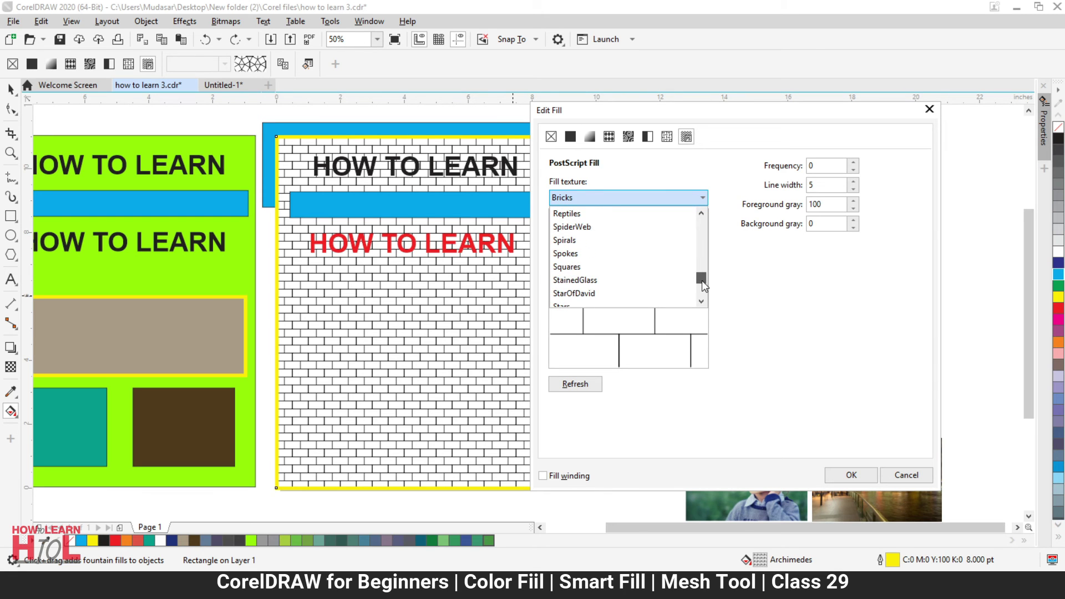
{"action": "left_click", "coordinate": [602, 270]}
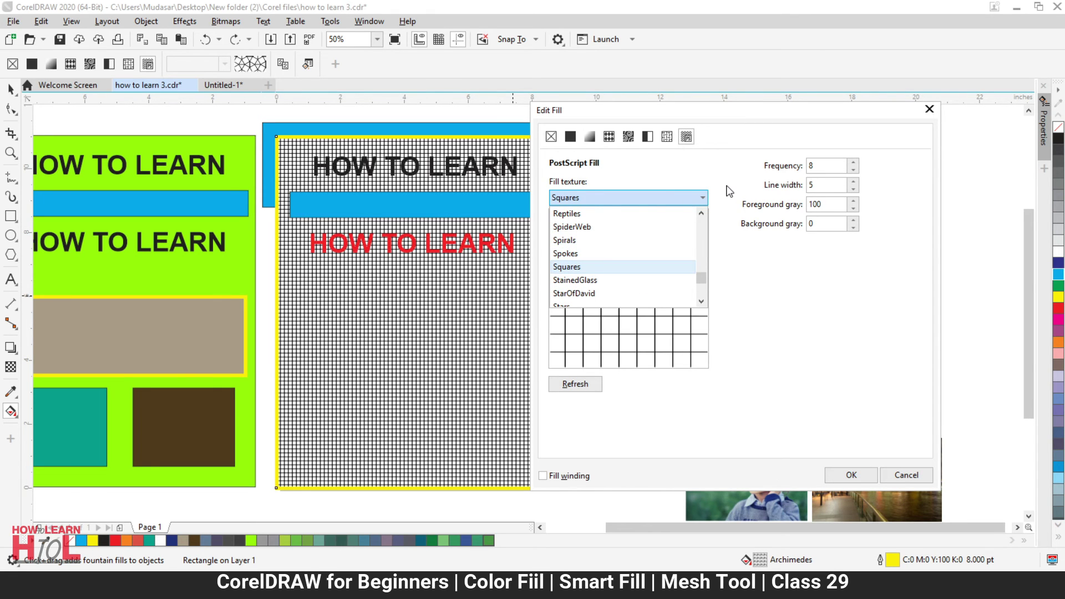
{"action": "left_click", "coordinate": [854, 171]}
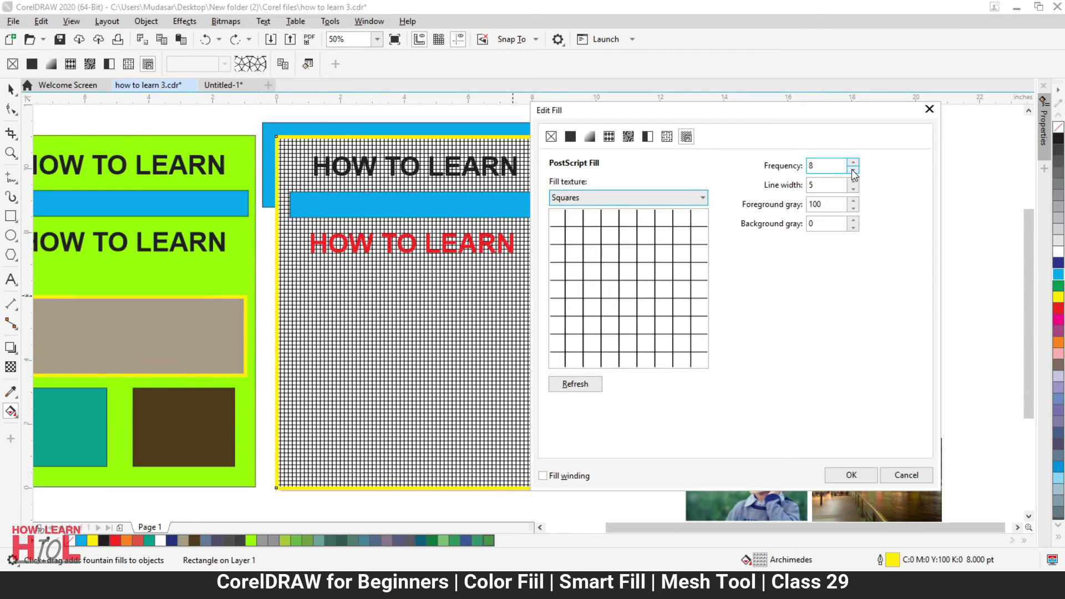
{"action": "left_click", "coordinate": [854, 172]}
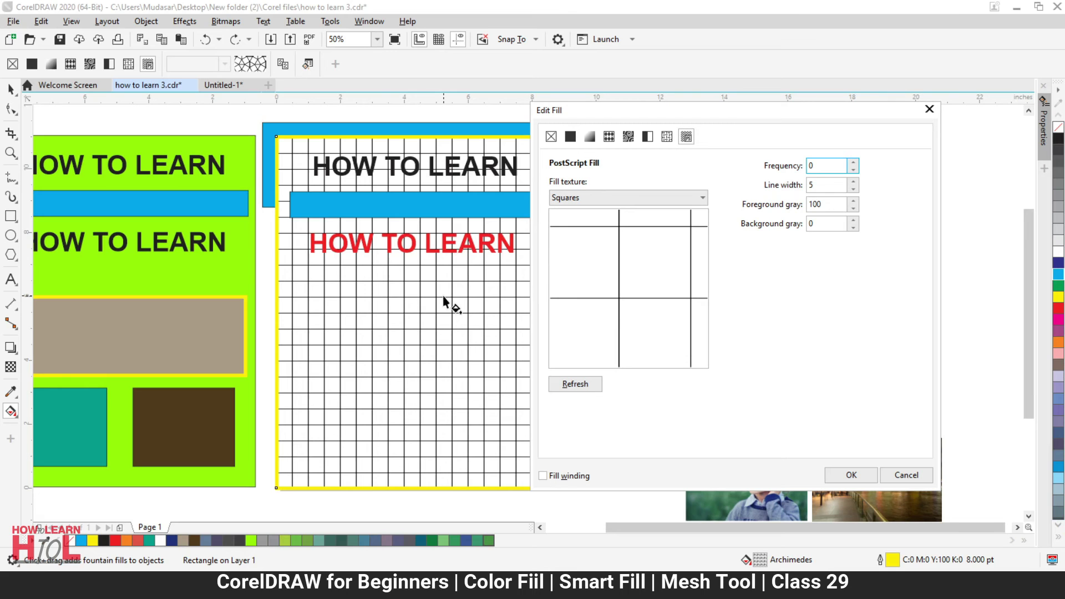
{"action": "left_click", "coordinate": [864, 472]}
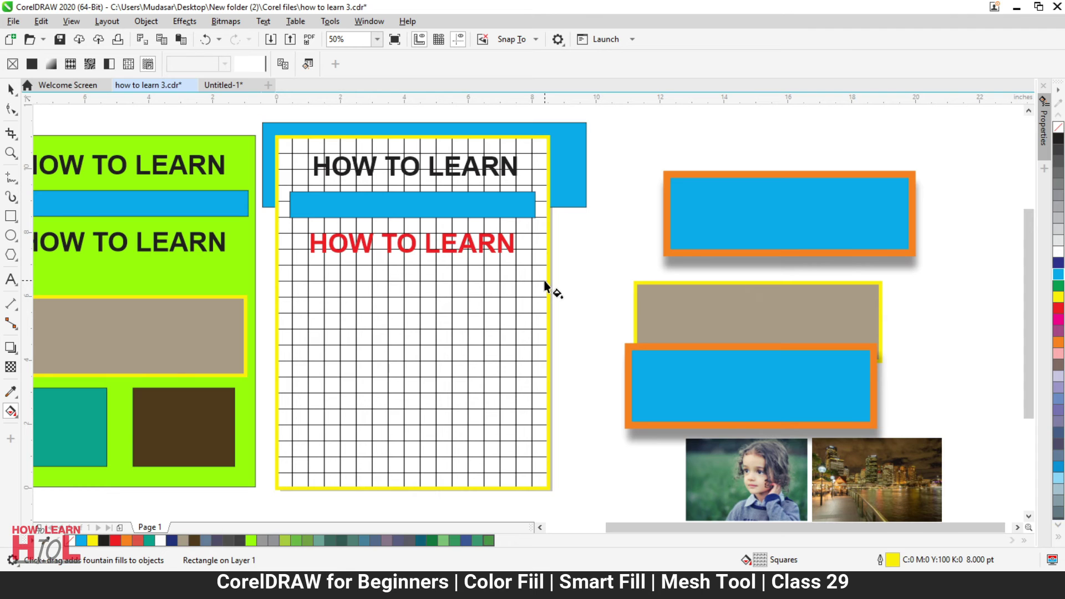
{"action": "scroll", "coordinate": [544, 278], "scroll_direction": "down", "scroll_amount": 2}
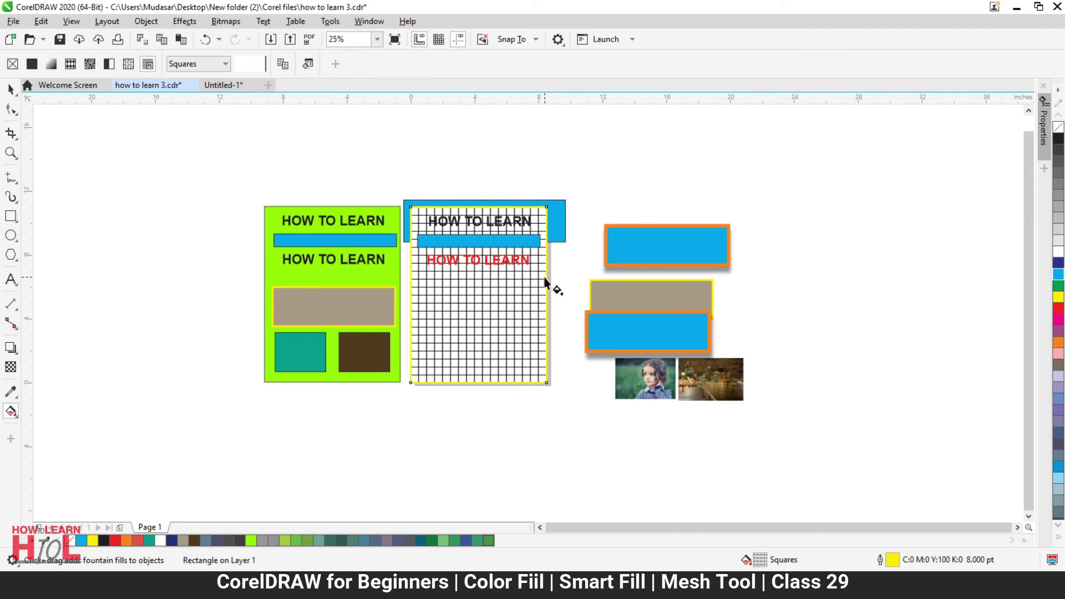
{"action": "scroll", "coordinate": [478, 309], "scroll_direction": "up", "scroll_amount": 2}
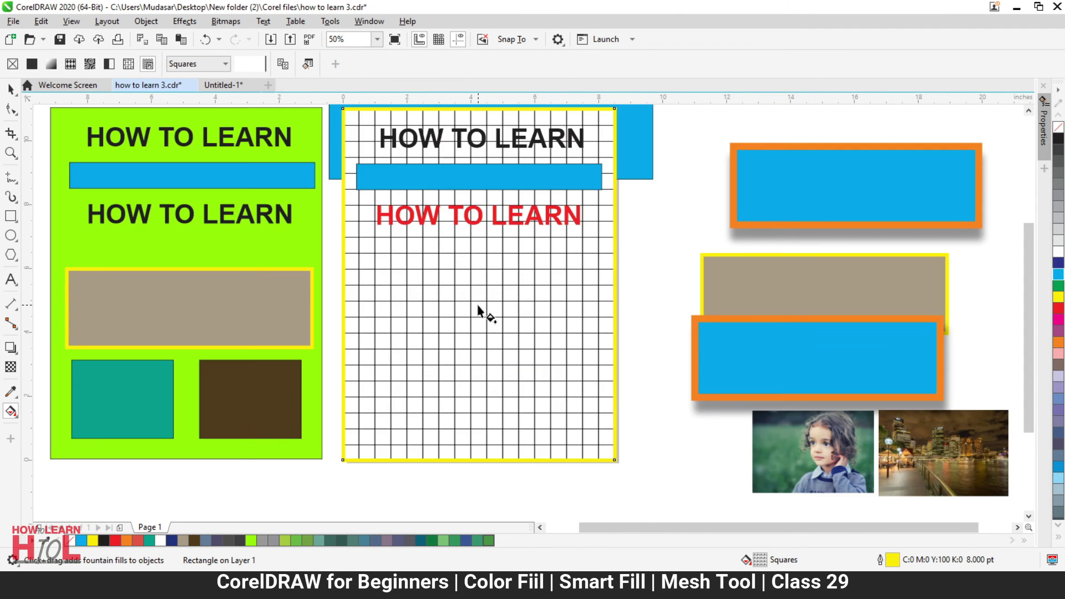
Activate Smart Fill and set its fill color to dark magenta, C33 M100 Y48 K18.
{"action": "scroll", "coordinate": [525, 304], "scroll_direction": "down", "scroll_amount": 2}
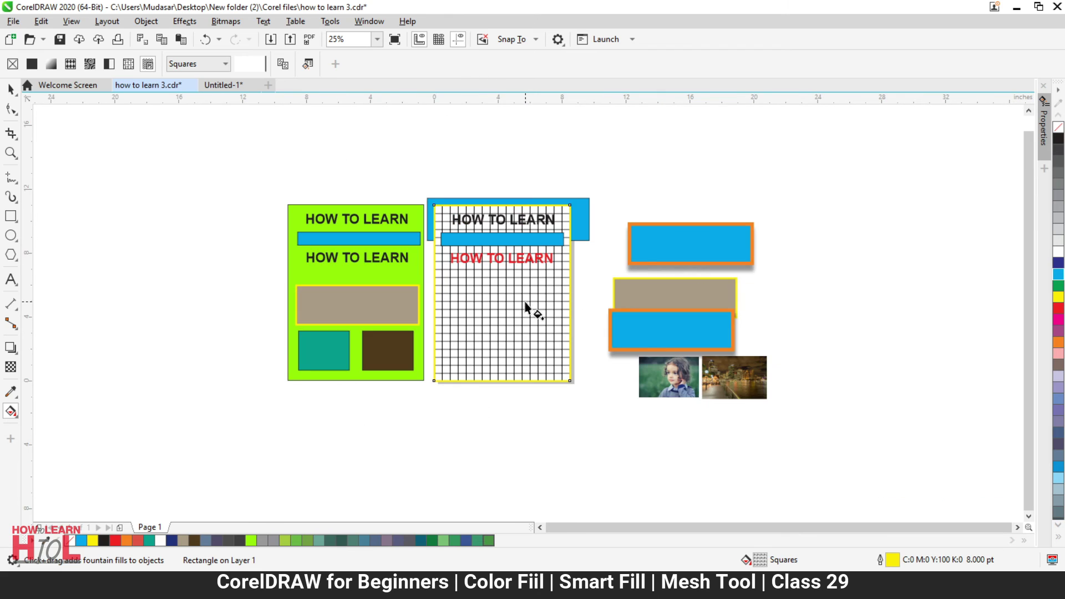
{"action": "left_click", "coordinate": [12, 412]}
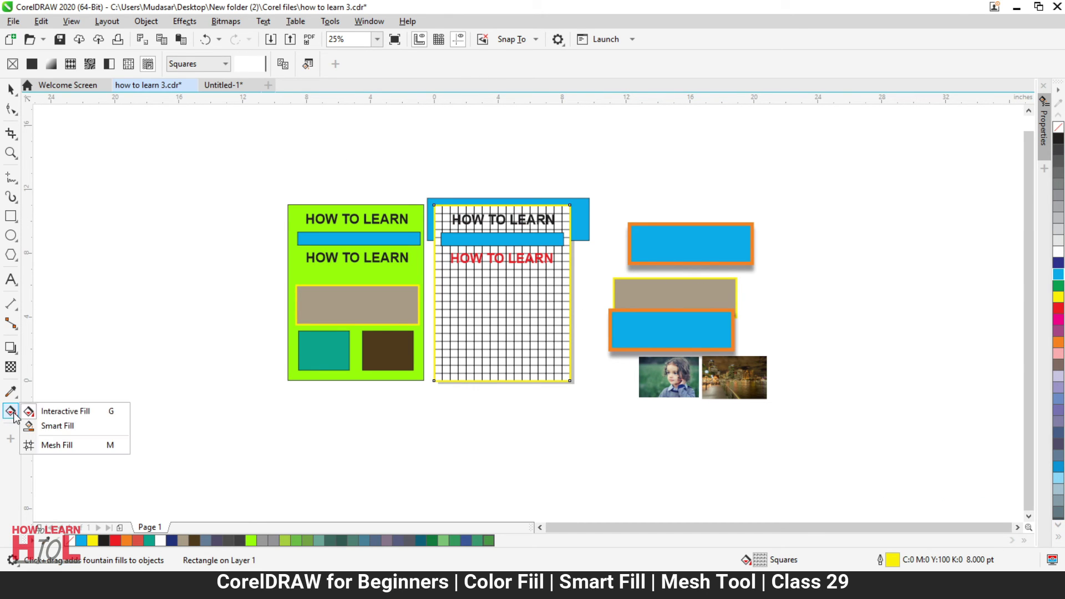
{"action": "left_click", "coordinate": [54, 427]}
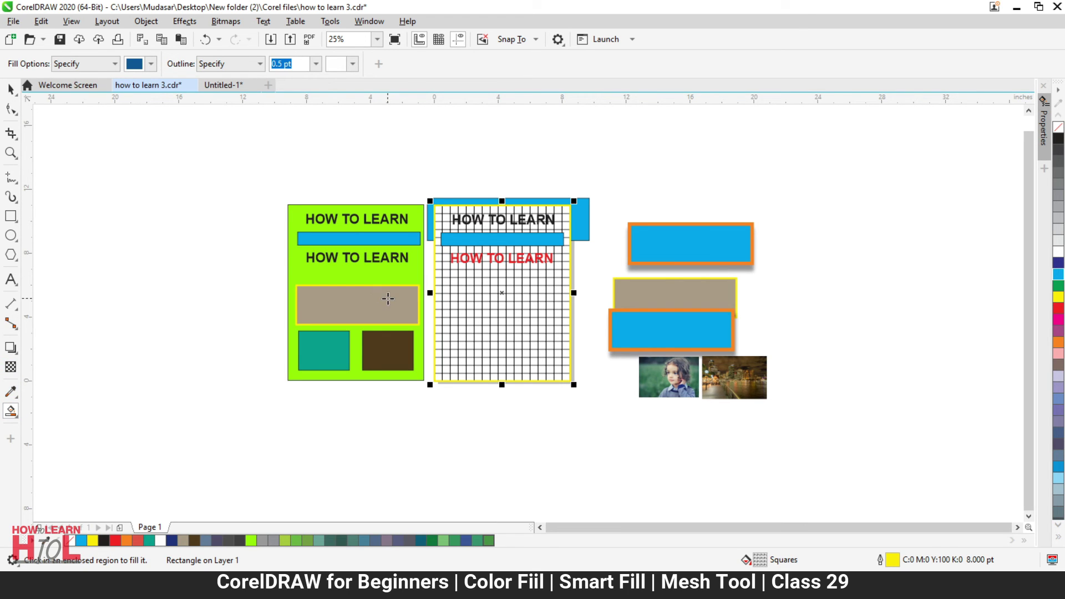
{"action": "scroll", "coordinate": [388, 298], "scroll_direction": "up", "scroll_amount": 2}
{"action": "left_click", "coordinate": [144, 65]}
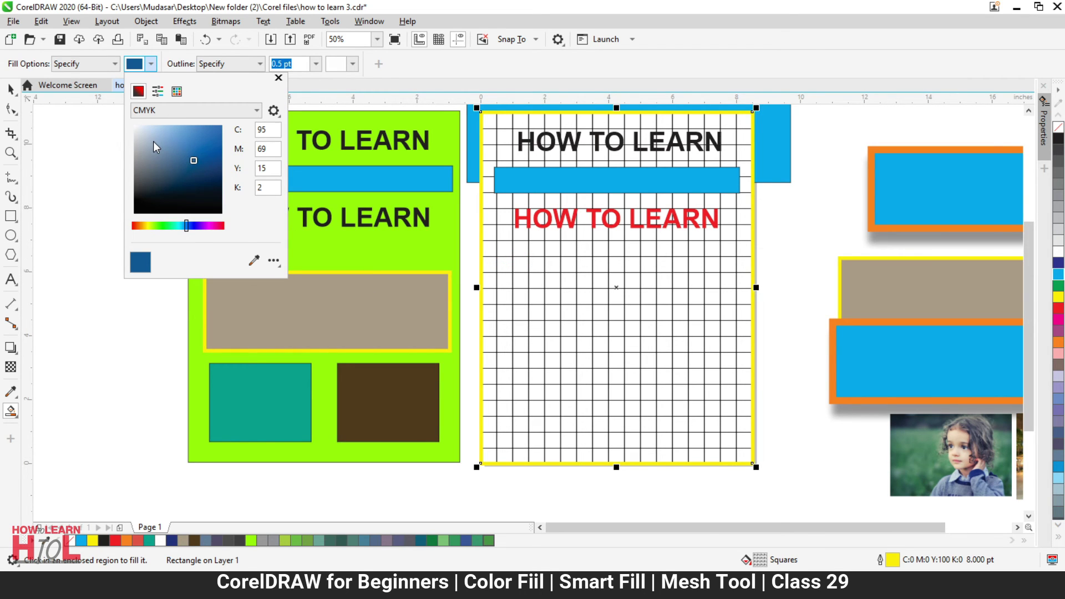
{"action": "left_click", "coordinate": [211, 225]}
{"action": "left_click", "coordinate": [219, 226]}
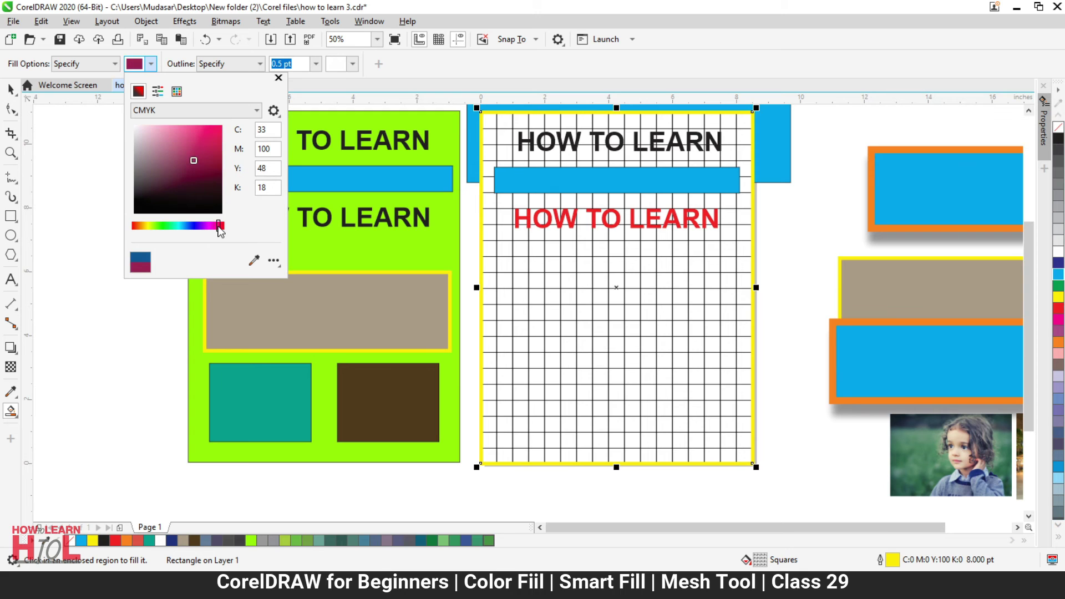
Smart-fill the first page's background, wide rectangle and blue bar, and the gridded page's lower area and blue bar, with dark magenta.
{"action": "left_click", "coordinate": [444, 136]}
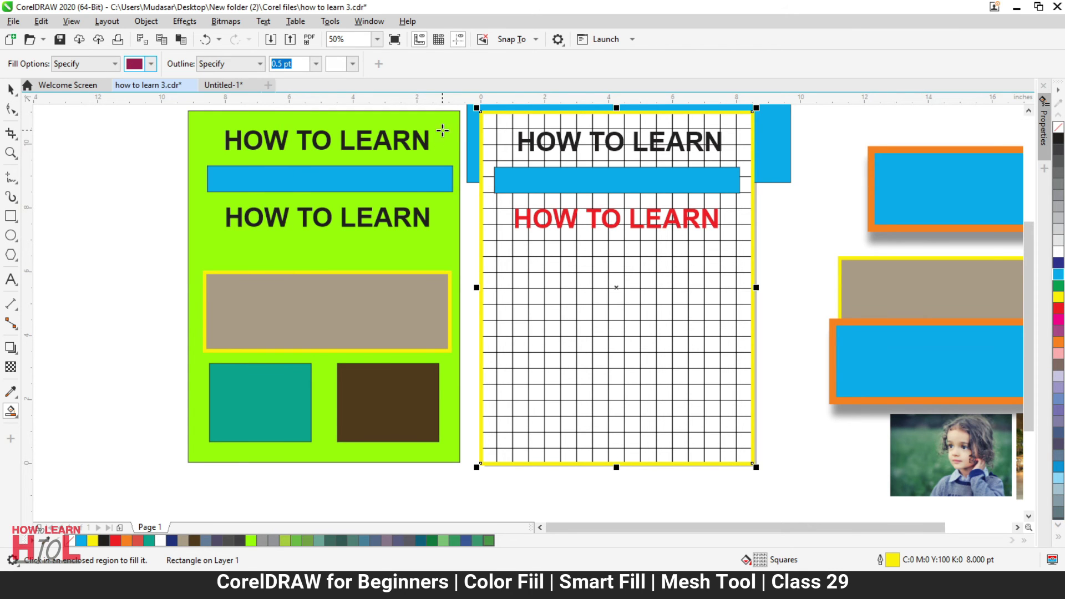
{"action": "left_click", "coordinate": [367, 238]}
{"action": "left_click", "coordinate": [388, 306]}
{"action": "left_click", "coordinate": [402, 189]}
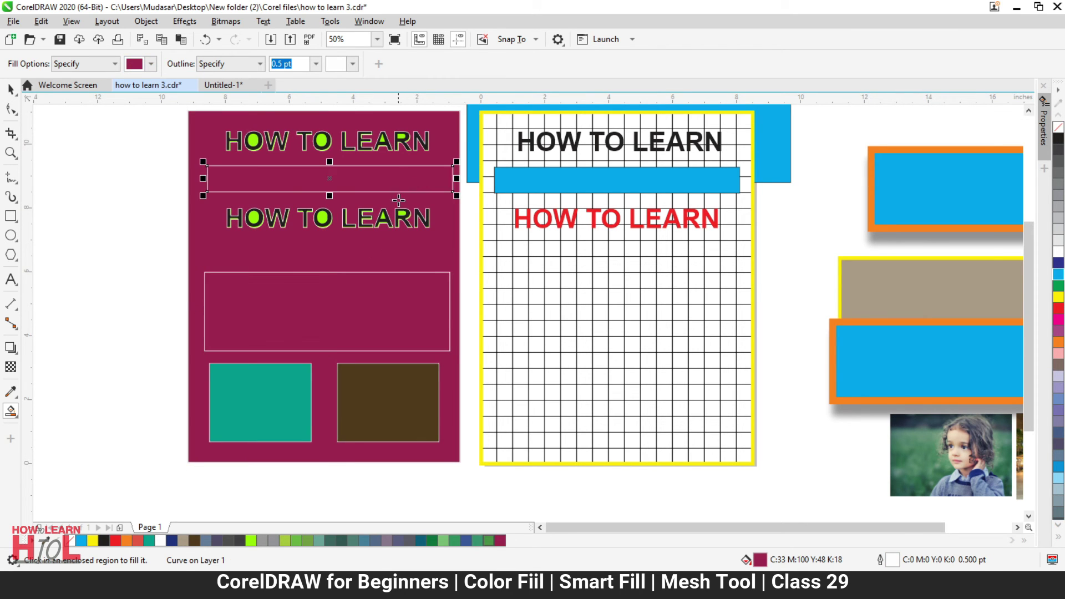
{"action": "left_click", "coordinate": [556, 207]}
{"action": "left_click", "coordinate": [556, 180]}
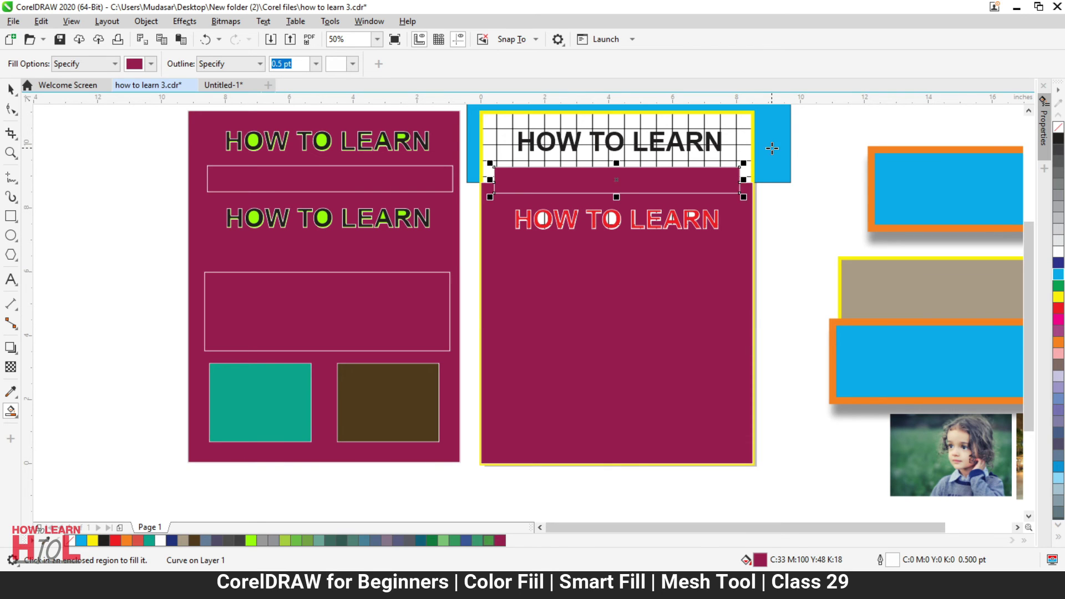
Smart-fill the blue shape behind the second page, the three off-page rectangles and the first page's two small rectangles with dark magenta.
{"action": "left_click", "coordinate": [771, 148]}
{"action": "left_click", "coordinate": [949, 178]}
{"action": "left_click", "coordinate": [915, 288]}
{"action": "left_click", "coordinate": [896, 384]}
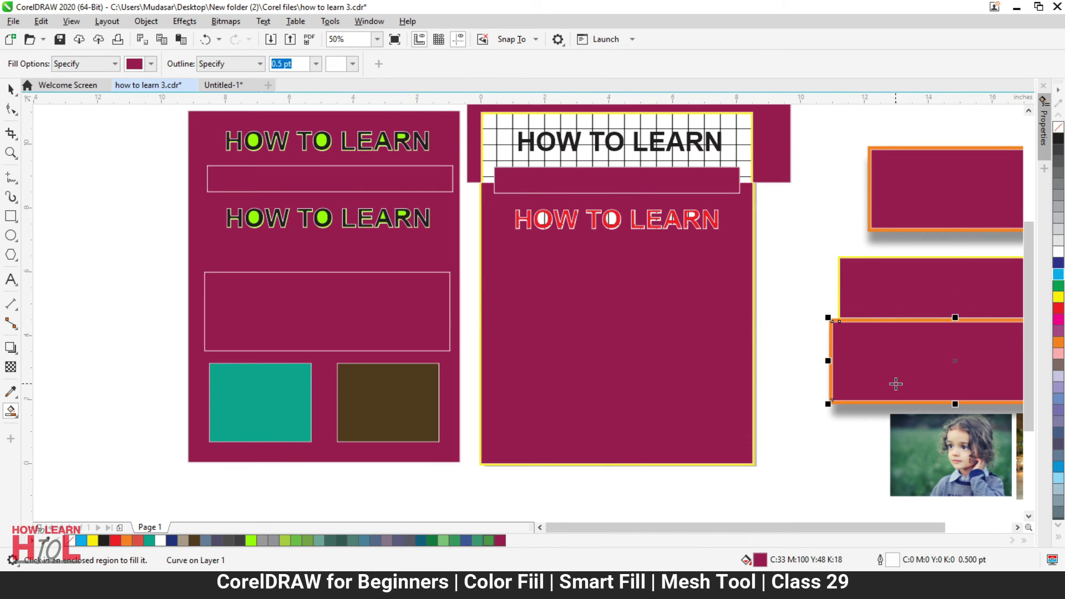
{"action": "left_click", "coordinate": [378, 389]}
{"action": "left_click", "coordinate": [301, 394]}
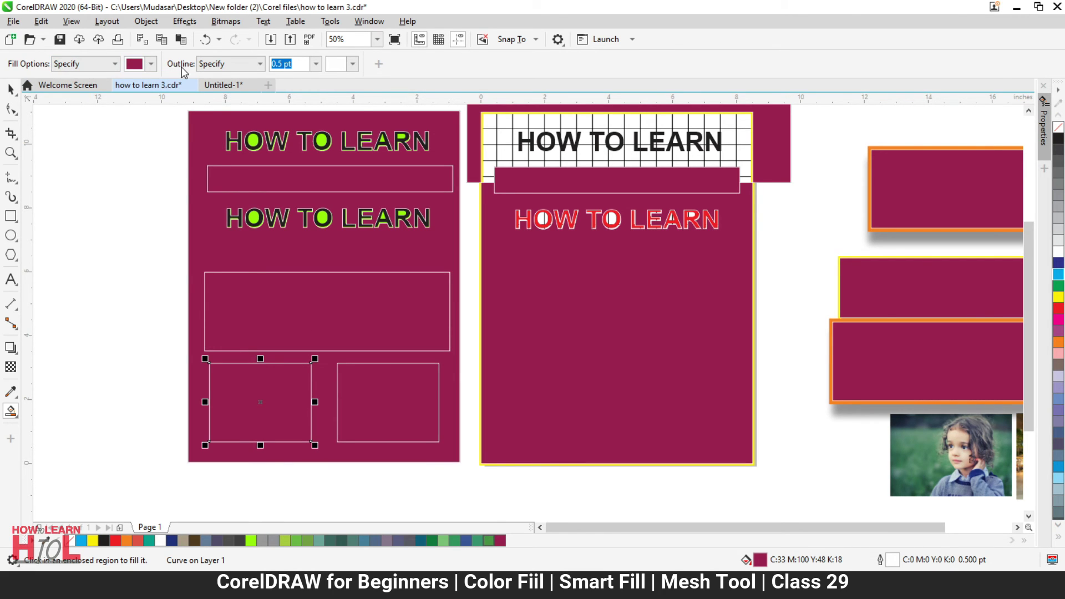
Refill the first page's rectangles with Smart Fill and set its outline color to yellow, C11 M0 Y100 K0.
{"action": "left_click", "coordinate": [352, 64]}
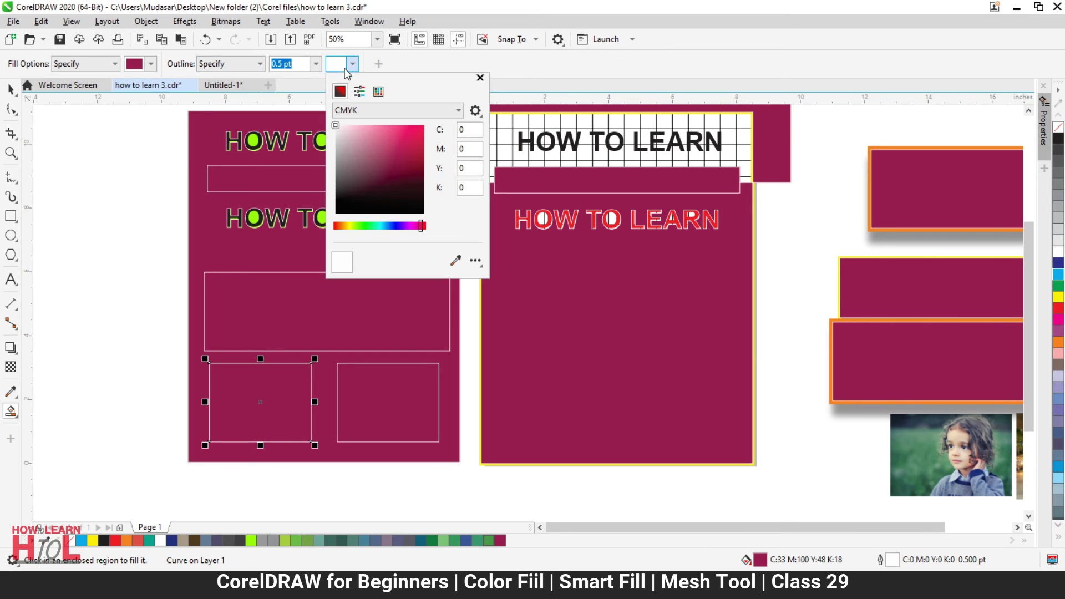
{"action": "left_click", "coordinate": [349, 227]}
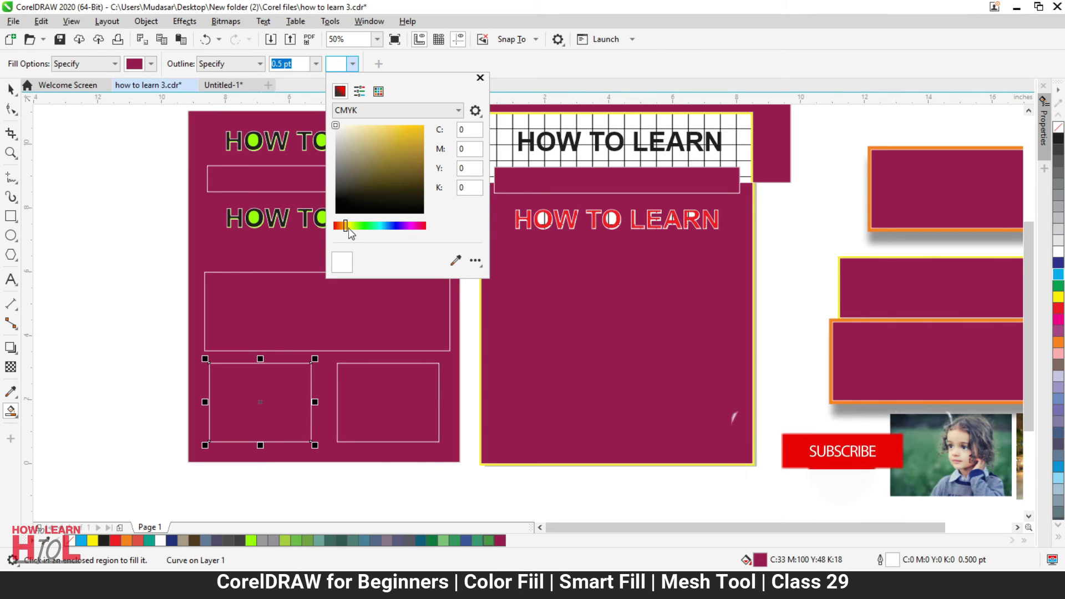
{"action": "left_click", "coordinate": [335, 315]}
{"action": "left_click", "coordinate": [328, 289]}
{"action": "left_click", "coordinate": [265, 367]}
{"action": "left_click", "coordinate": [354, 380]}
{"action": "left_click", "coordinate": [330, 298]}
{"action": "left_click", "coordinate": [354, 65]}
{"action": "left_click", "coordinate": [353, 64]}
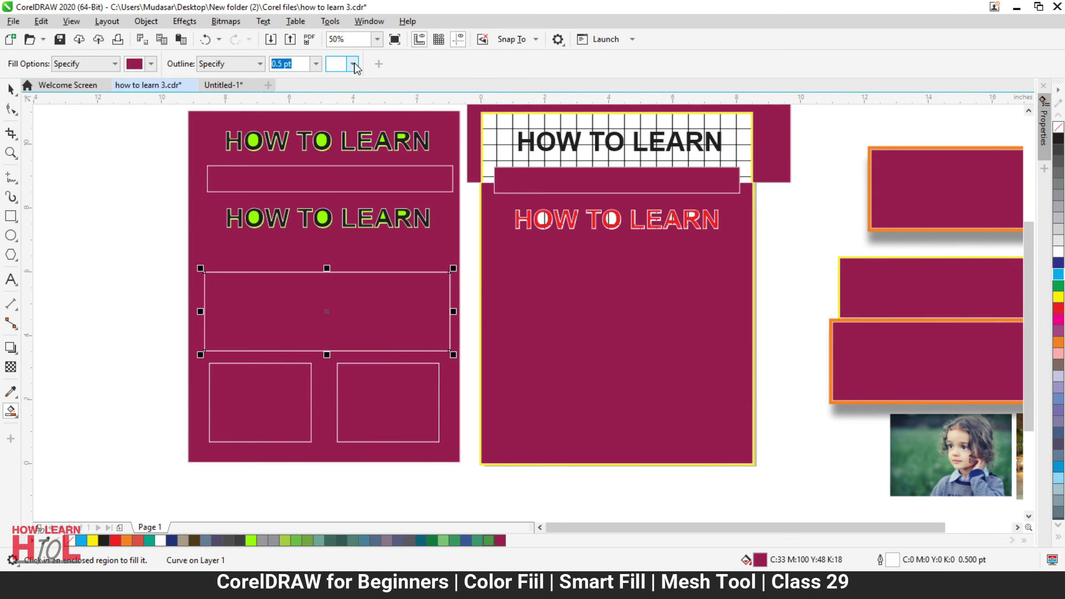
{"action": "left_click", "coordinate": [353, 64]}
{"action": "left_click", "coordinate": [422, 127]}
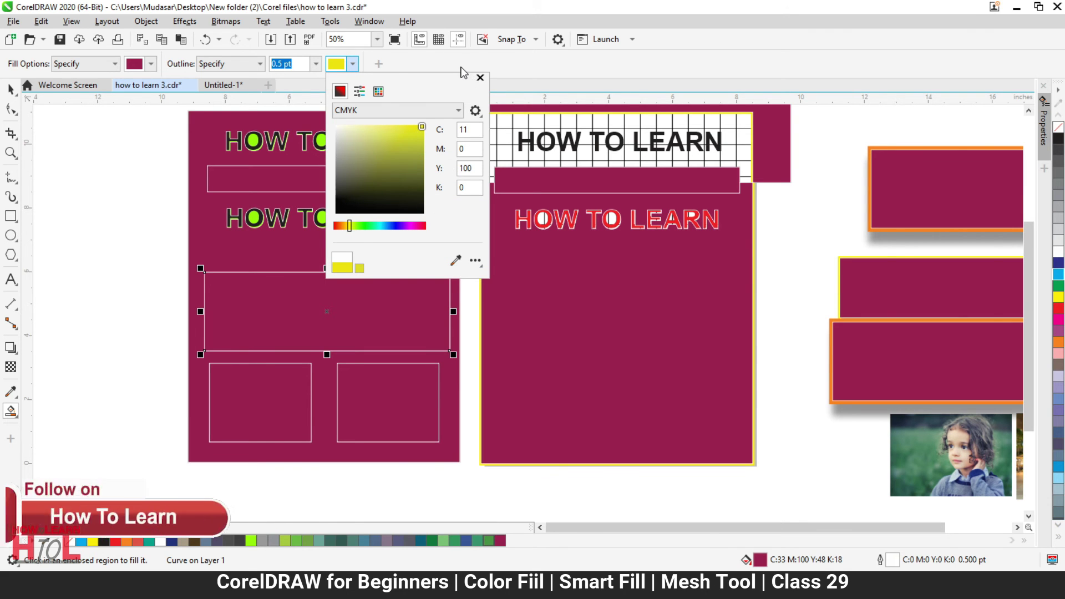
Smart-fill the first page's upper bar, wide rectangle and the small rectangle nearer the second page using the 0.5 pt yellow outline.
{"action": "left_click", "coordinate": [535, 67]}
{"action": "left_click", "coordinate": [409, 179]}
{"action": "left_click", "coordinate": [381, 301]}
{"action": "left_click", "coordinate": [397, 392]}
{"action": "scroll", "coordinate": [394, 388], "scroll_direction": "up", "scroll_amount": 3}
{"action": "scroll", "coordinate": [394, 387], "scroll_direction": "up", "scroll_amount": 3}
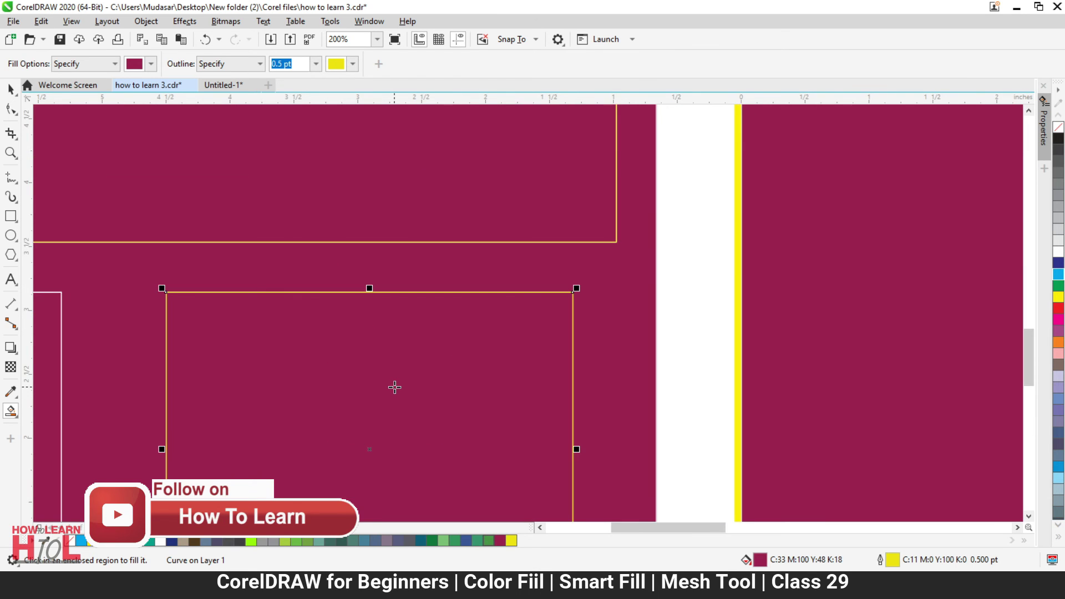
{"action": "scroll", "coordinate": [497, 327], "scroll_direction": "up", "scroll_amount": 3}
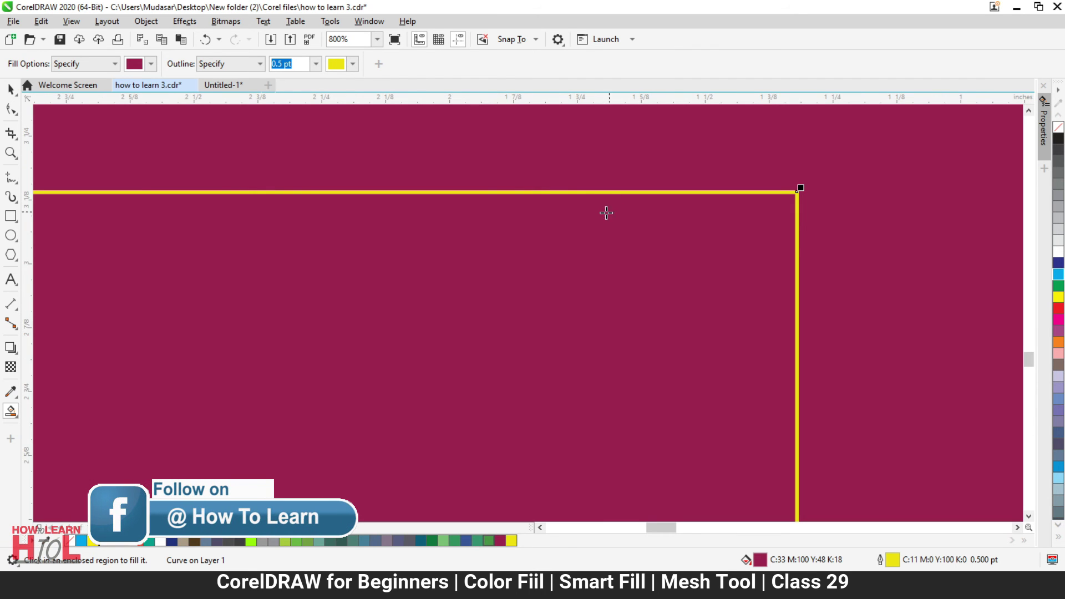
{"action": "scroll", "coordinate": [488, 308], "scroll_direction": "down", "scroll_amount": 2}
{"action": "scroll", "coordinate": [489, 309], "scroll_direction": "down", "scroll_amount": 4}
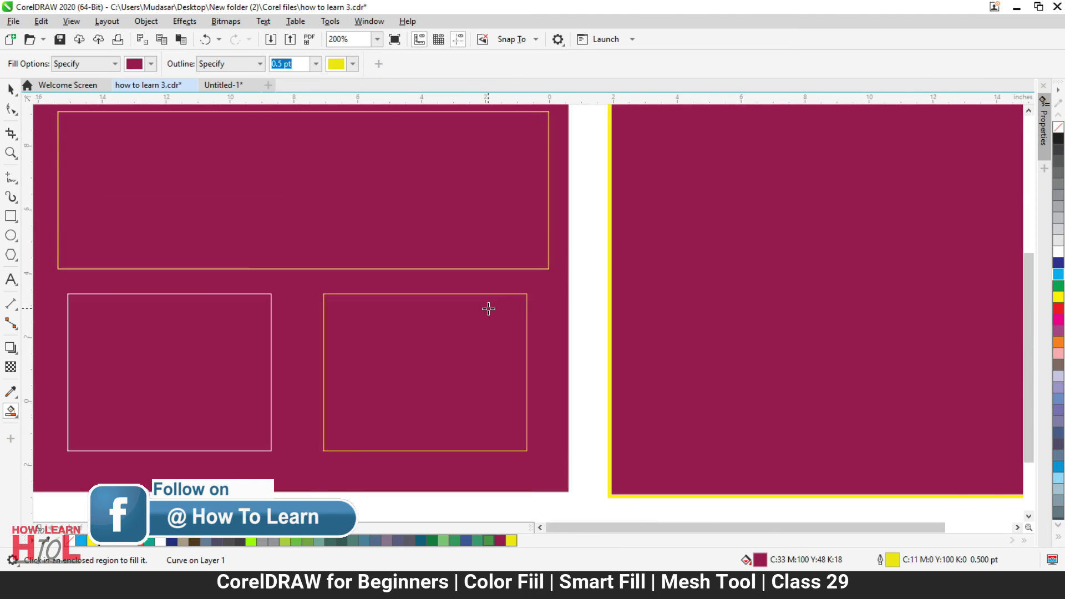
Apply the yellow-outlined Smart Fill to the remaining small rectangle, the second page, the wide rectangle and the first page's background.
{"action": "left_click", "coordinate": [326, 316]}
{"action": "left_click", "coordinate": [622, 274]}
{"action": "left_click", "coordinate": [453, 237]}
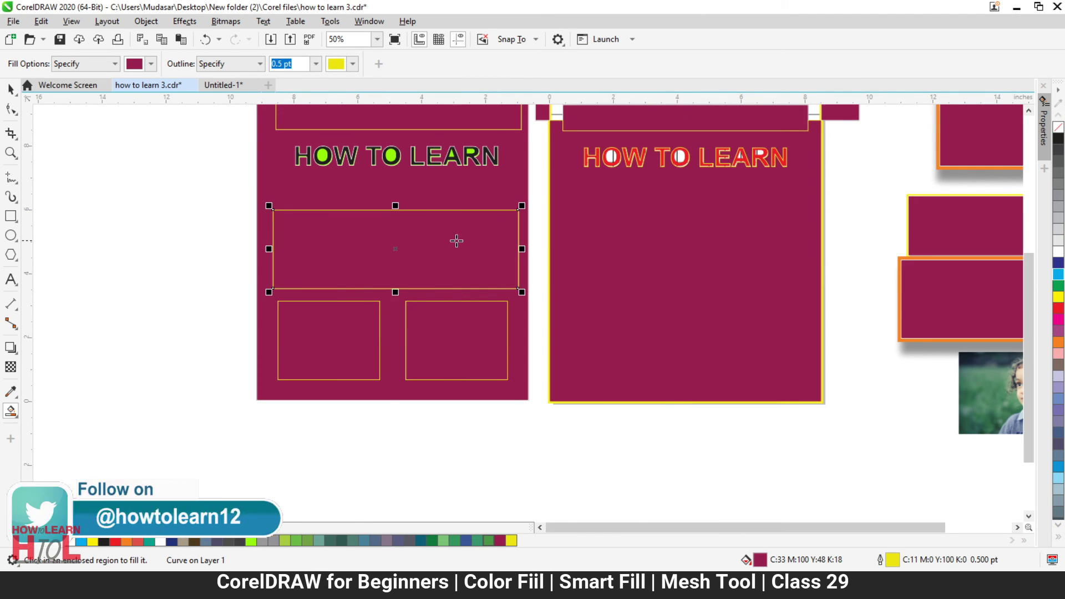
{"action": "left_click", "coordinate": [459, 178]}
{"action": "scroll", "coordinate": [488, 299], "scroll_direction": "up", "scroll_amount": 1}
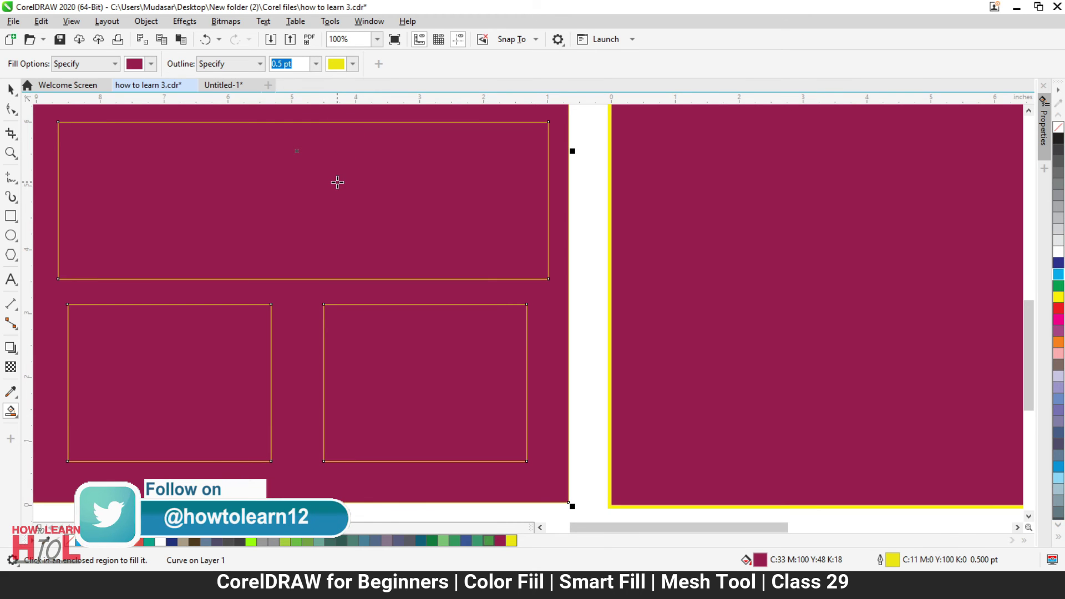
{"action": "scroll", "coordinate": [367, 241], "scroll_direction": "down", "scroll_amount": 1}
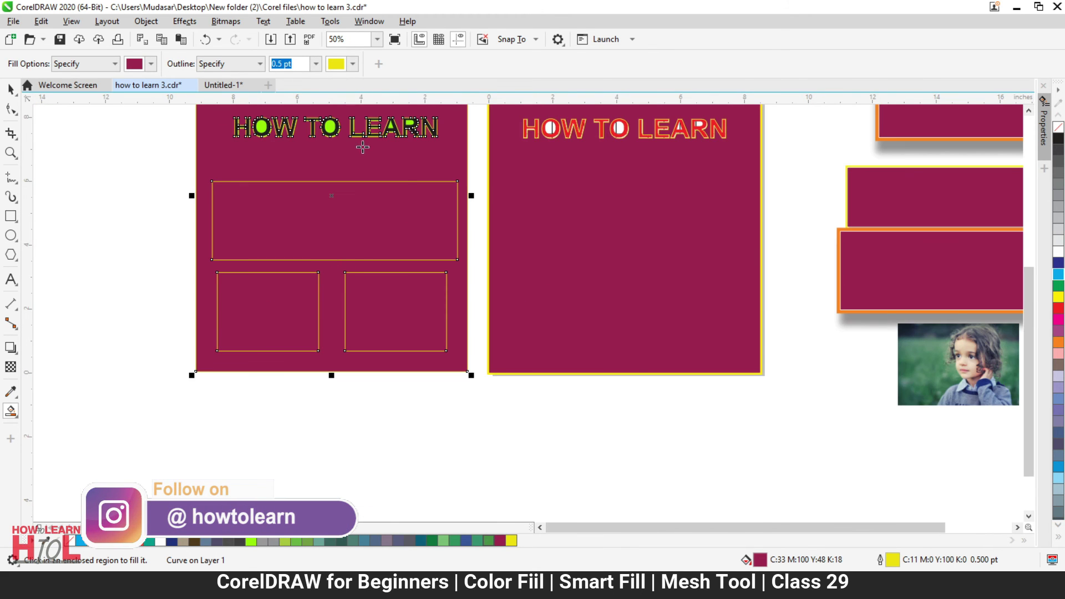
Return to the Pick tool and undo the yellow-outlined Smart Fills on both pages.
{"action": "left_click", "coordinate": [15, 416]}
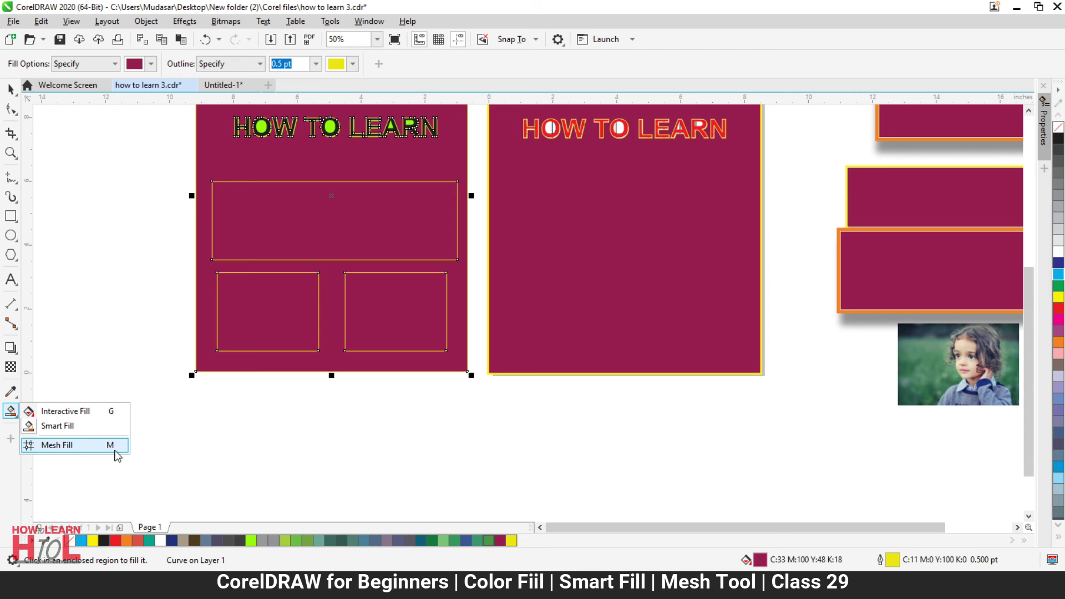
{"action": "left_click", "coordinate": [11, 90]}
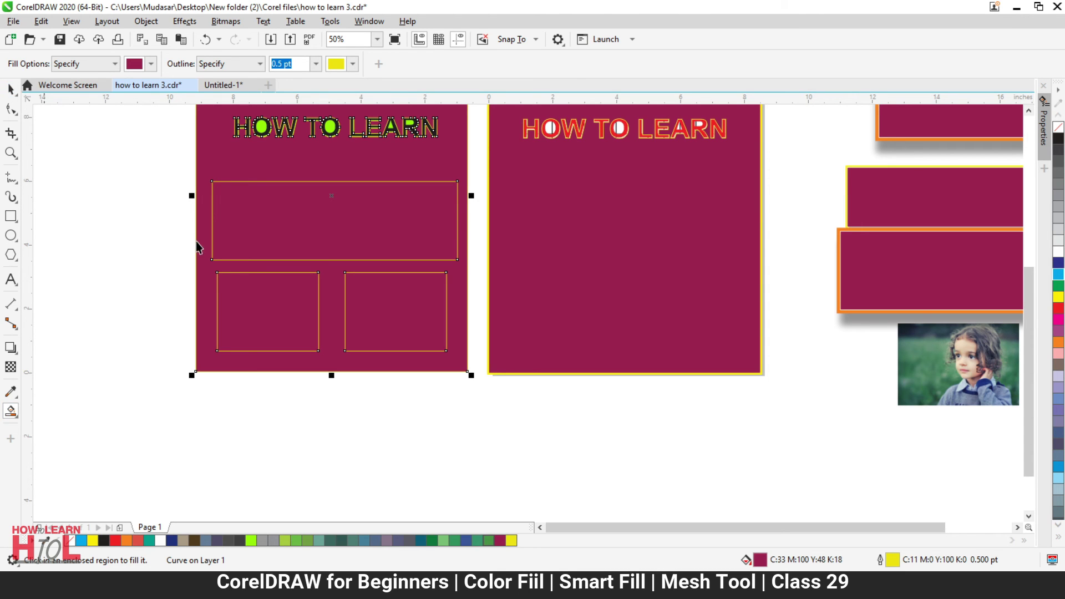
{"action": "left_click", "coordinate": [178, 279]}
{"action": "key", "text": "ctrl+z"}
{"action": "key", "text": "ctrl+z"}
{"action": "key", "text": "ctrl+z"}
{"action": "key", "text": "ctrl+z"}
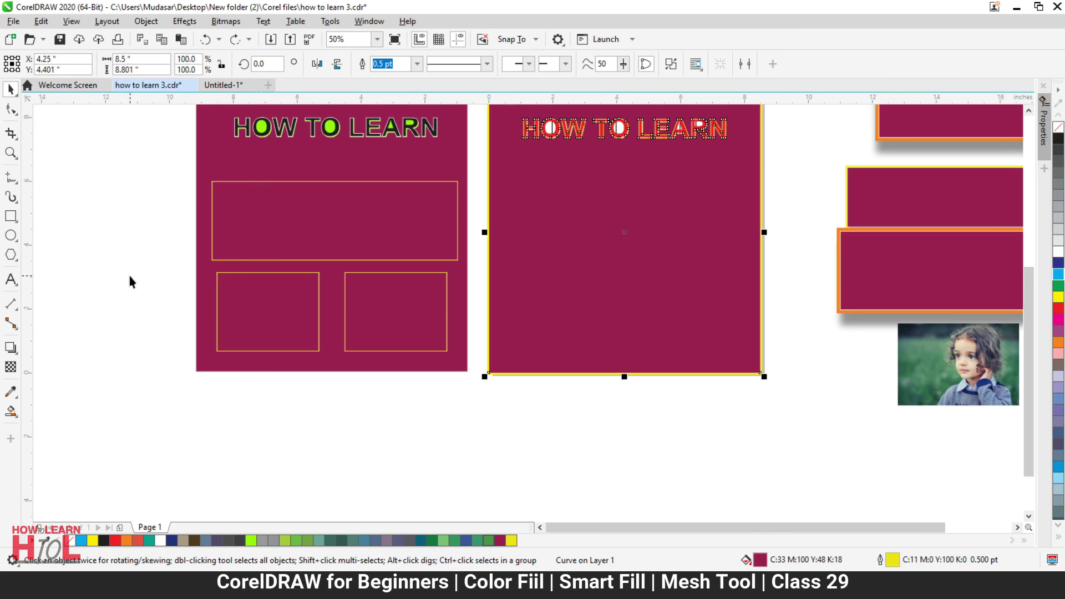
{"action": "key", "text": "ctrl+z"}
{"action": "key", "text": "ctrl+z"}
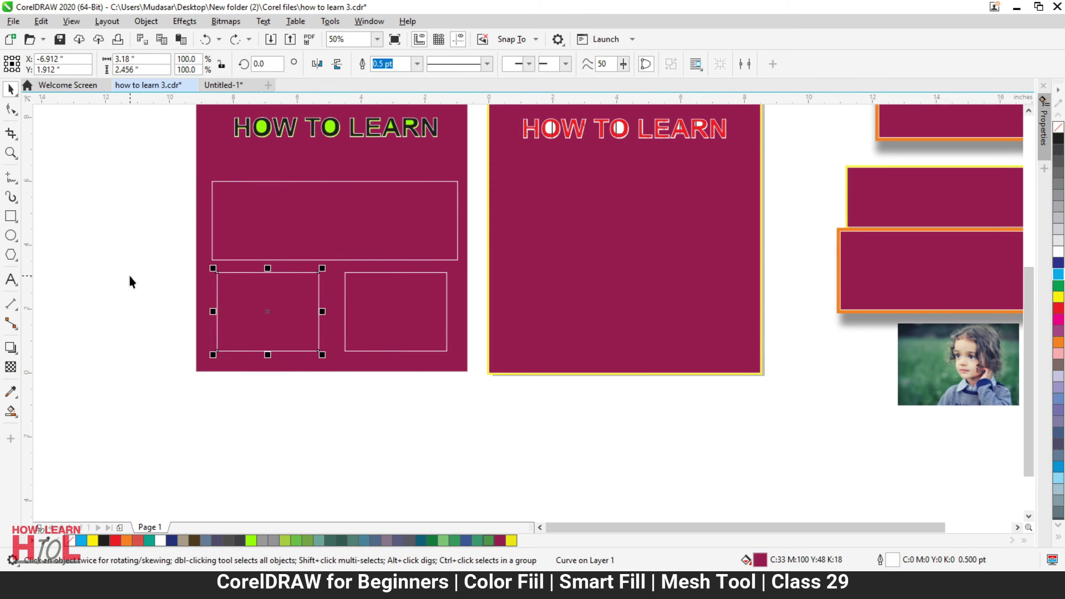
Place a copy of the first page's lower-left small rectangle in the empty area below the page.
{"action": "scroll", "coordinate": [259, 326], "scroll_direction": "down", "scroll_amount": 3}
{"action": "key", "text": "Escape"}
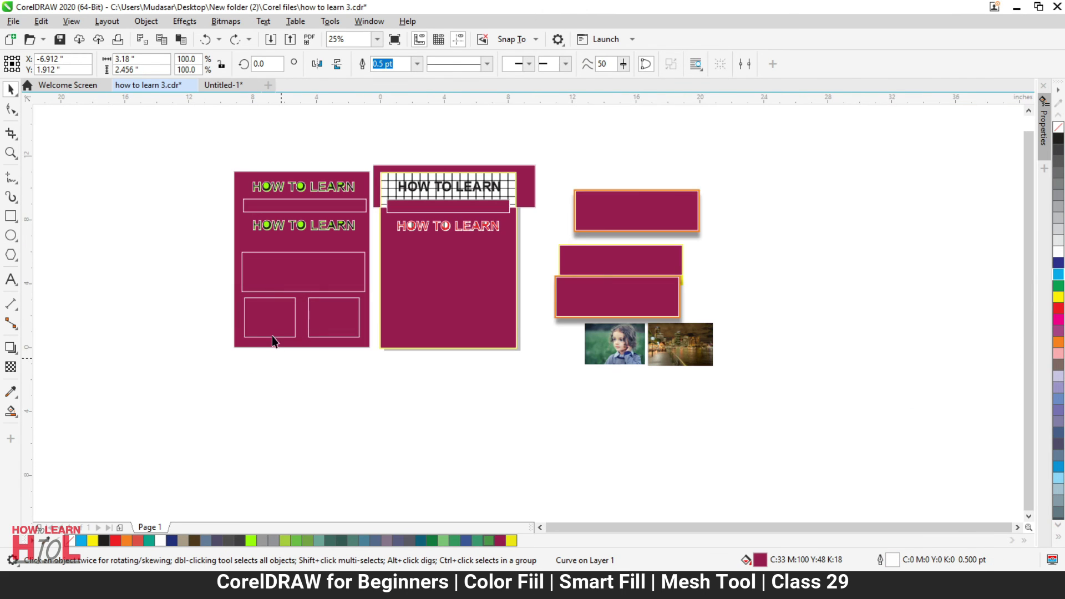
{"action": "left_click_drag", "start_coordinate": [270, 318], "coordinate": [303, 401]}
{"action": "right_click", "coordinate": [303, 402]}
{"action": "scroll", "coordinate": [302, 401], "scroll_direction": "up", "scroll_amount": 2}
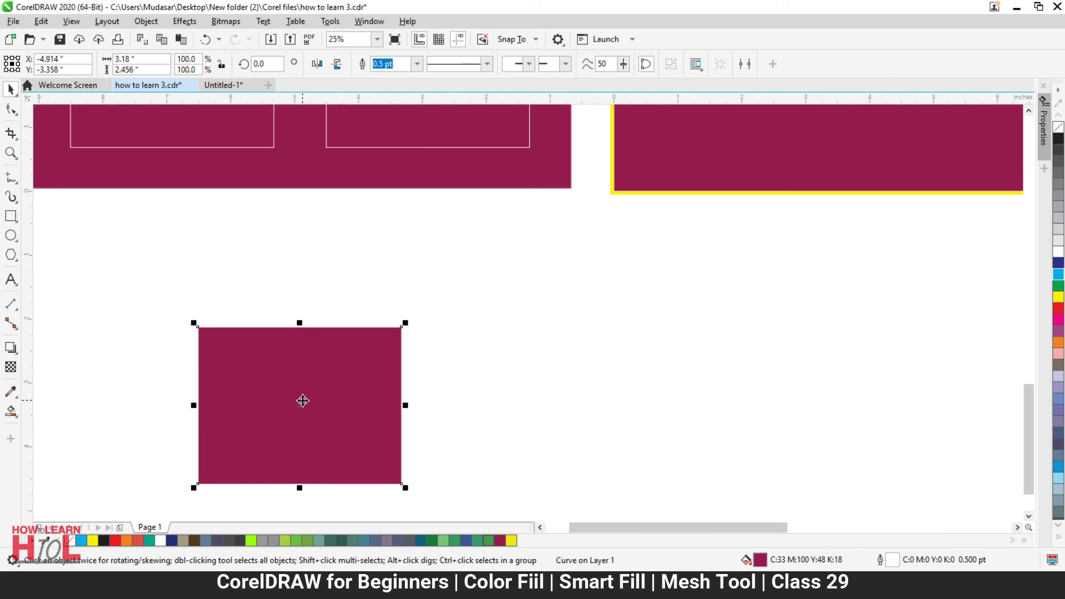
{"action": "key", "text": "z"}
{"action": "left_click_drag", "start_coordinate": [164, 307], "coordinate": [435, 500]}
Try Mesh Fill on the copied magenta rectangle and recolor the rectangle yellow, C0 M0 Y100 K0.
{"action": "left_click", "coordinate": [11, 411]}
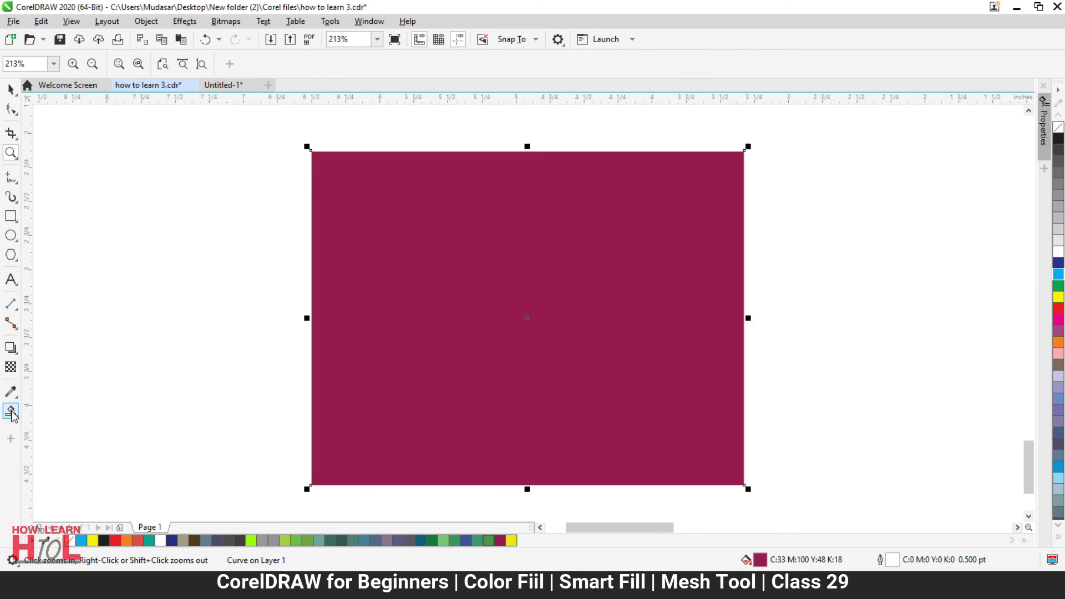
{"action": "left_click", "coordinate": [16, 413]}
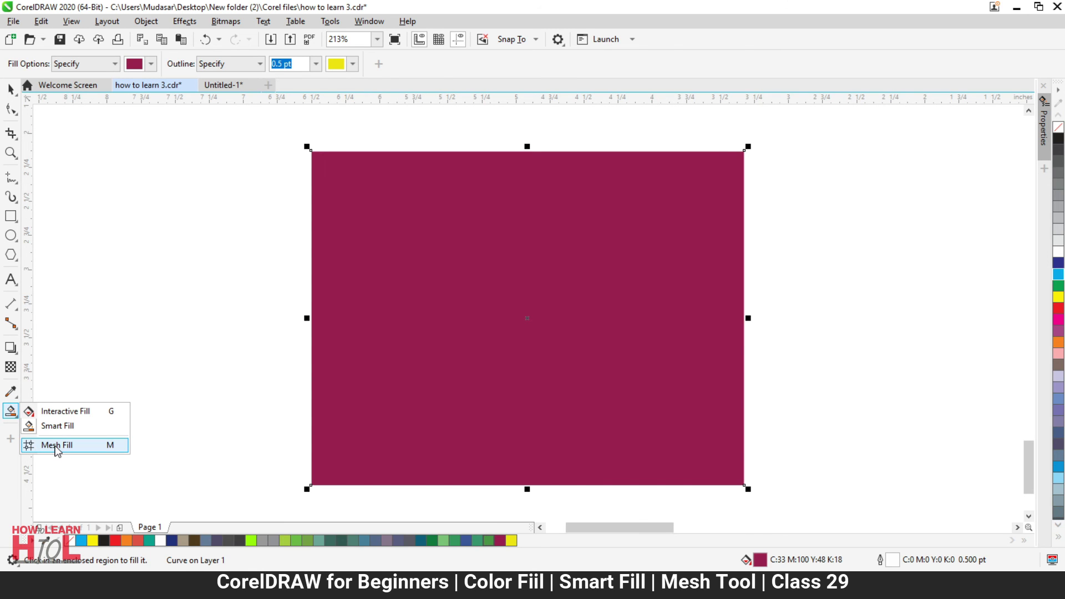
{"action": "left_click", "coordinate": [55, 445]}
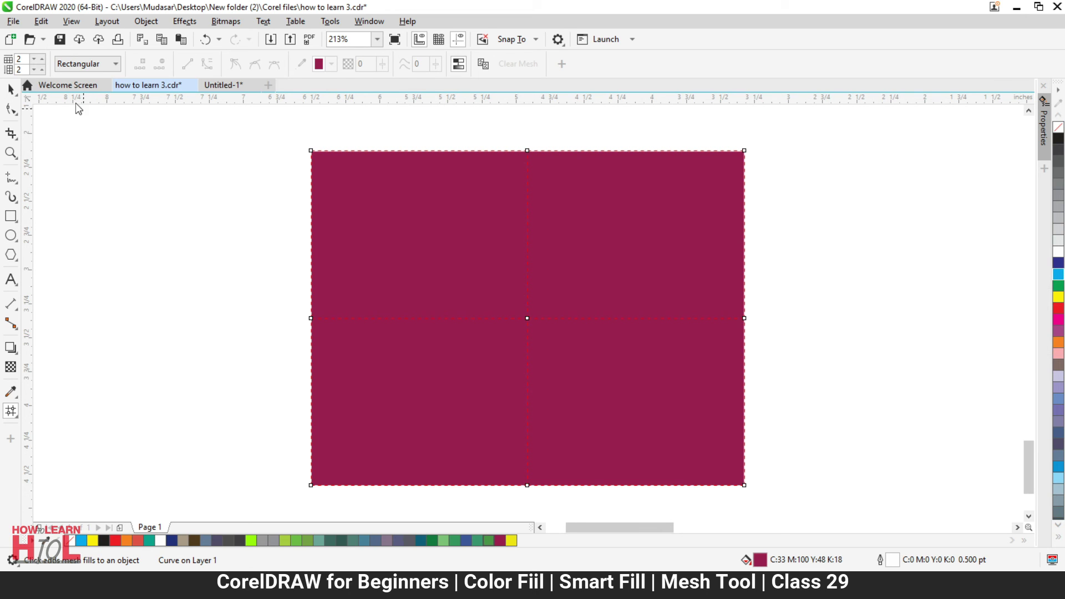
{"action": "left_click", "coordinate": [16, 93]}
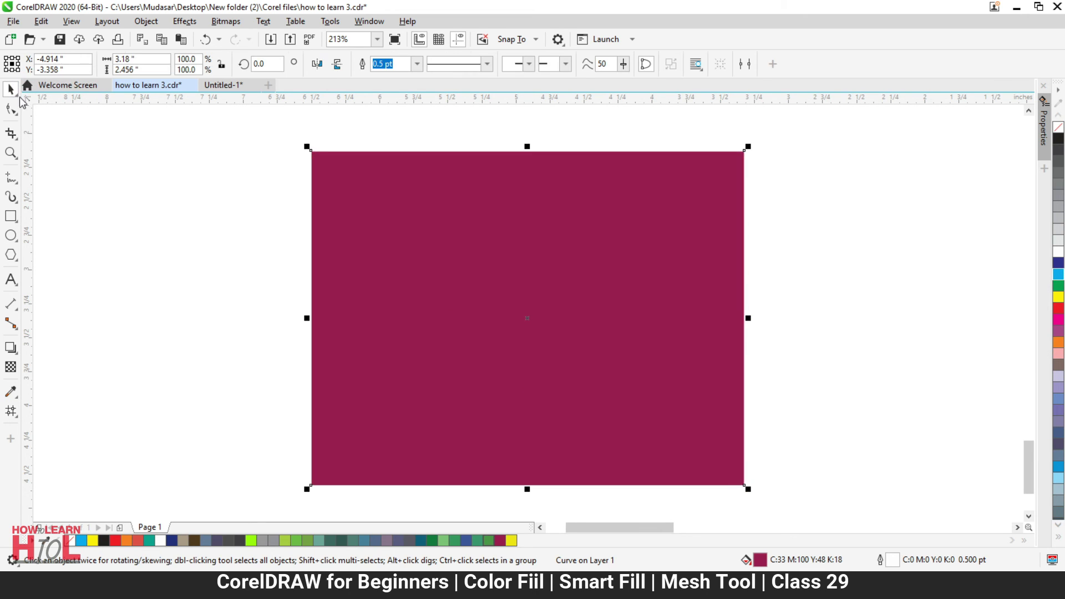
{"action": "left_click", "coordinate": [1059, 296]}
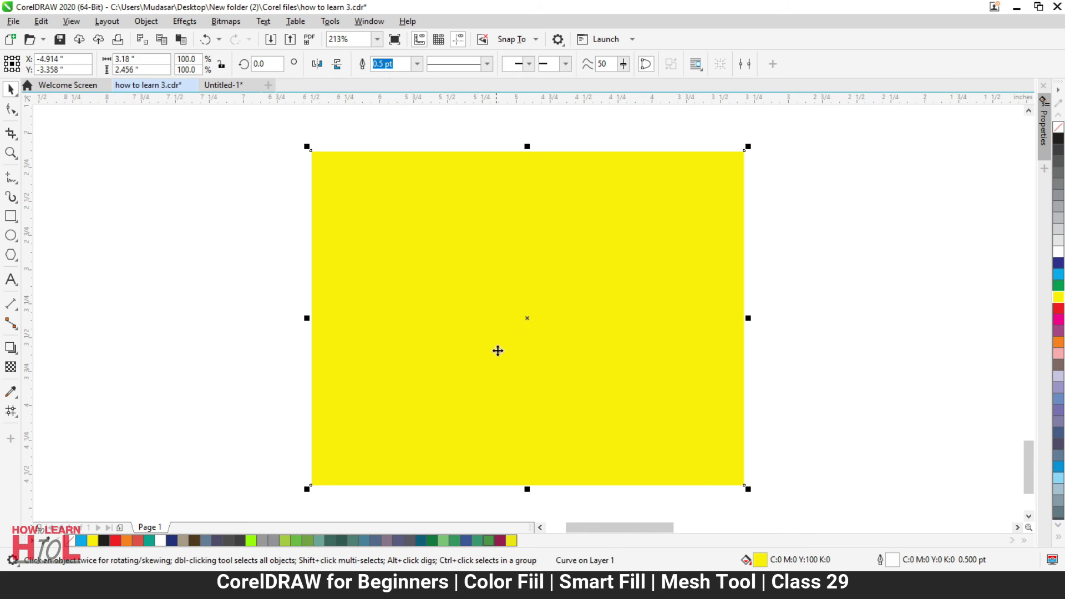
Apply a rectangular mesh fill to the yellow rectangle with 3 columns and 4 rows.
{"action": "left_click", "coordinate": [10, 411]}
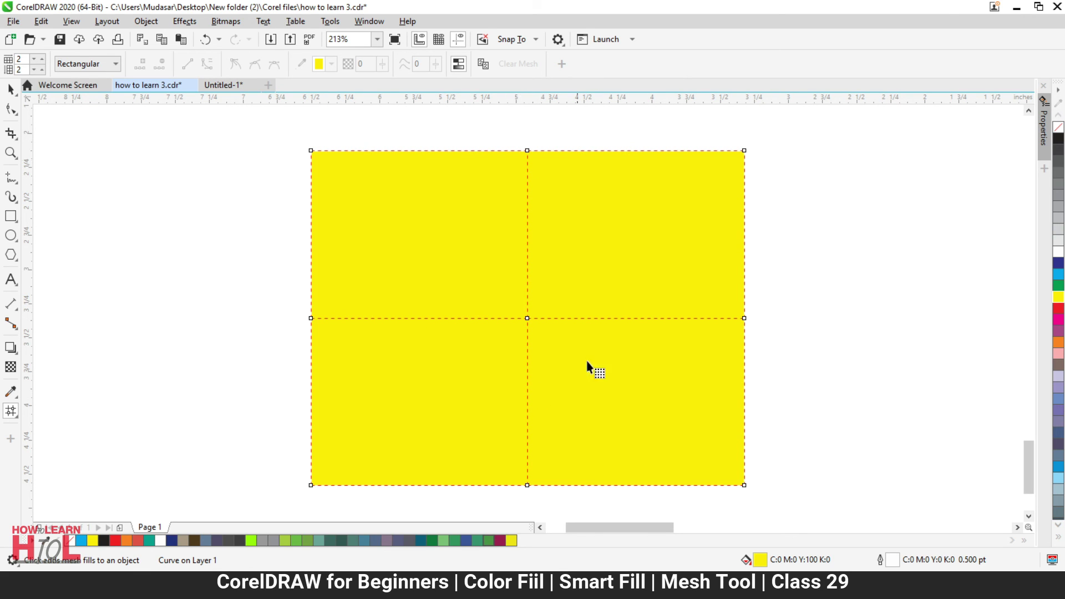
{"action": "left_click", "coordinate": [41, 59]}
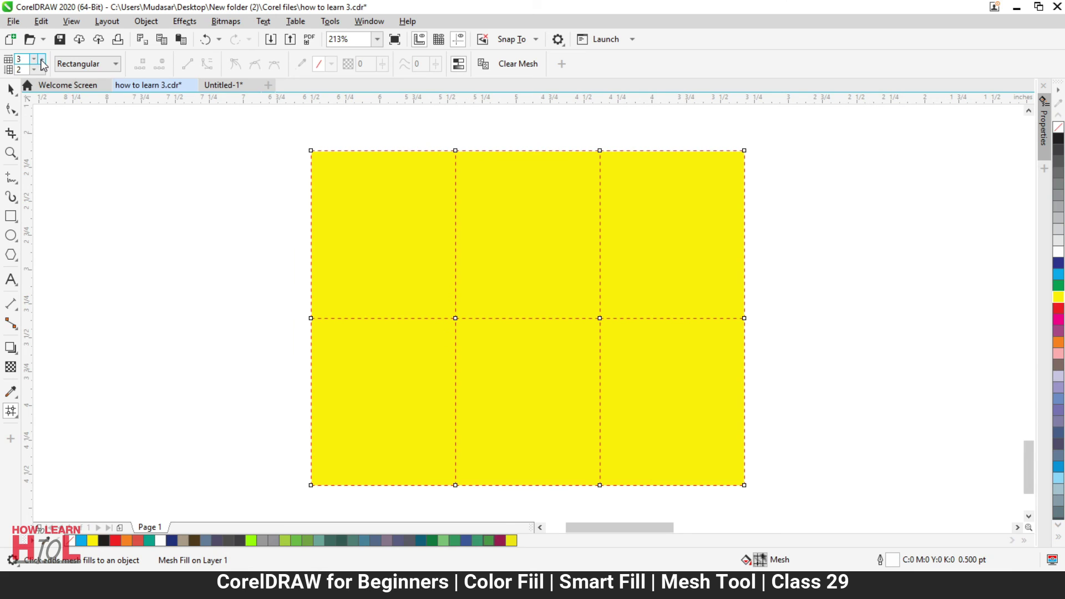
{"action": "left_click", "coordinate": [41, 70]}
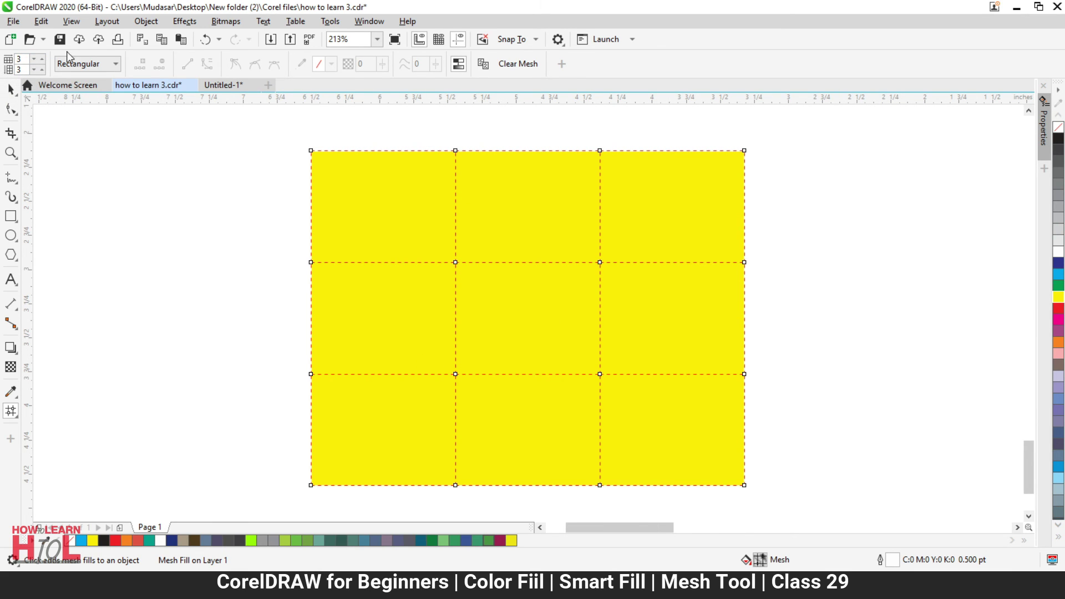
{"action": "left_click", "coordinate": [42, 70]}
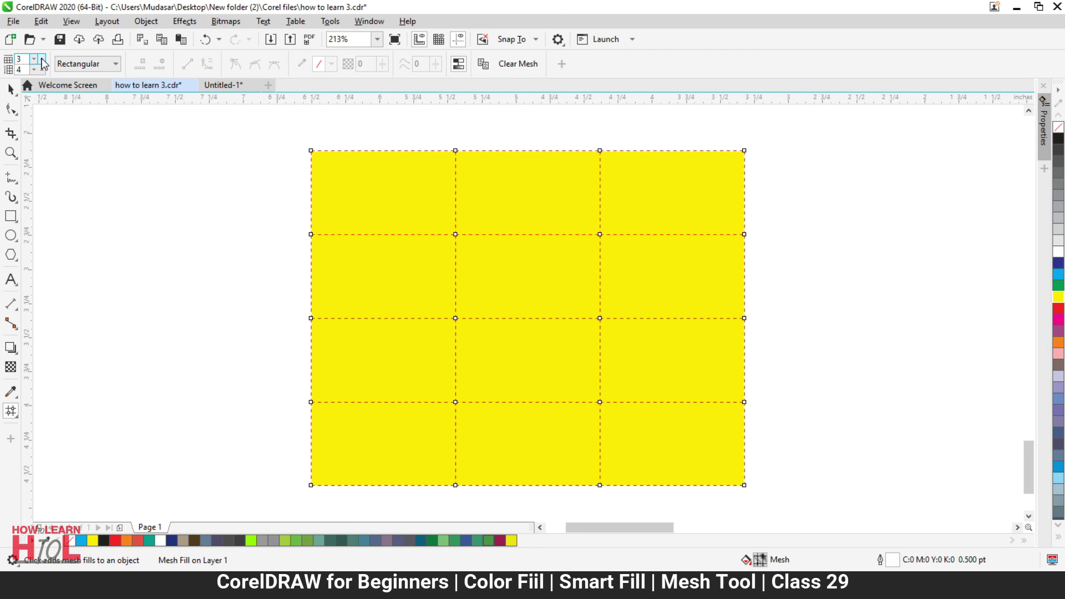
Set the rectangle's mesh grid to 2 columns and 2 rows.
{"action": "left_click", "coordinate": [41, 58]}
{"action": "left_click", "coordinate": [34, 69]}
{"action": "left_click", "coordinate": [35, 59]}
{"action": "left_click", "coordinate": [35, 60]}
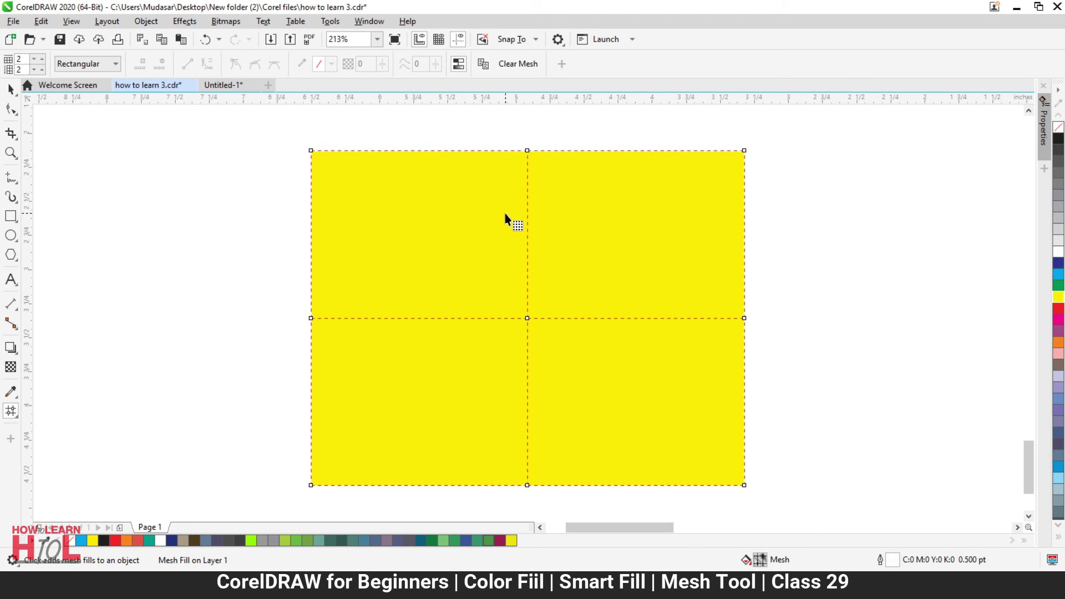
Color the mesh's upper-left cell magenta, C2 M93 Y0 K0, and its upper-right cell black, C73 M69 Y65 K89.
{"action": "left_click", "coordinate": [451, 248]}
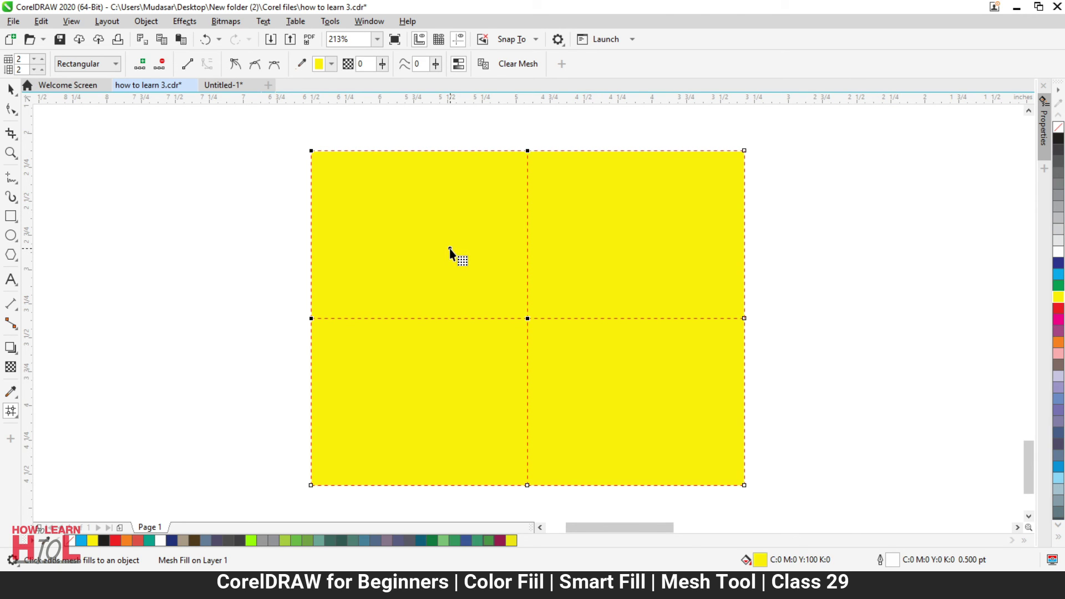
{"action": "left_click", "coordinate": [321, 67]}
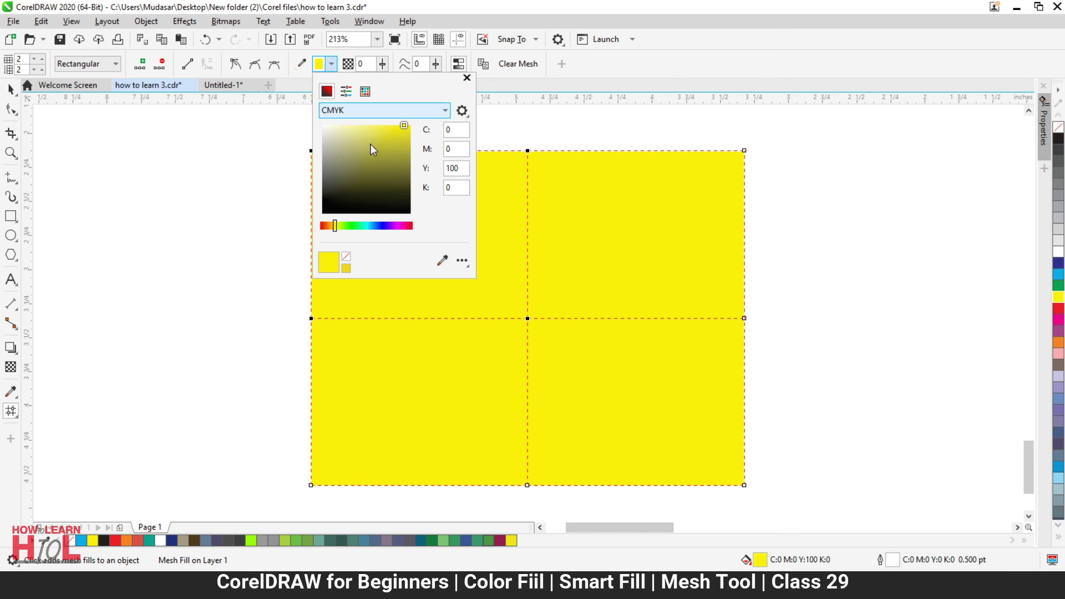
{"action": "left_click", "coordinate": [403, 225]}
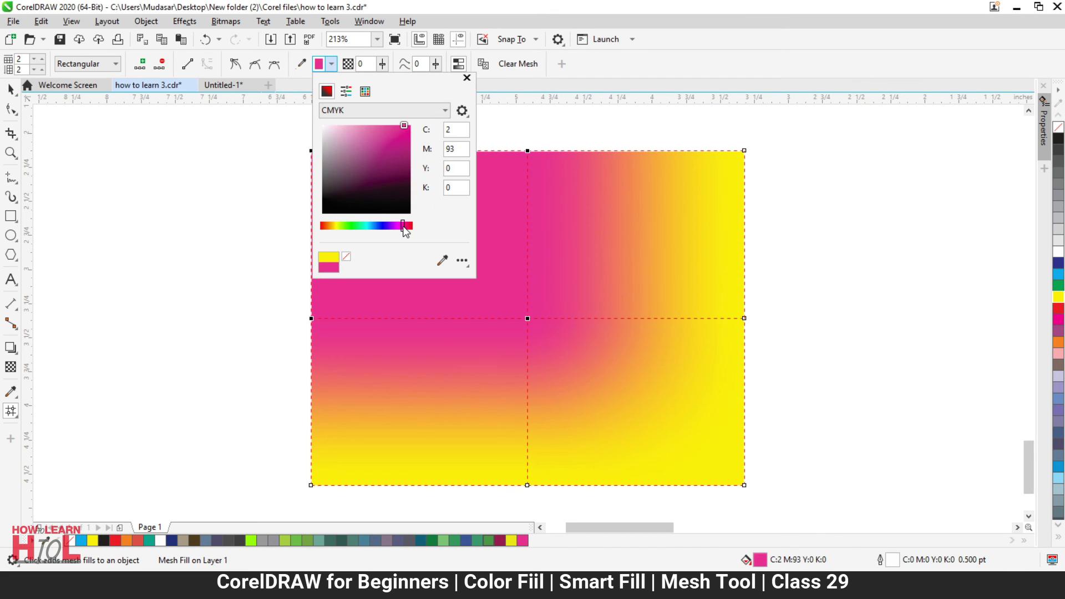
{"action": "left_click", "coordinate": [651, 254]}
{"action": "left_click", "coordinate": [663, 241]}
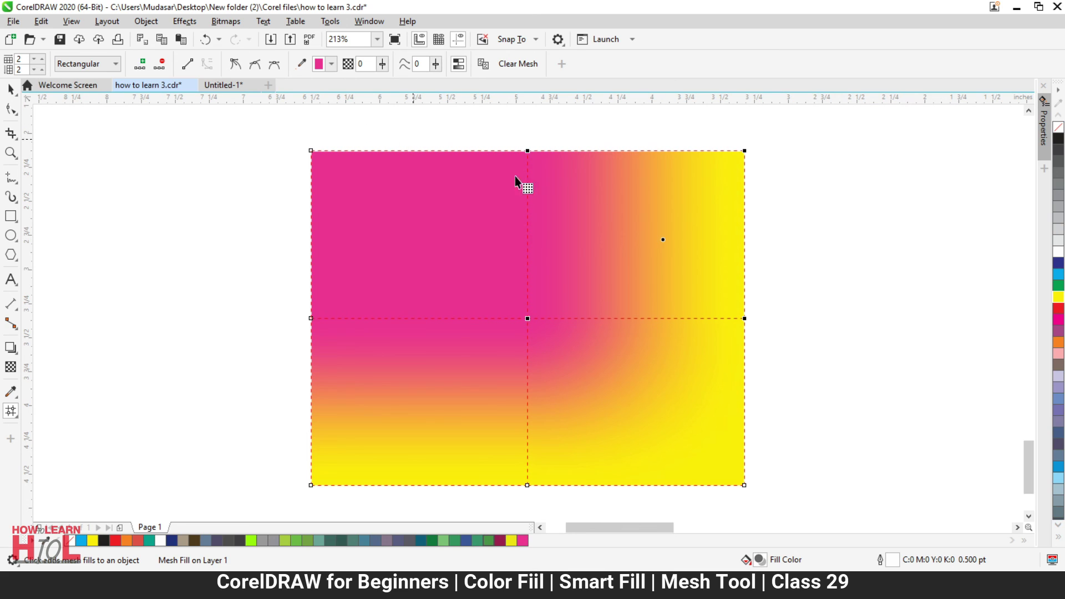
{"action": "left_click", "coordinate": [321, 66]}
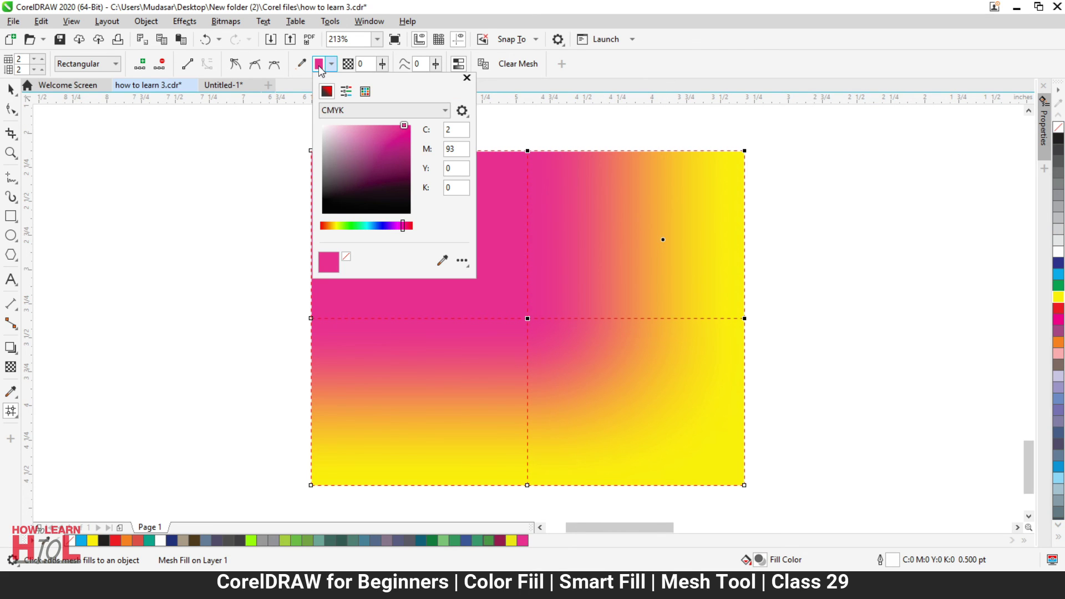
{"action": "left_click", "coordinate": [372, 209]}
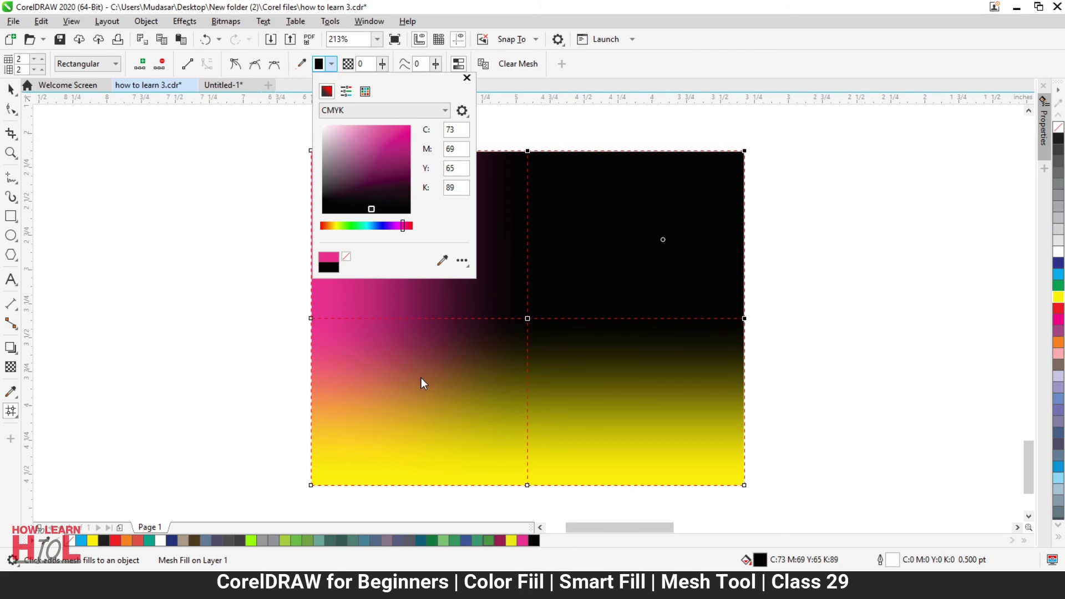
Color the mesh's lower-left cell green, C65 M0 Y100 K0, and its lower-right cell white, C0 M0 Y0 K0.
{"action": "left_click", "coordinate": [421, 378]}
{"action": "left_click", "coordinate": [432, 391]}
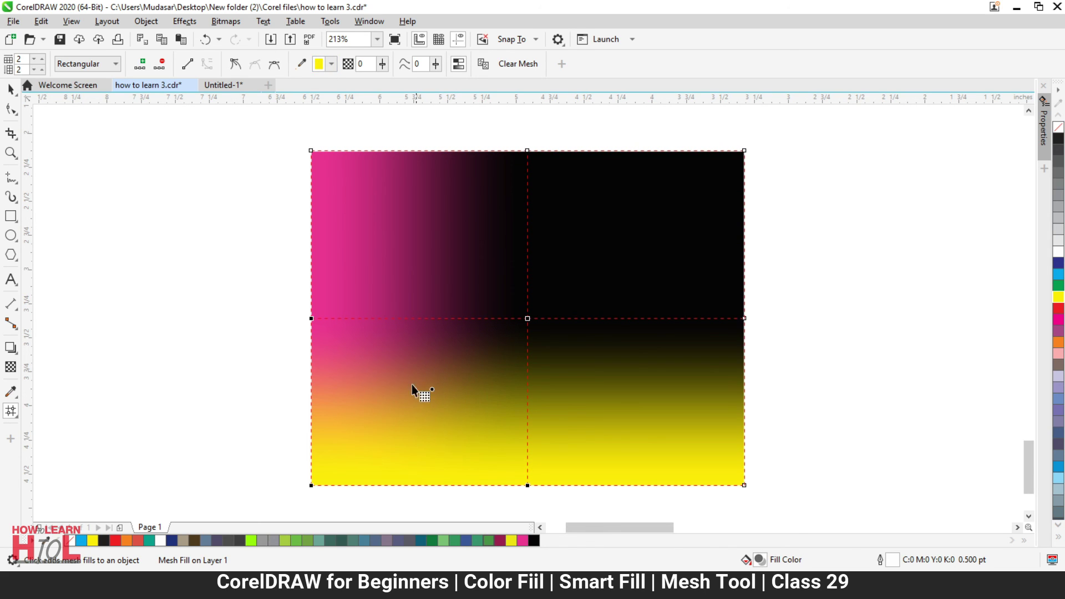
{"action": "left_click", "coordinate": [328, 64]}
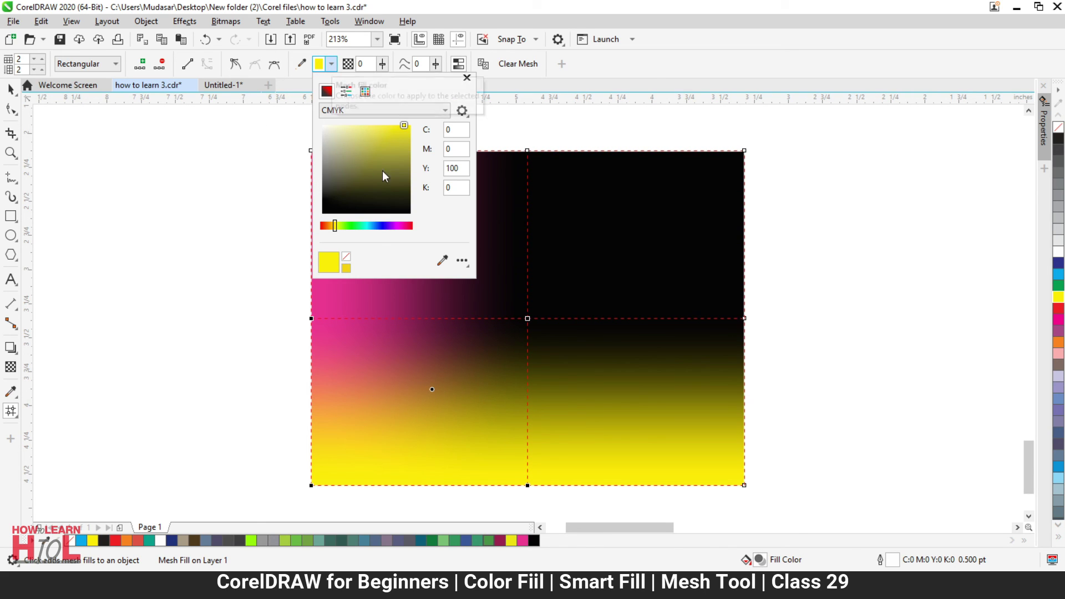
{"action": "left_click", "coordinate": [353, 227]}
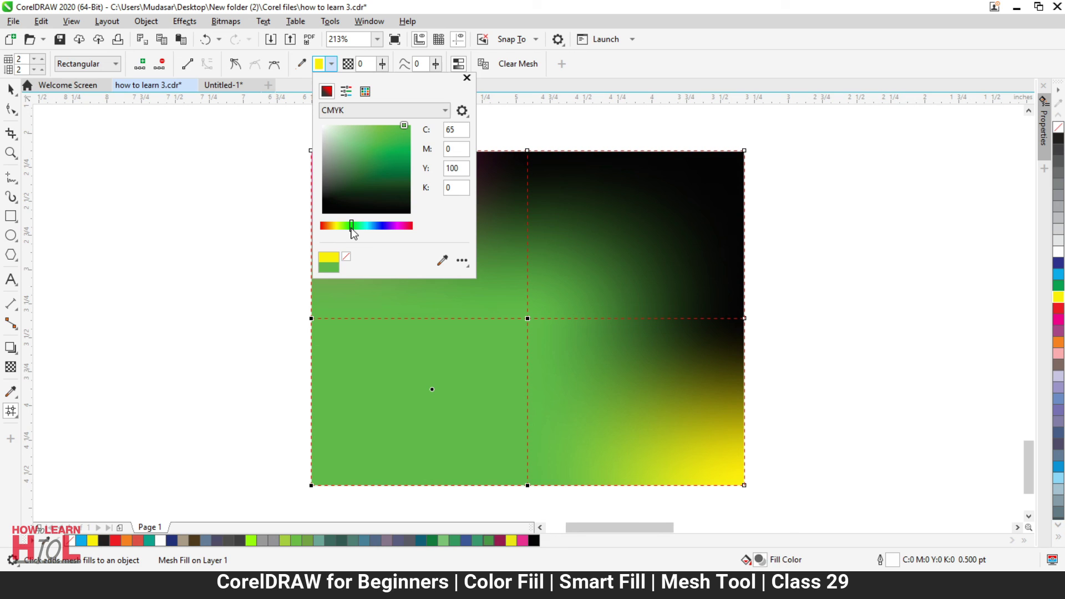
{"action": "left_click", "coordinate": [655, 389]}
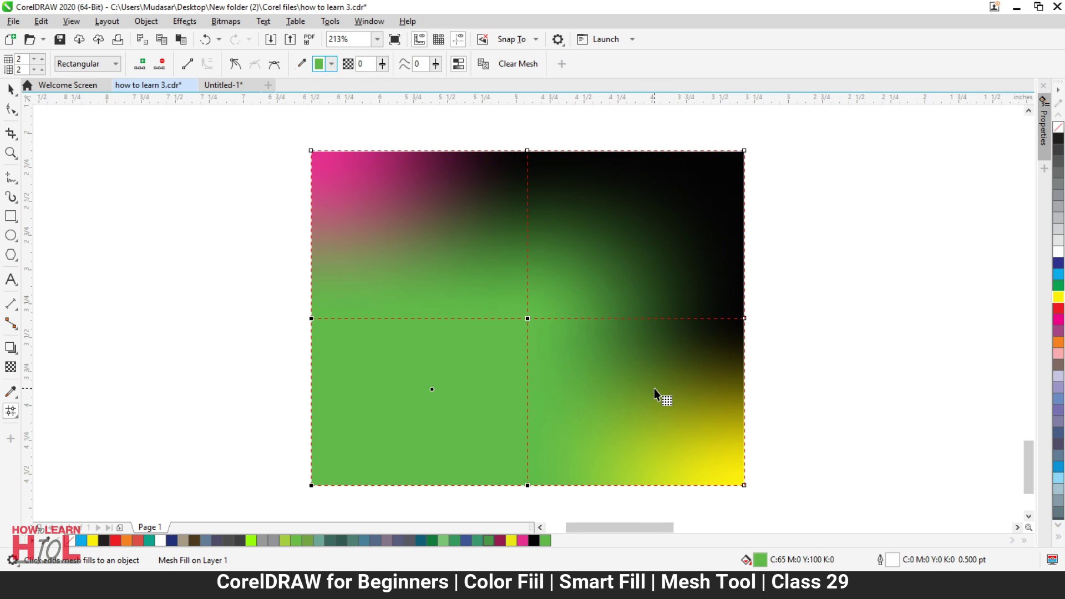
{"action": "left_click", "coordinate": [329, 64]}
{"action": "left_click", "coordinate": [340, 135]}
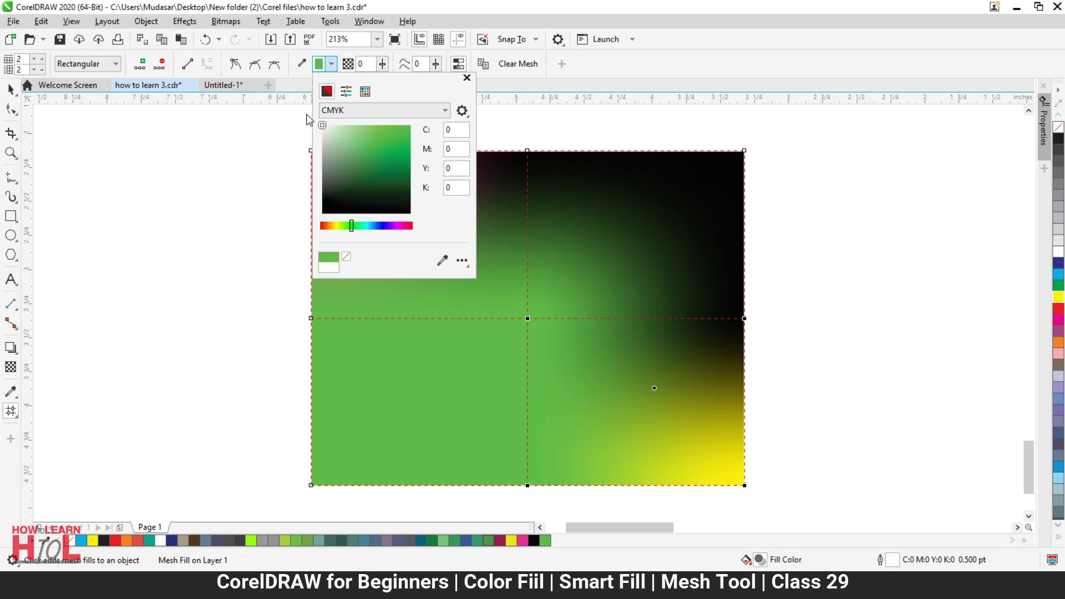
{"action": "left_click", "coordinate": [631, 17]}
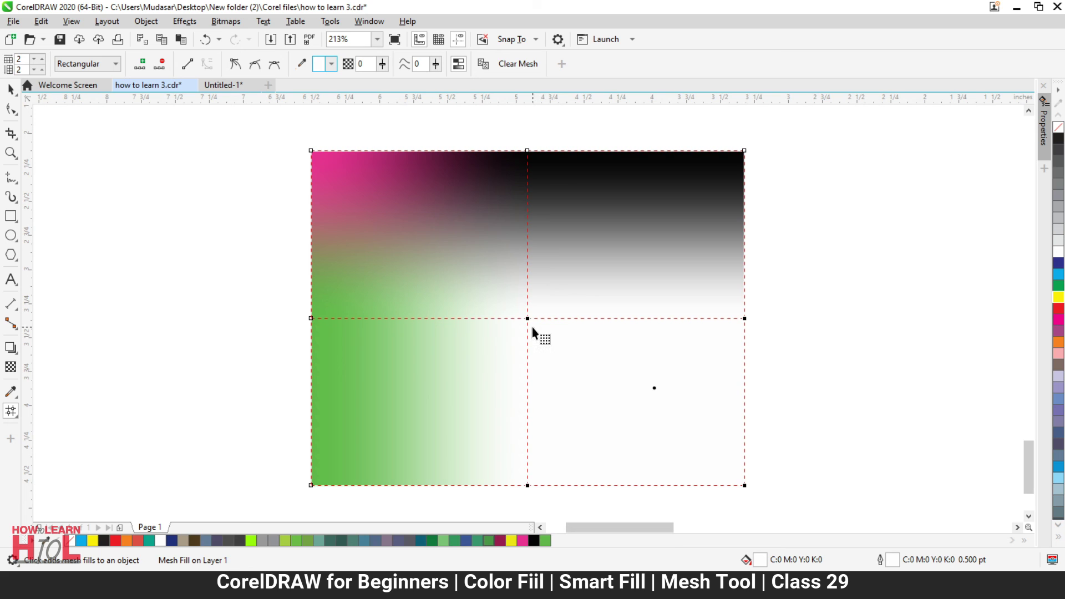
Try shifting the lower-right cell's nodes and deleting the center mesh node, undoing each attempt.
{"action": "left_click_drag", "start_coordinate": [527, 319], "coordinate": [556, 341]}
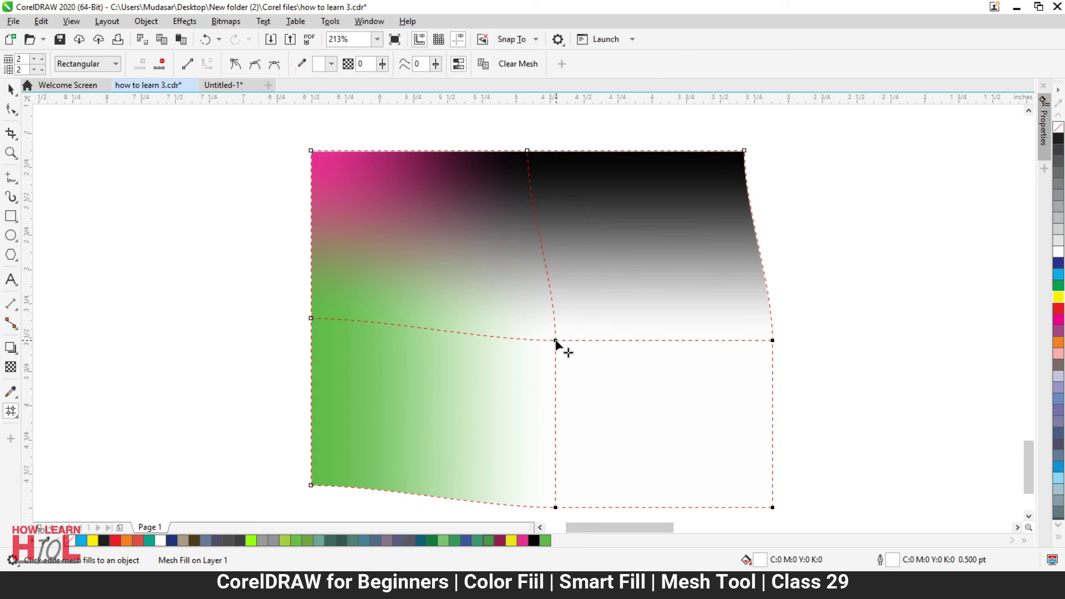
{"action": "key", "text": "ctrl+z"}
{"action": "double_click", "coordinate": [527, 318]}
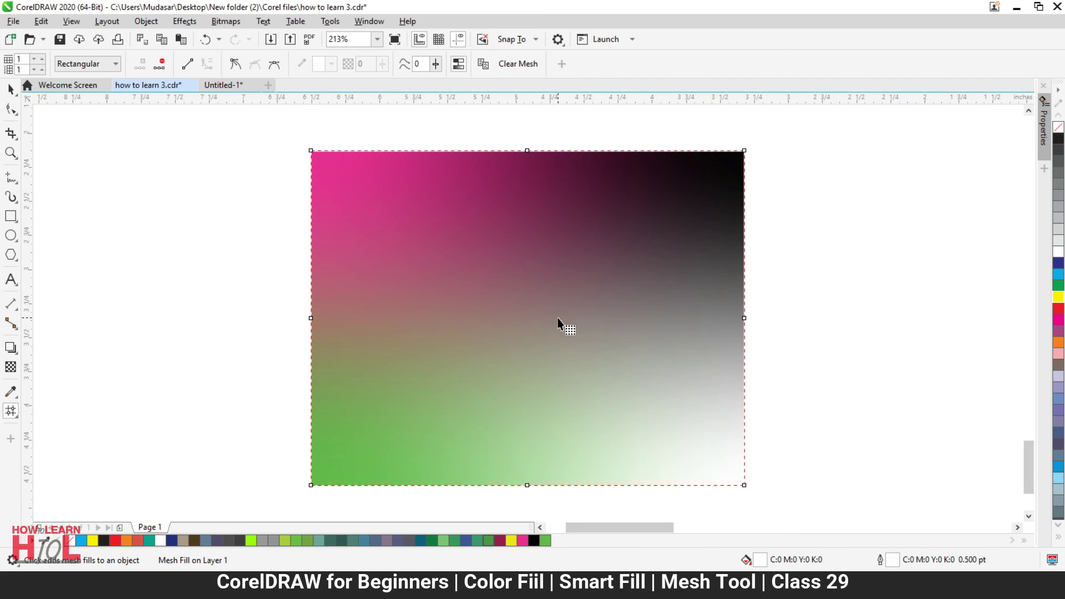
{"action": "key", "text": "ctrl+z"}
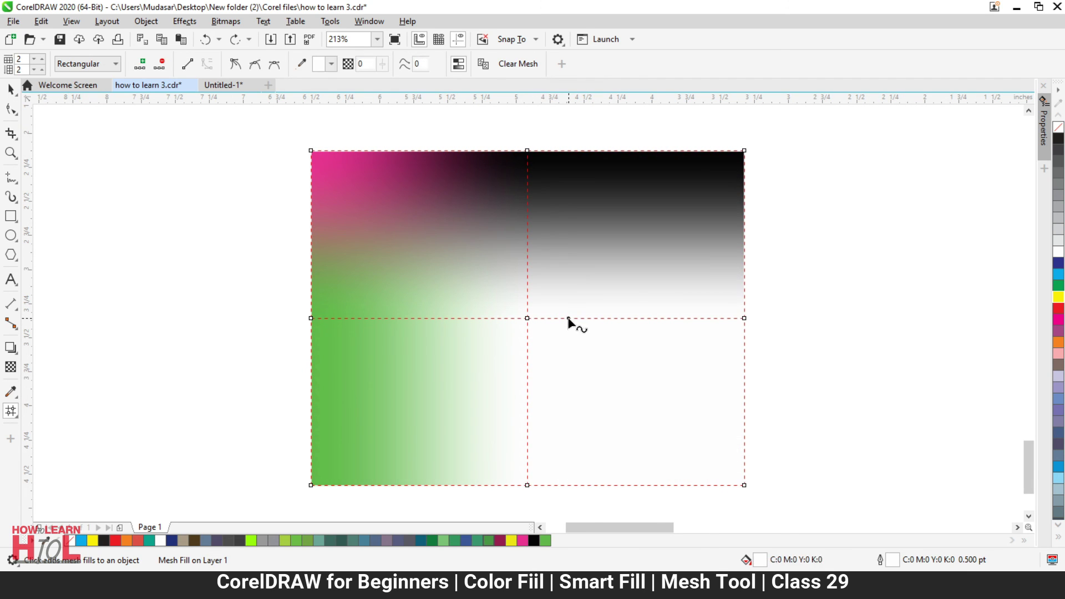
Bend the inner mesh lines into curves, move the center node down and right, and lengthen its upper-left curve handle.
{"action": "left_click", "coordinate": [577, 343]}
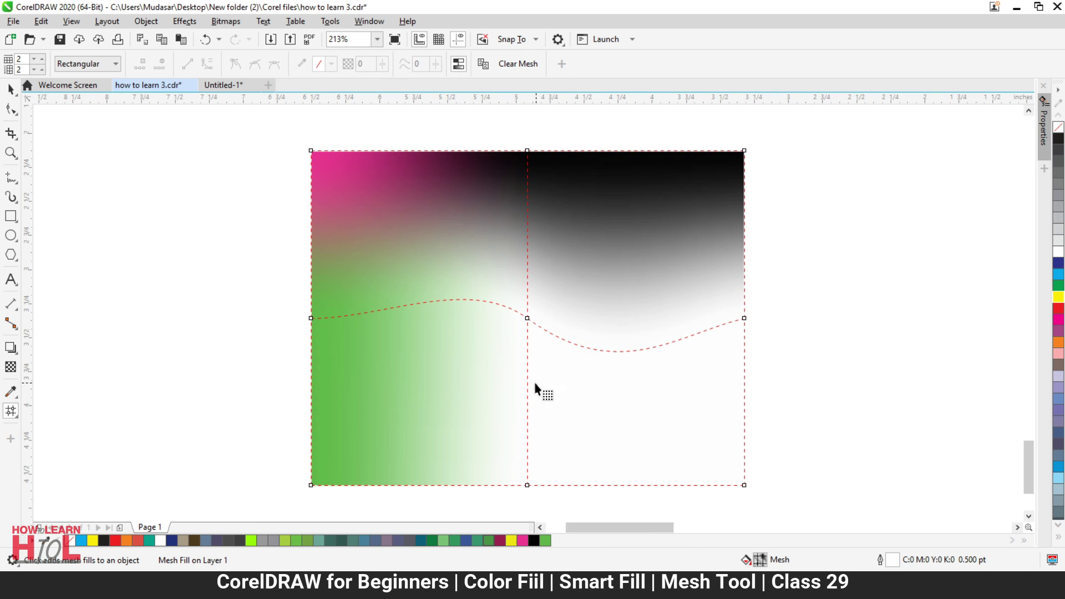
{"action": "left_click_drag", "start_coordinate": [527, 390], "coordinate": [554, 416]}
{"action": "left_click_drag", "start_coordinate": [528, 320], "coordinate": [574, 357]}
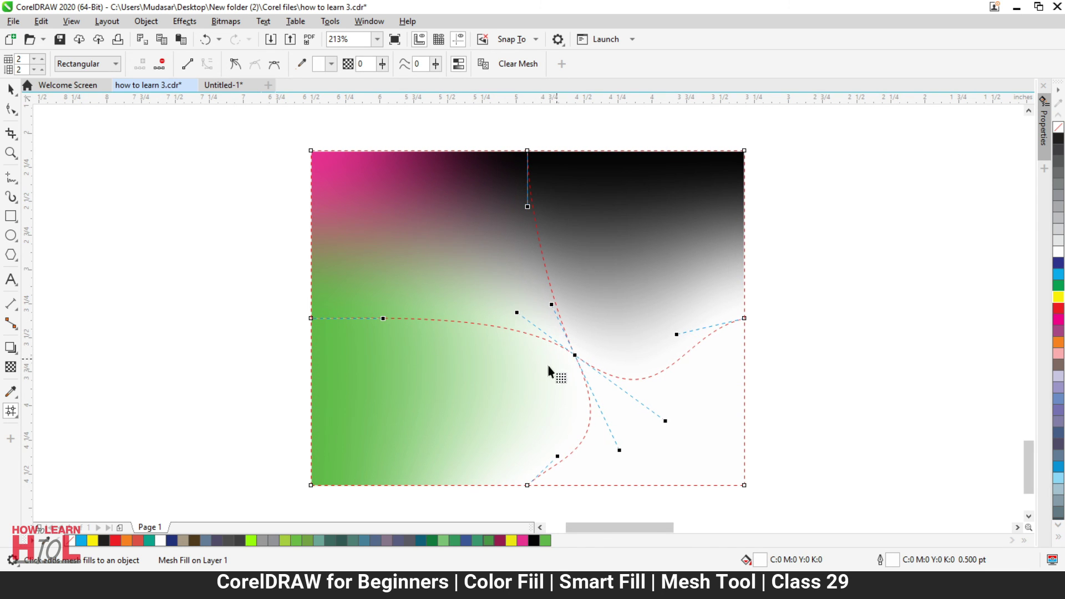
{"action": "left_click_drag", "start_coordinate": [516, 312], "coordinate": [462, 283]}
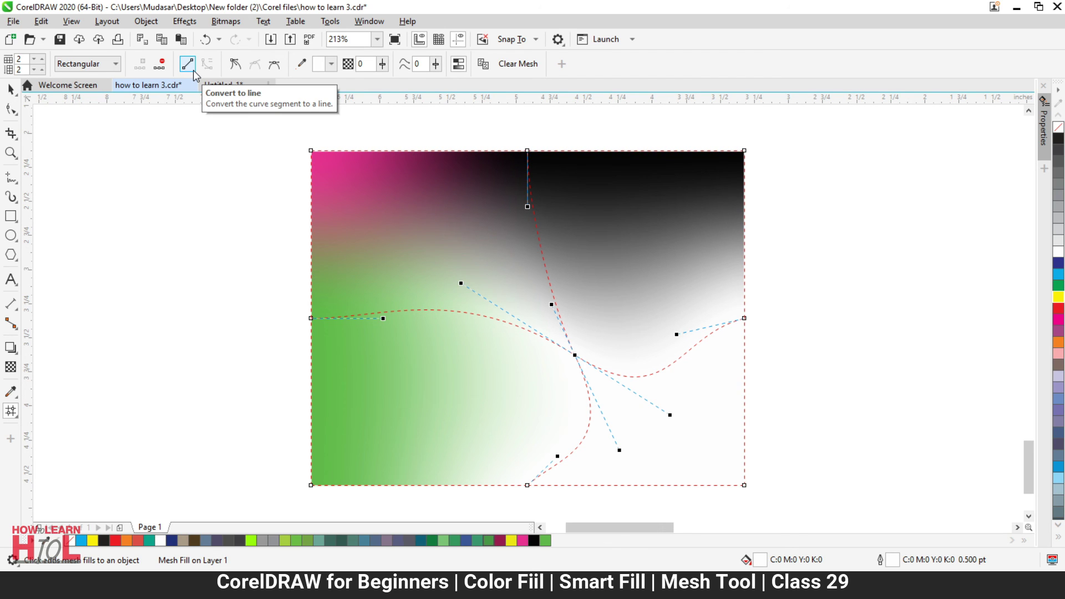
Convert the curve segments at the center mesh node to lines and move the node up and left.
{"action": "left_click", "coordinate": [310, 319]}
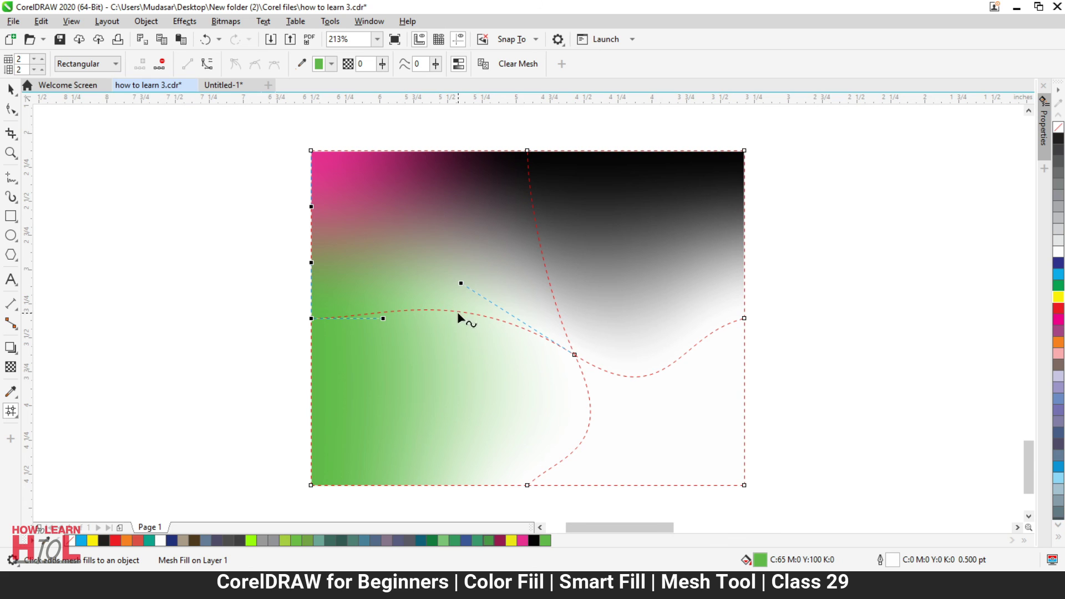
{"action": "left_click", "coordinate": [574, 360]}
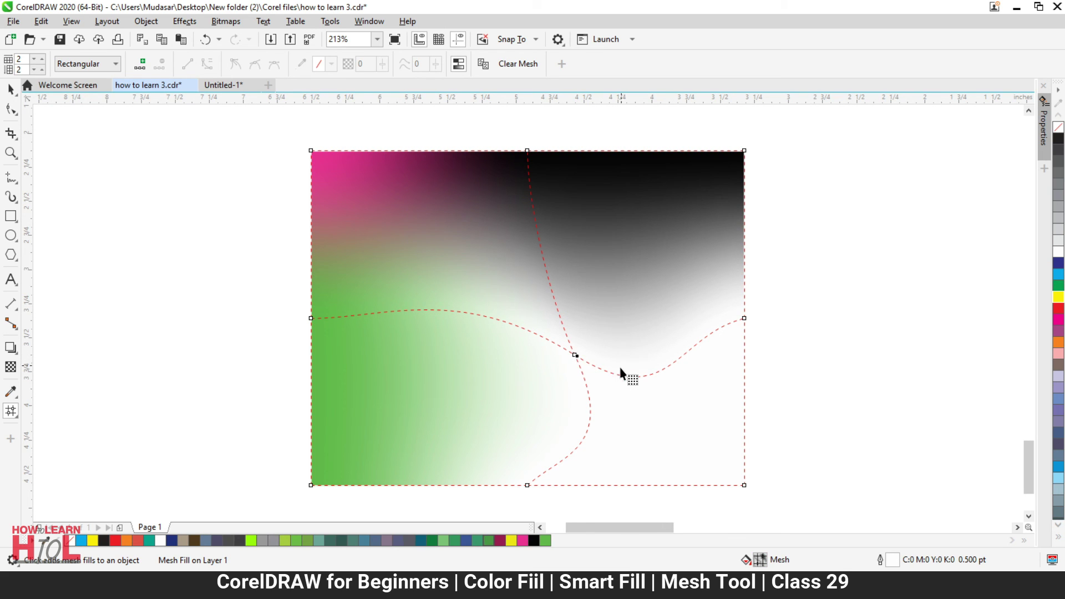
{"action": "left_click", "coordinate": [575, 357]}
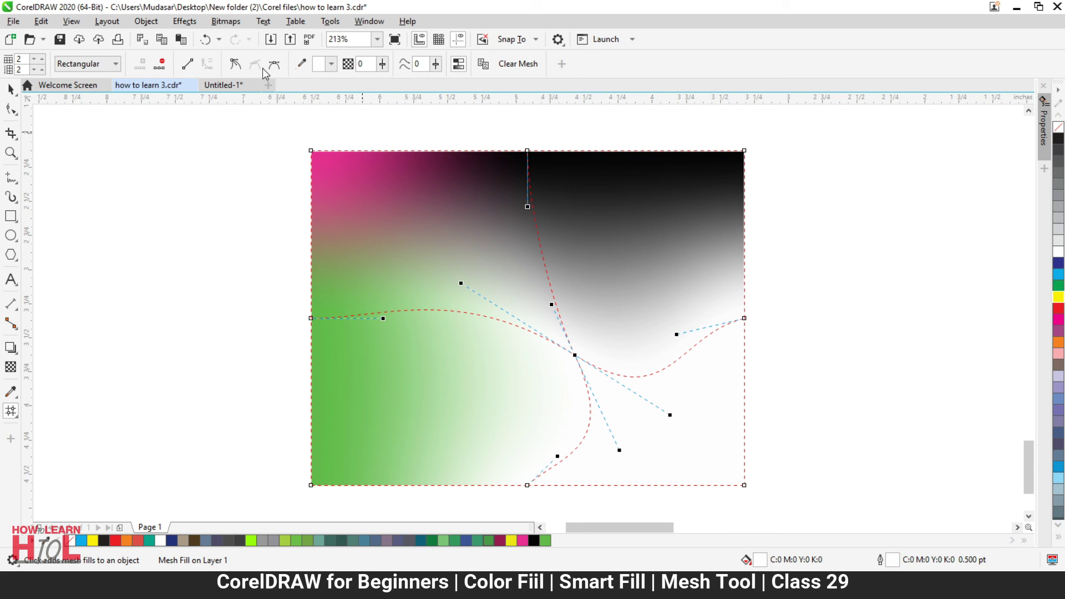
{"action": "left_click", "coordinate": [187, 67]}
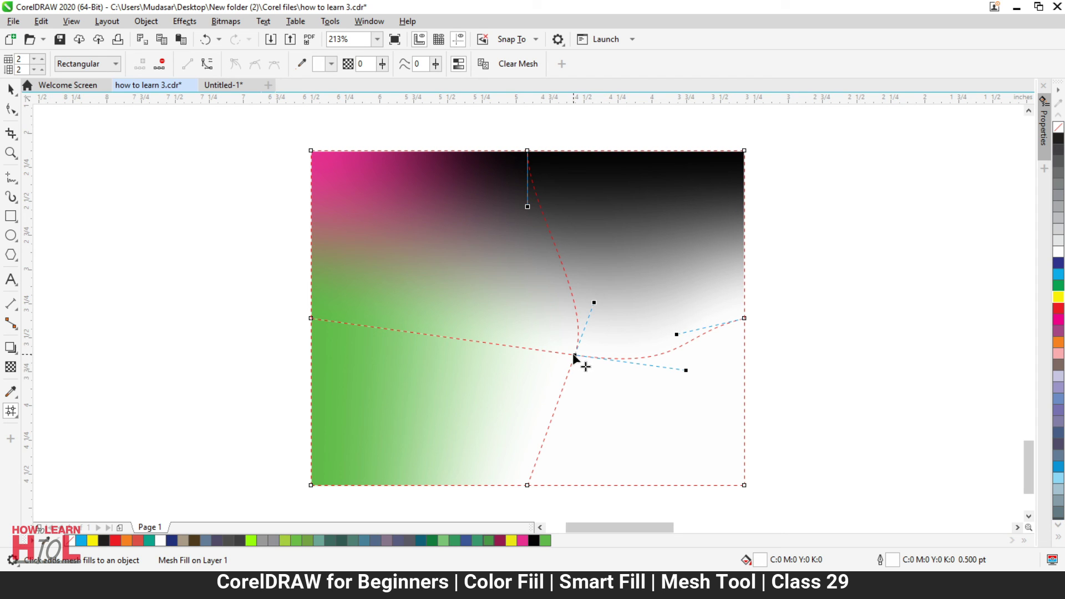
{"action": "left_click_drag", "start_coordinate": [575, 358], "coordinate": [445, 290]}
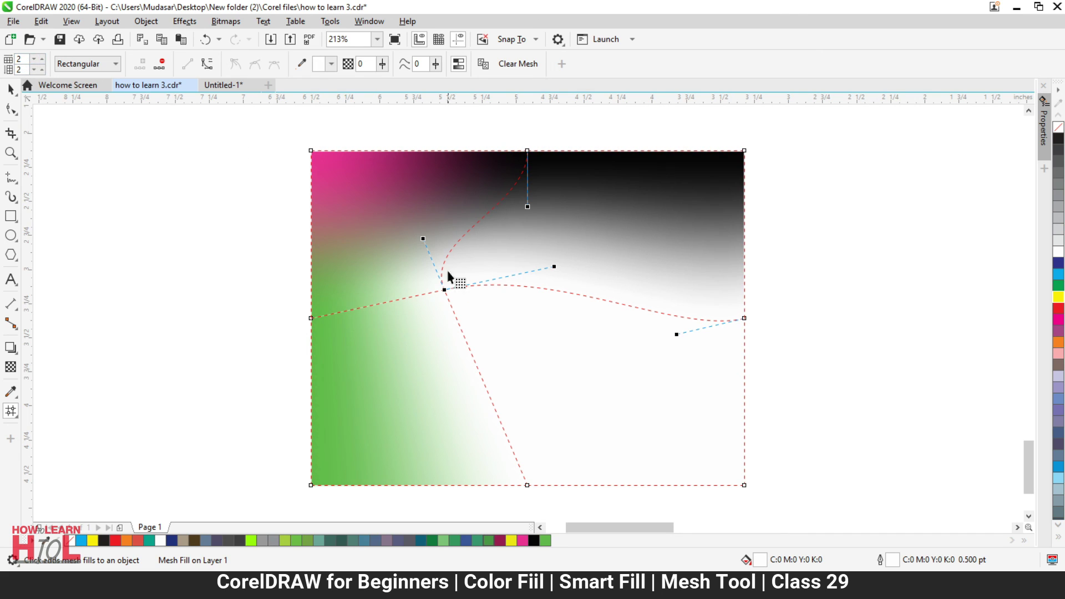
Set the mesh grid to 3 columns and 3 rows and color the lower-right cell red, C0 M100 Y100 K0.
{"action": "left_click", "coordinate": [36, 59]}
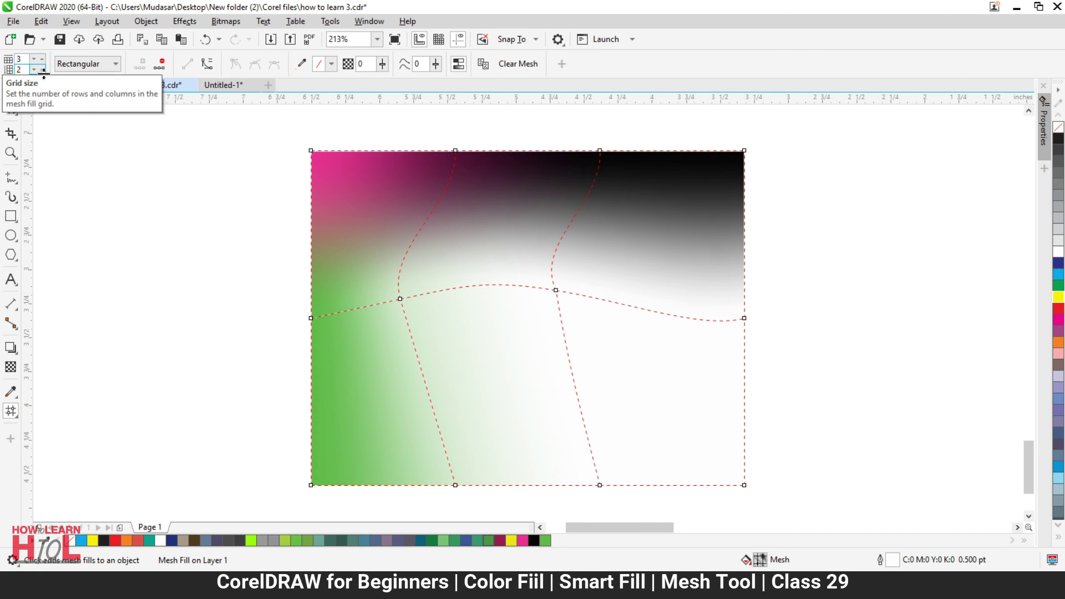
{"action": "left_click", "coordinate": [43, 68]}
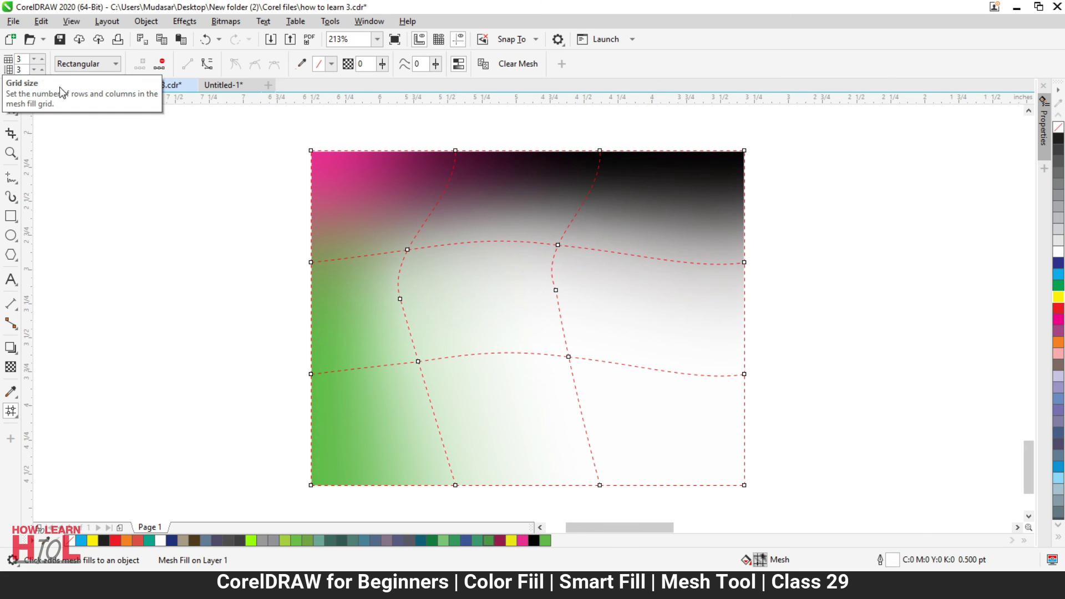
{"action": "left_click", "coordinate": [625, 388]}
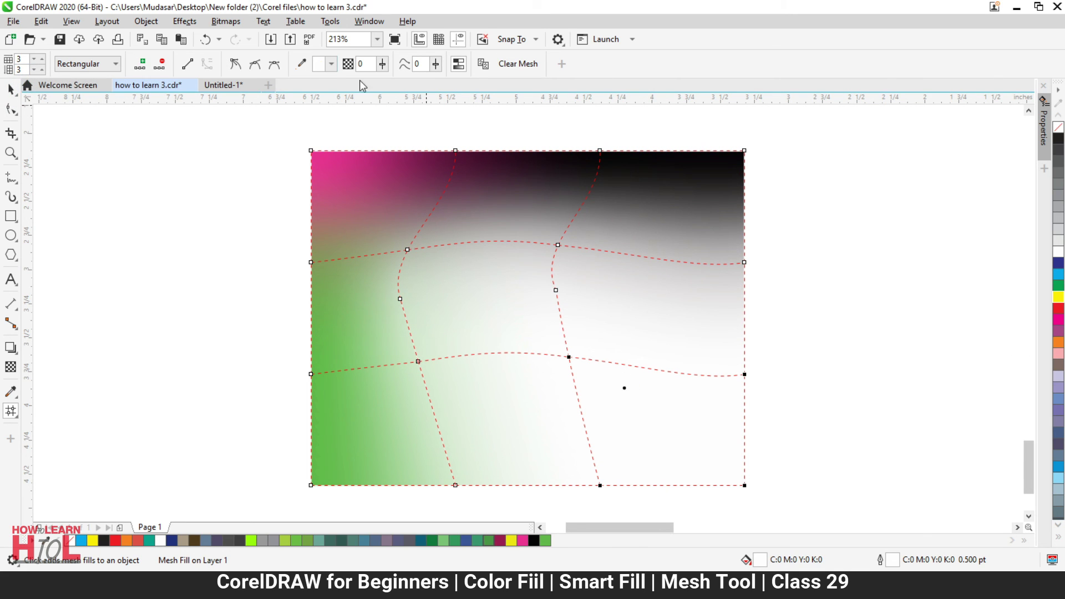
{"action": "left_click", "coordinate": [323, 65]}
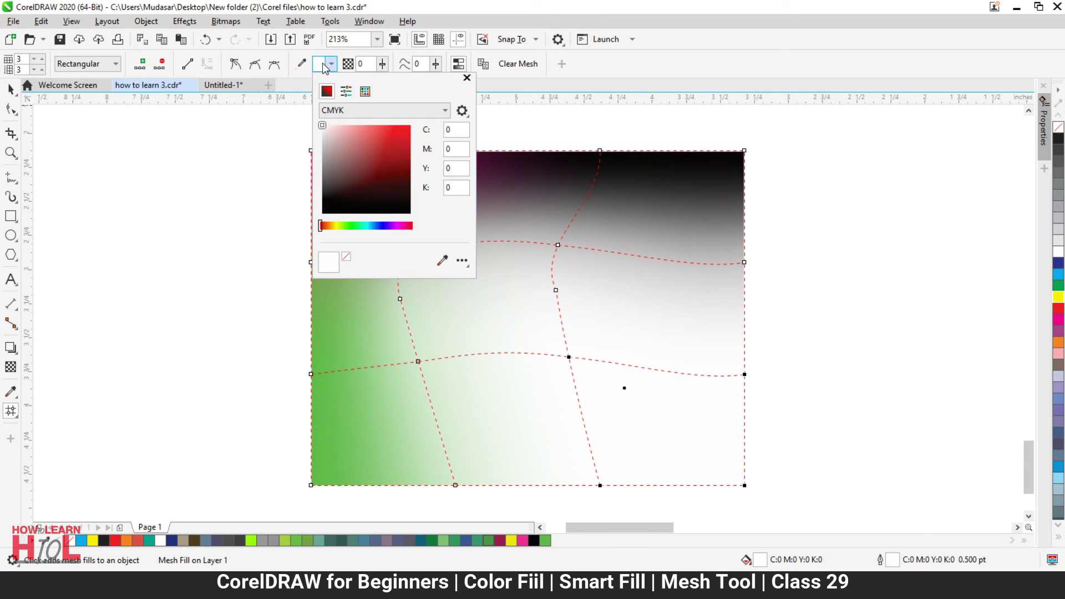
{"action": "left_click", "coordinate": [402, 126]}
{"action": "left_click", "coordinate": [766, 8]}
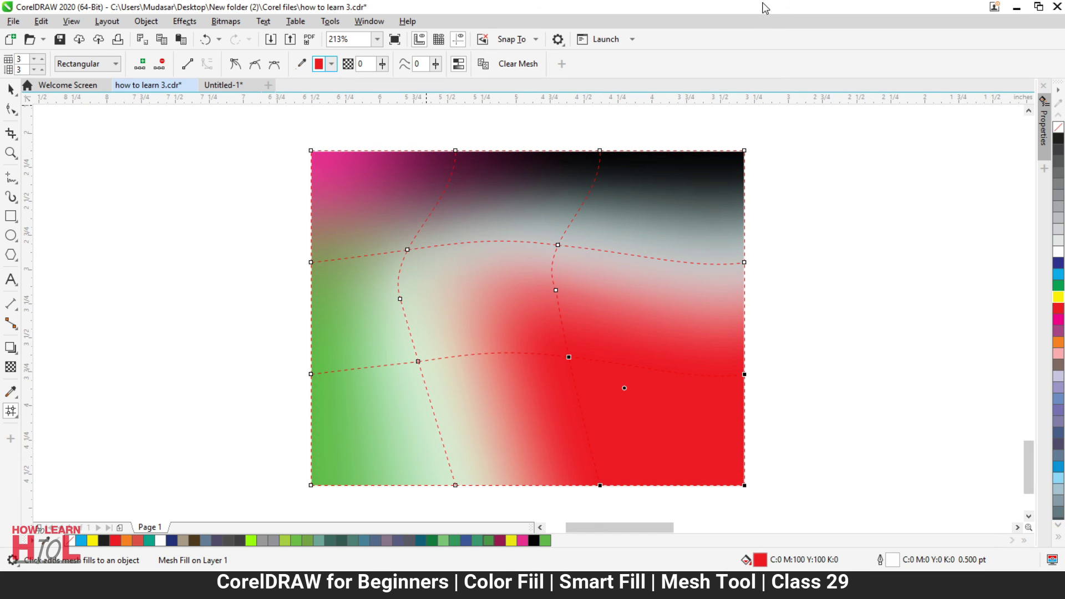
Move the red cell's upper-left mesh node down and right and pull the bottom-edge node's curve handle to the left.
{"action": "left_click", "coordinate": [569, 358]}
{"action": "left_click_drag", "start_coordinate": [569, 358], "coordinate": [602, 382]}
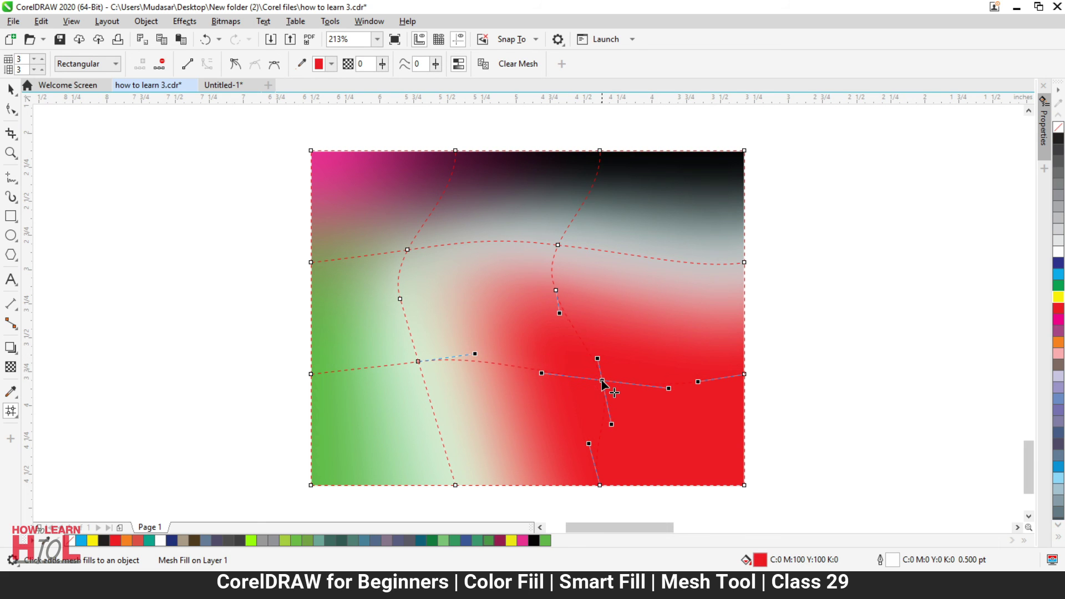
{"action": "left_click_drag", "start_coordinate": [588, 444], "coordinate": [524, 448]}
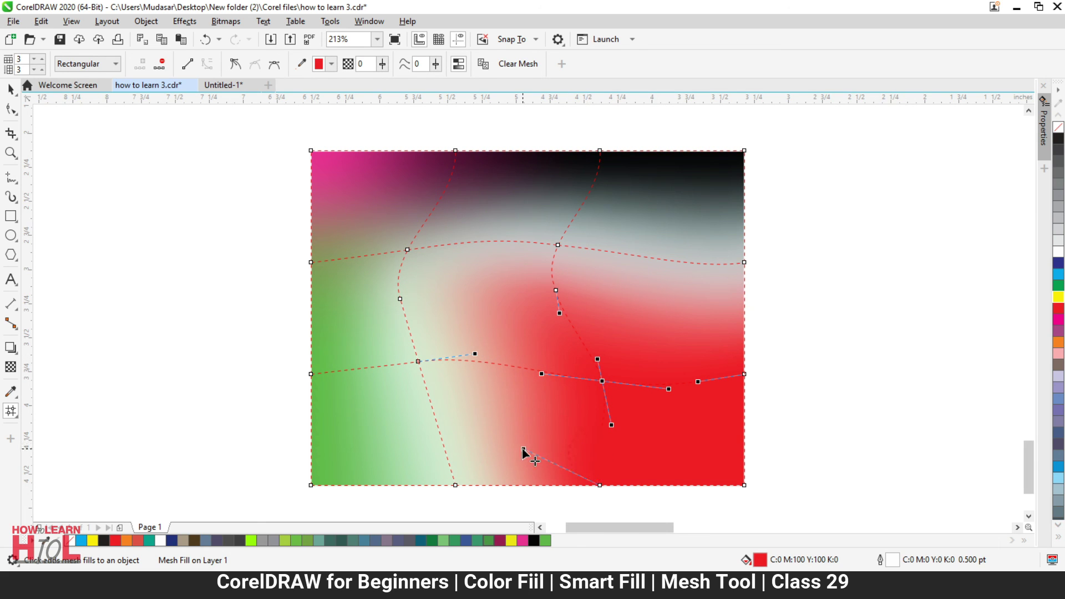
{"action": "left_click_drag", "start_coordinate": [602, 382], "coordinate": [617, 396]}
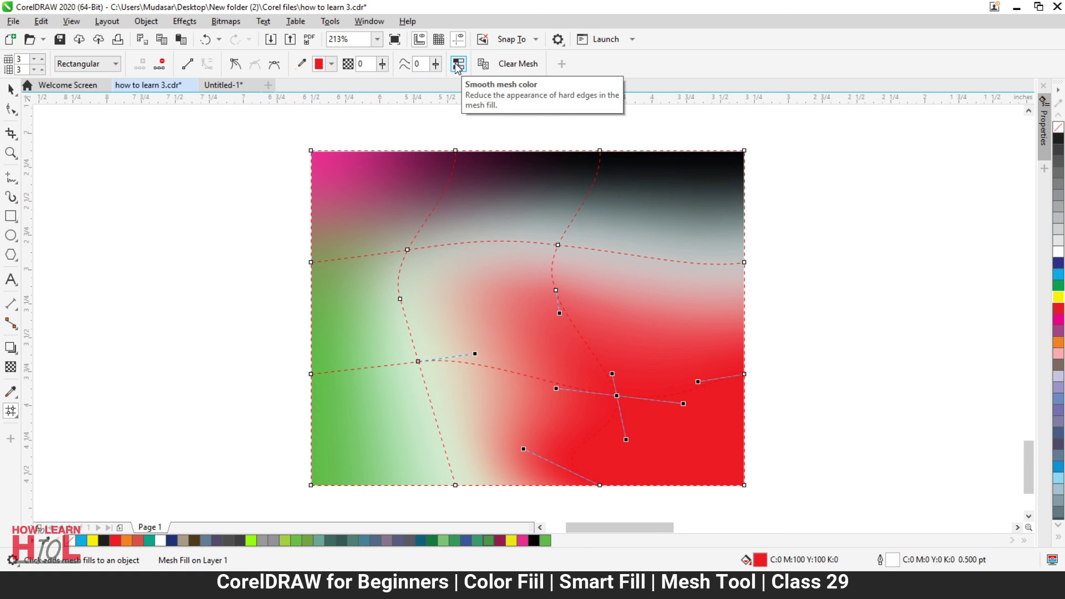
Clear the mesh from the rectangle, fill it with cyan, C100 M0 Y0 K0, and deselect it.
{"action": "left_click", "coordinate": [518, 65]}
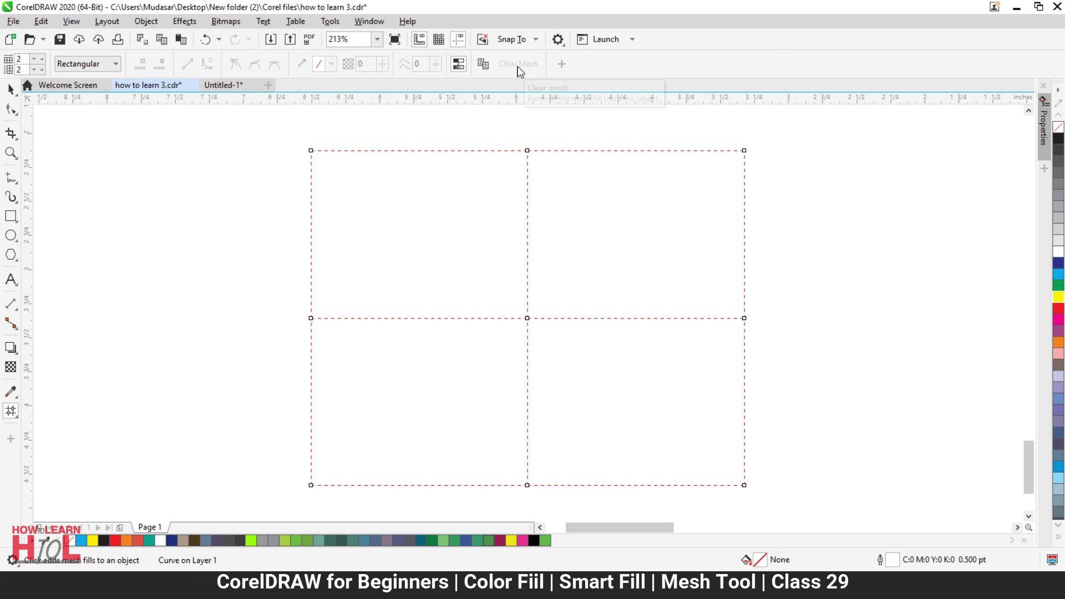
{"action": "left_click", "coordinate": [10, 89]}
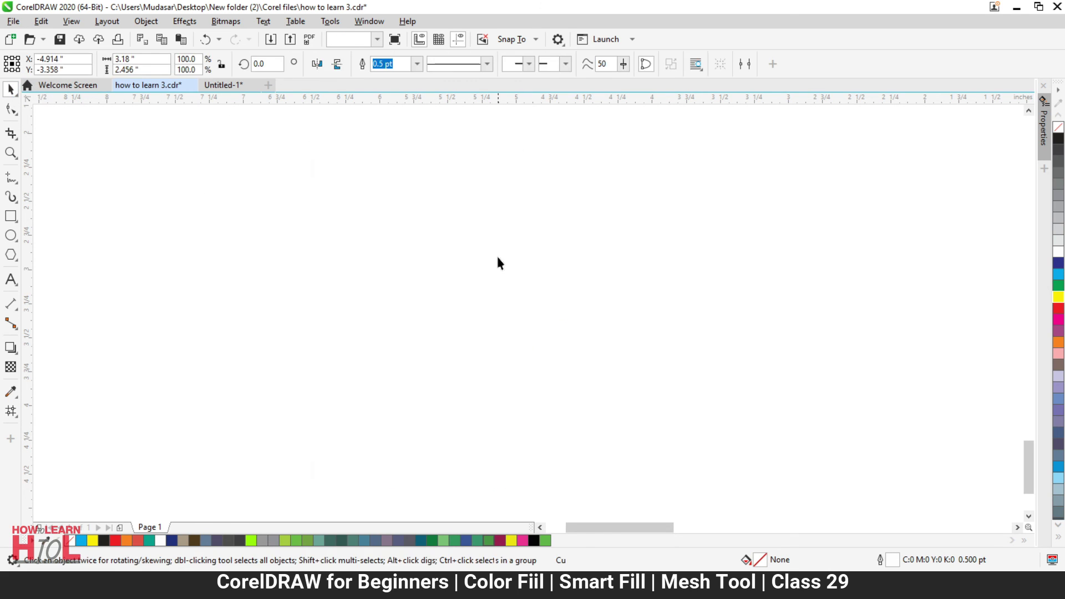
{"action": "left_click", "coordinate": [1058, 274]}
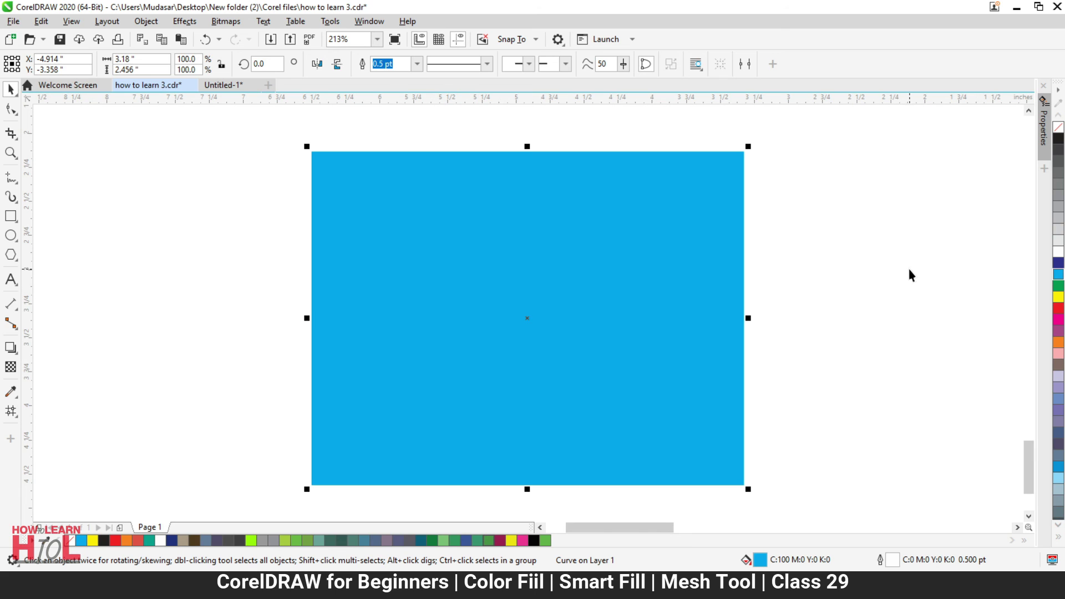
{"action": "left_click", "coordinate": [256, 243]}
{"action": "scroll", "coordinate": [500, 280], "scroll_direction": "down", "scroll_amount": 2}
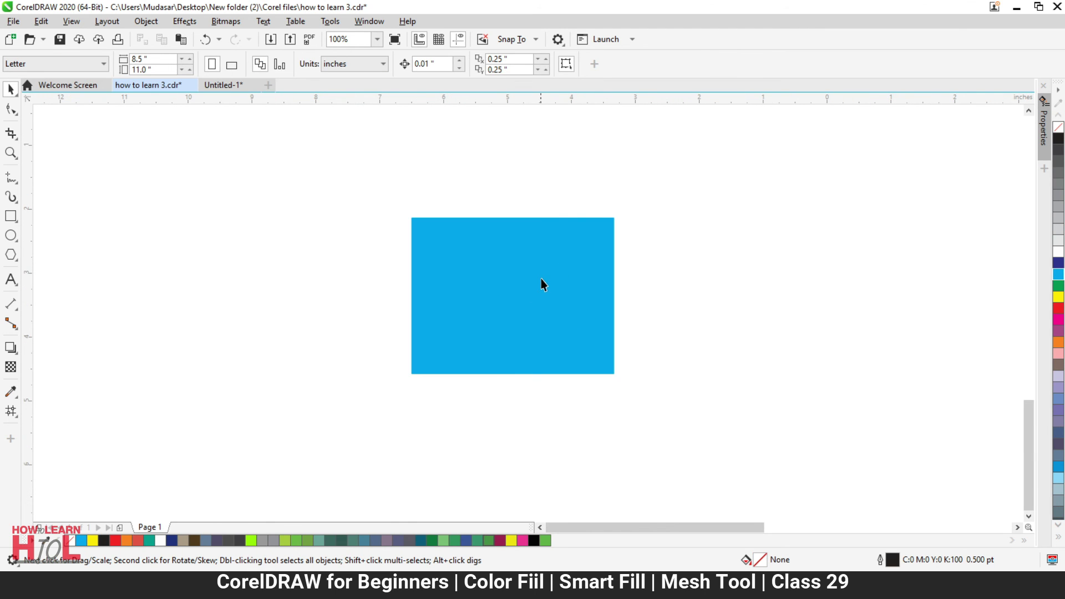
{"action": "scroll", "coordinate": [541, 280], "scroll_direction": "up", "scroll_amount": 2}
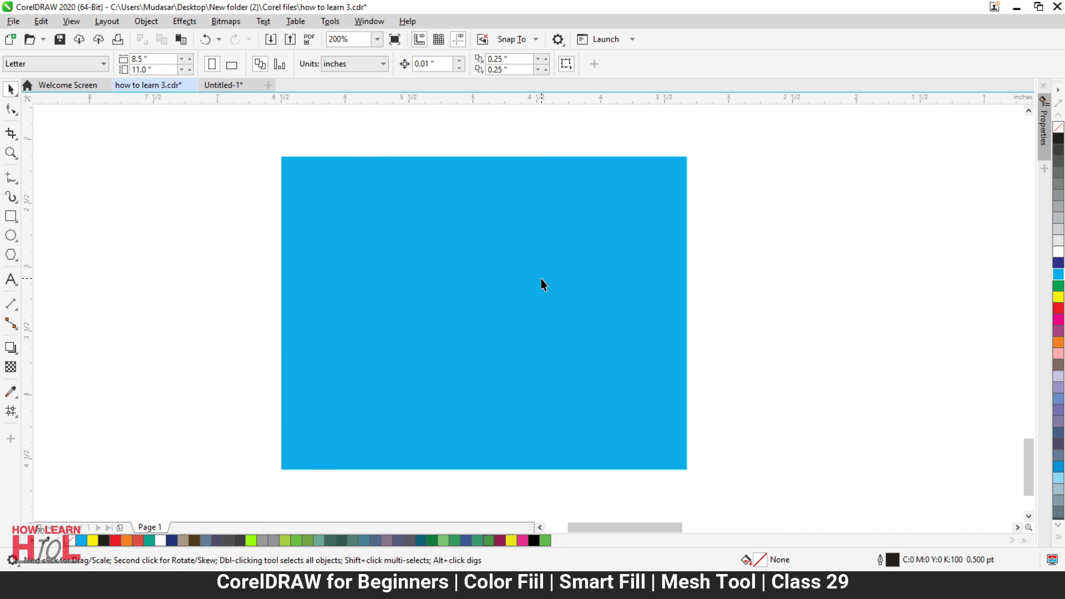